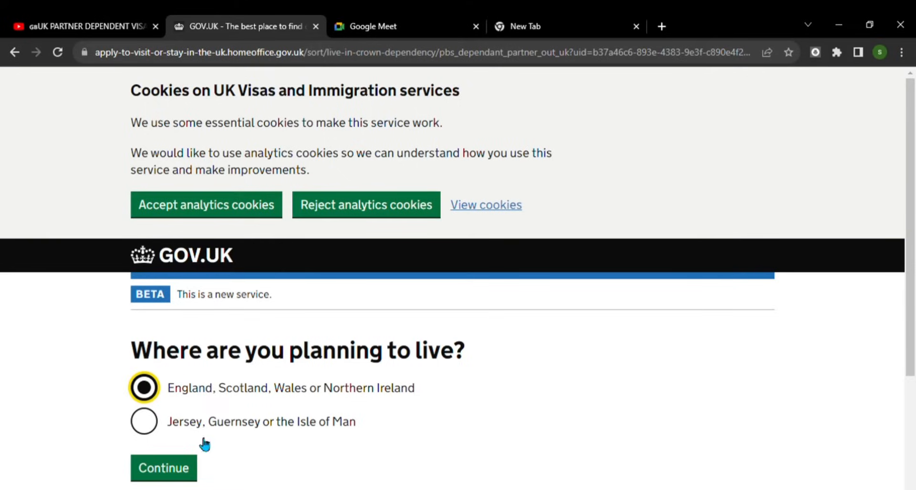
- Submit the UK home-nation answer and answer No to holding an EU, EEA or Swiss passport
{"action": "left_click", "coordinate": [174, 479]}
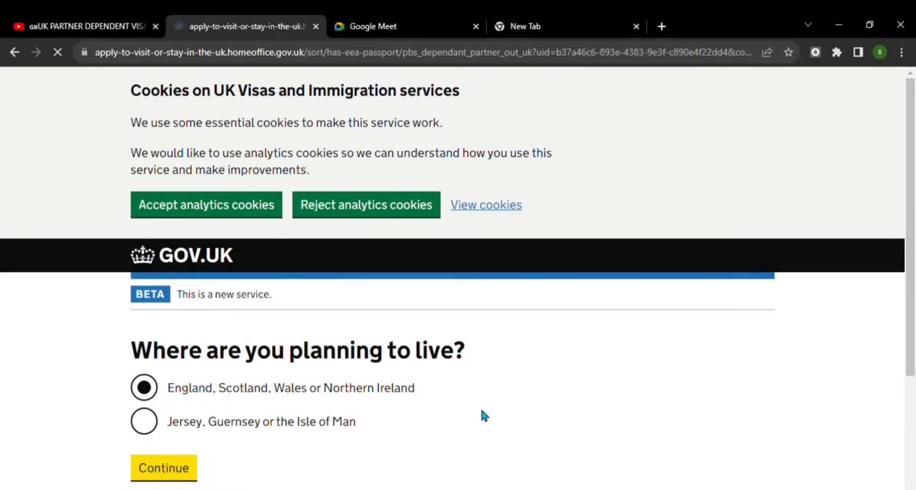
{"action": "scroll", "coordinate": [478, 411], "scroll_direction": "down", "scroll_amount": 3}
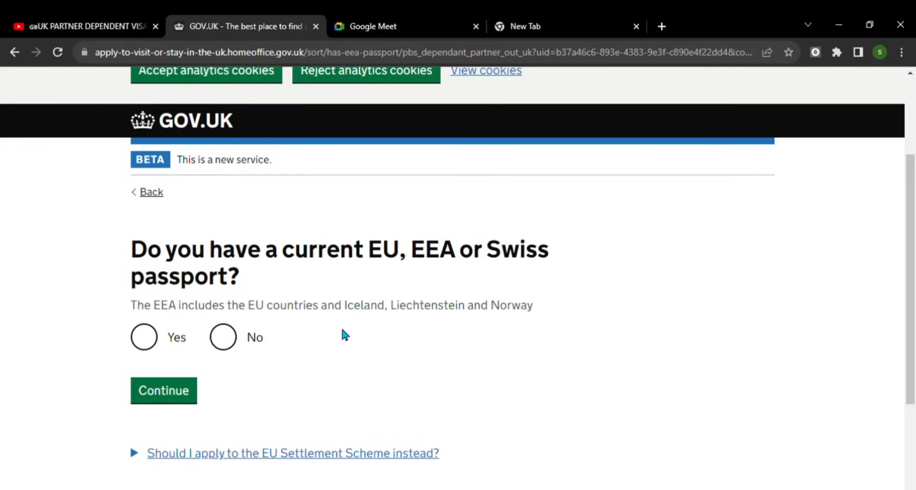
{"action": "left_click", "coordinate": [225, 343]}
{"action": "left_click", "coordinate": [162, 396]}
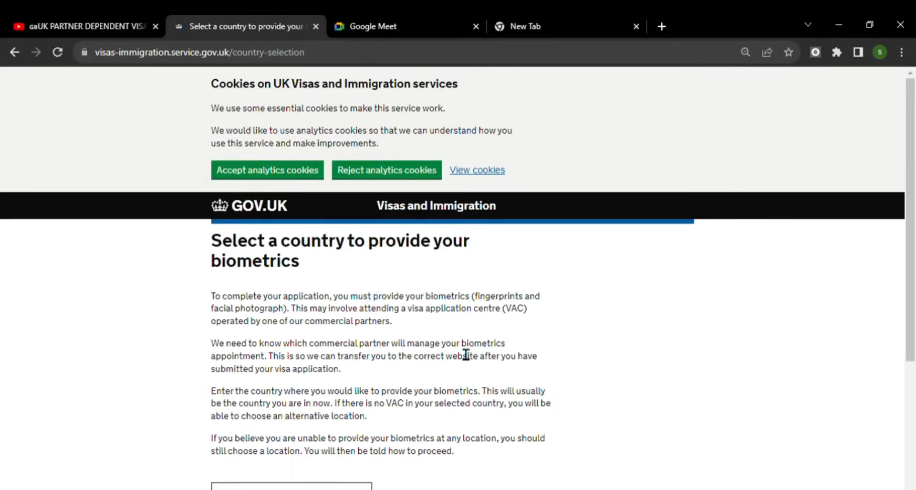
{"action": "scroll", "coordinate": [462, 328], "scroll_direction": "down", "scroll_amount": 2}
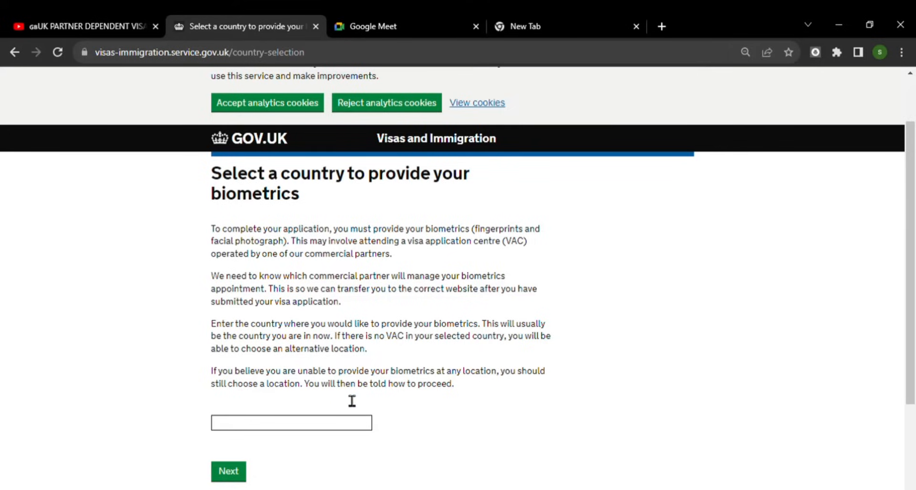
- Choose United Arab Emirates as the biometrics country and review the application centre locations page
{"action": "left_click", "coordinate": [300, 422]}
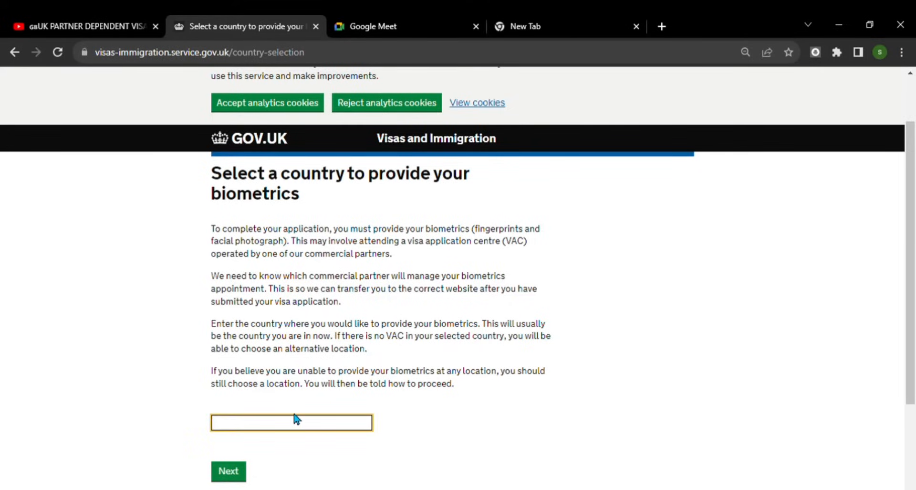
{"action": "type", "text": "Uni"}
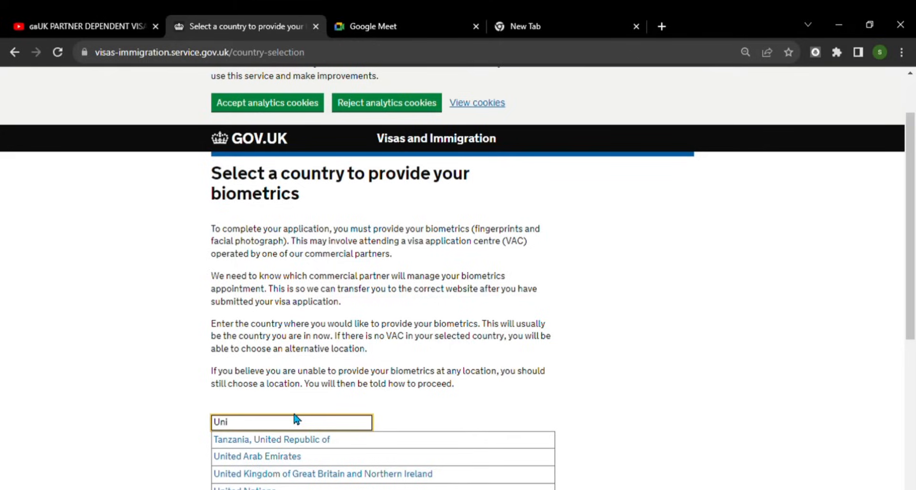
{"action": "left_click", "coordinate": [295, 456]}
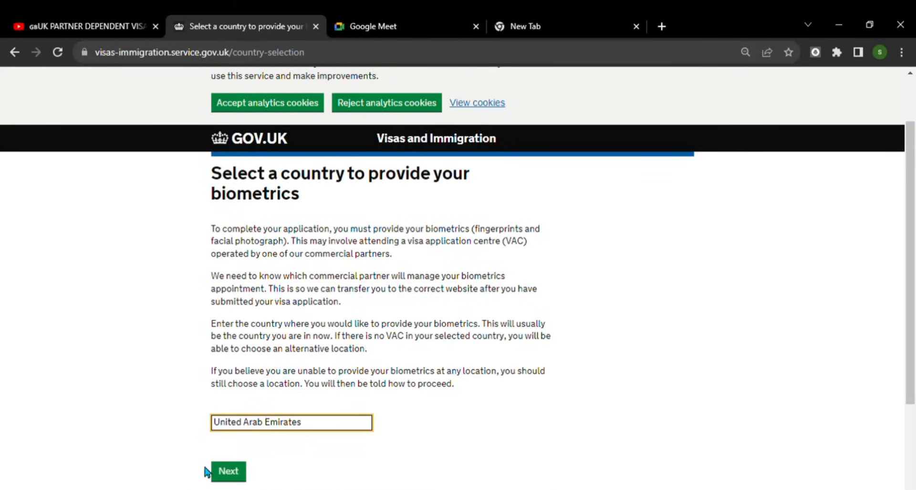
{"action": "left_click", "coordinate": [229, 472]}
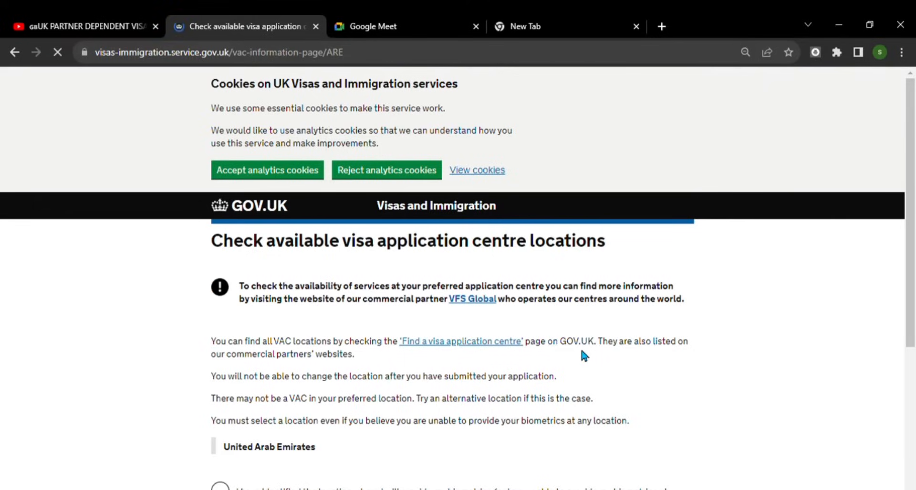
{"action": "scroll", "coordinate": [598, 356], "scroll_direction": "down", "scroll_amount": 4}
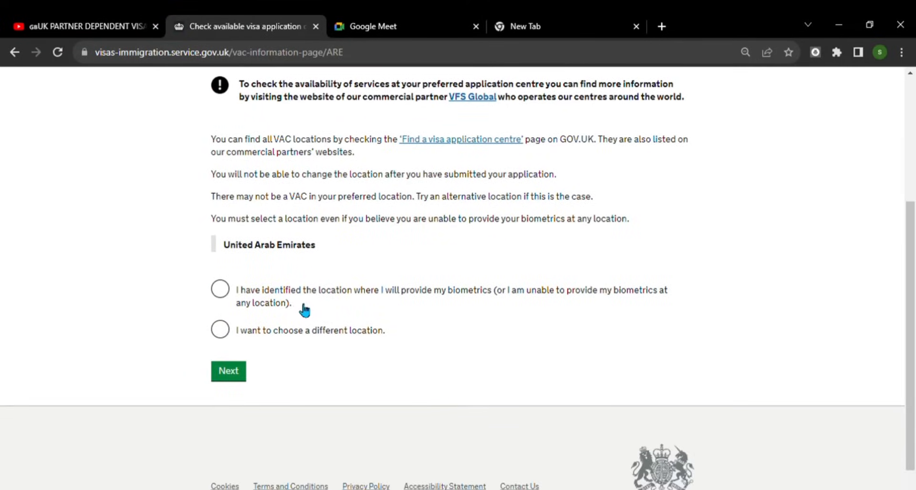
{"action": "scroll", "coordinate": [360, 299], "scroll_direction": "up", "scroll_amount": 1}
{"action": "scroll", "coordinate": [360, 298], "scroll_direction": "up", "scroll_amount": 3}
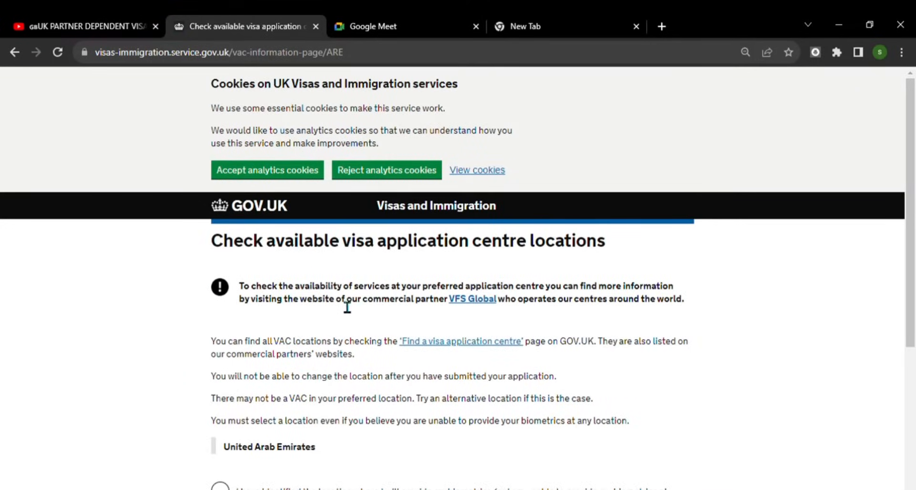
{"action": "scroll", "coordinate": [453, 327], "scroll_direction": "down", "scroll_amount": 1}
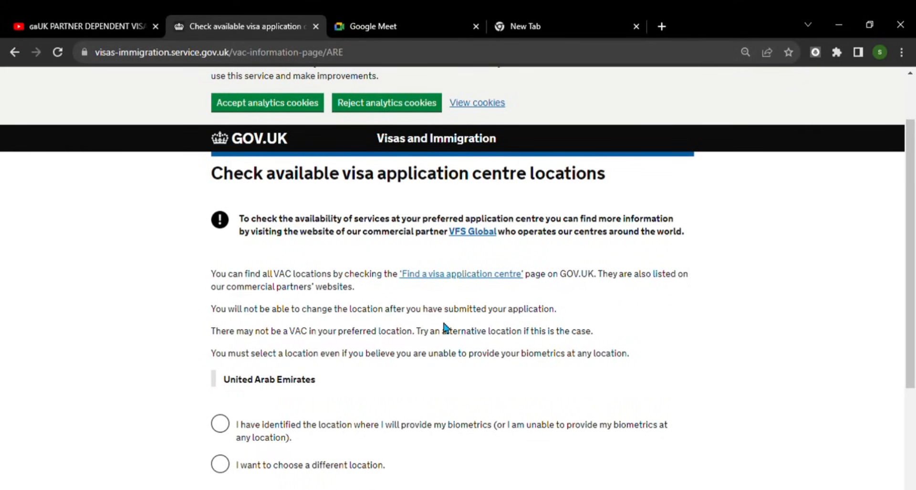
{"action": "scroll", "coordinate": [445, 326], "scroll_direction": "down", "scroll_amount": 1}
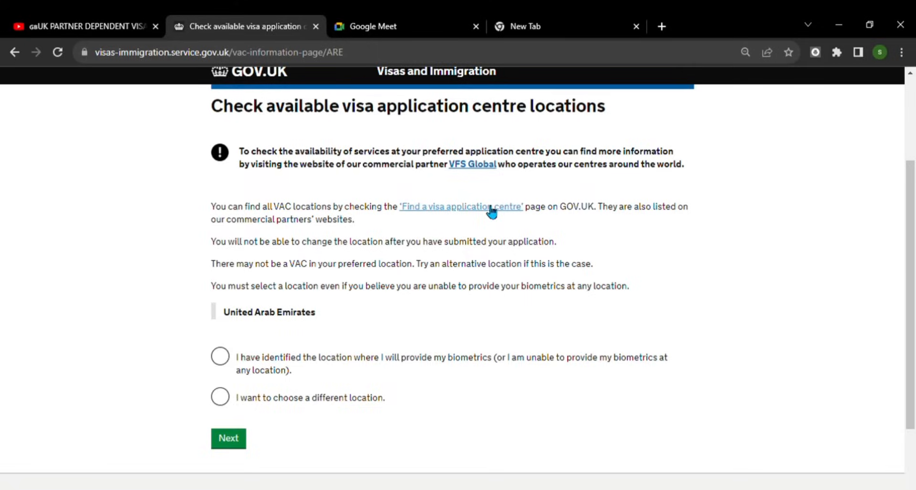
- Confirm the biometrics location is identified, then apply for the PBS Dependant Partner visa
{"action": "left_click", "coordinate": [229, 363]}
{"action": "left_click", "coordinate": [248, 436]}
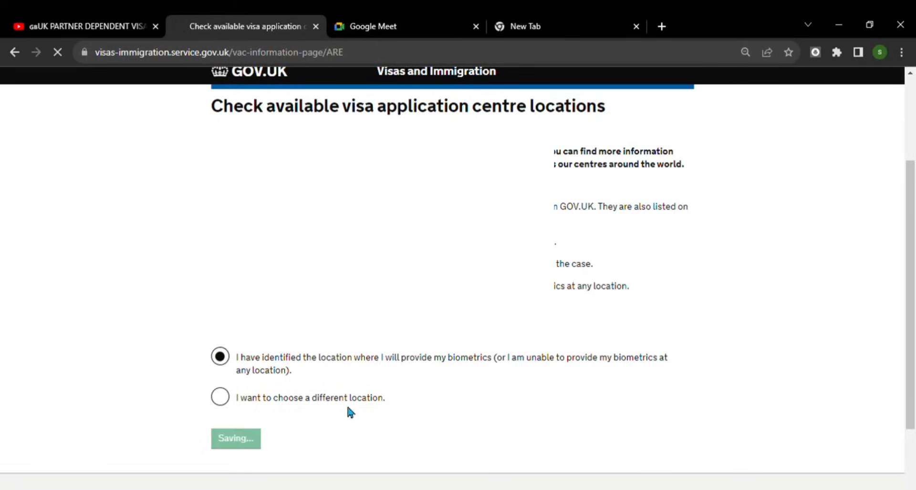
{"action": "scroll", "coordinate": [513, 353], "scroll_direction": "down", "scroll_amount": 2}
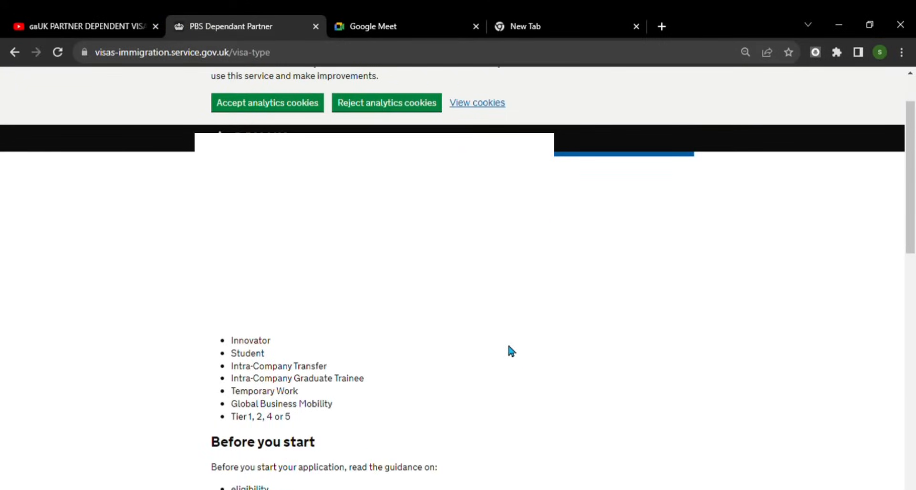
{"action": "scroll", "coordinate": [452, 277], "scroll_direction": "down", "scroll_amount": 1}
{"action": "scroll", "coordinate": [452, 278], "scroll_direction": "up", "scroll_amount": 1}
{"action": "scroll", "coordinate": [453, 278], "scroll_direction": "down", "scroll_amount": 2}
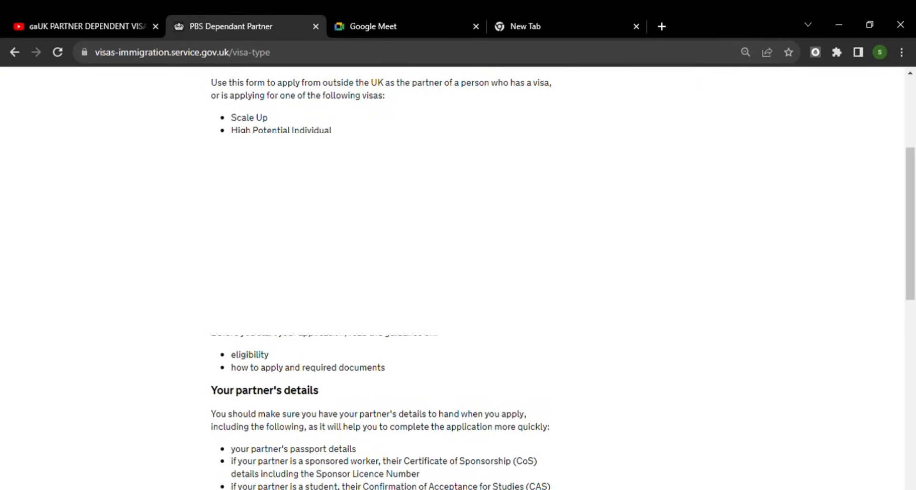
{"action": "scroll", "coordinate": [453, 278], "scroll_direction": "down", "scroll_amount": 3}
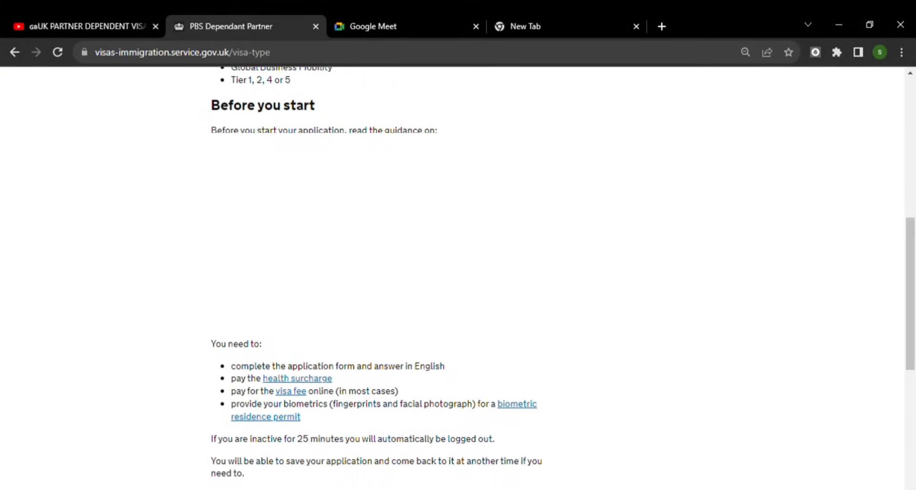
{"action": "scroll", "coordinate": [453, 277], "scroll_direction": "down", "scroll_amount": 1}
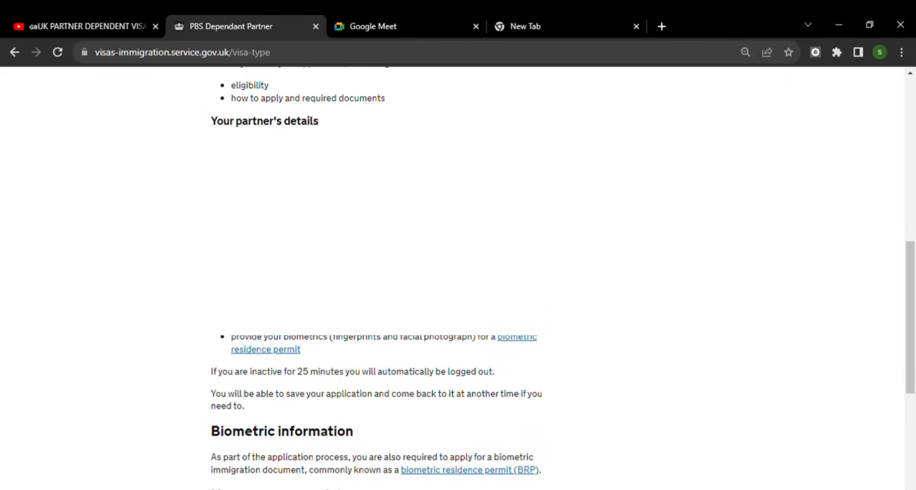
{"action": "scroll", "coordinate": [253, 359], "scroll_direction": "down", "scroll_amount": 5}
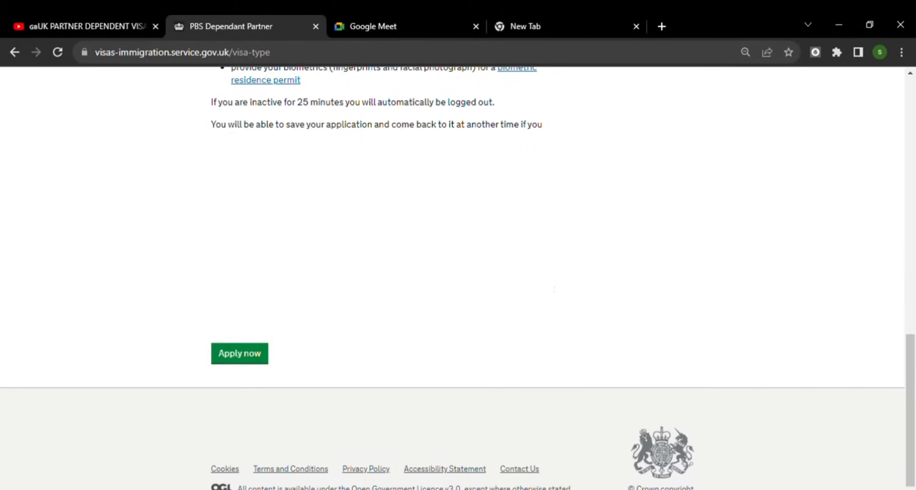
{"action": "scroll", "coordinate": [253, 359], "scroll_direction": "up", "scroll_amount": 3}
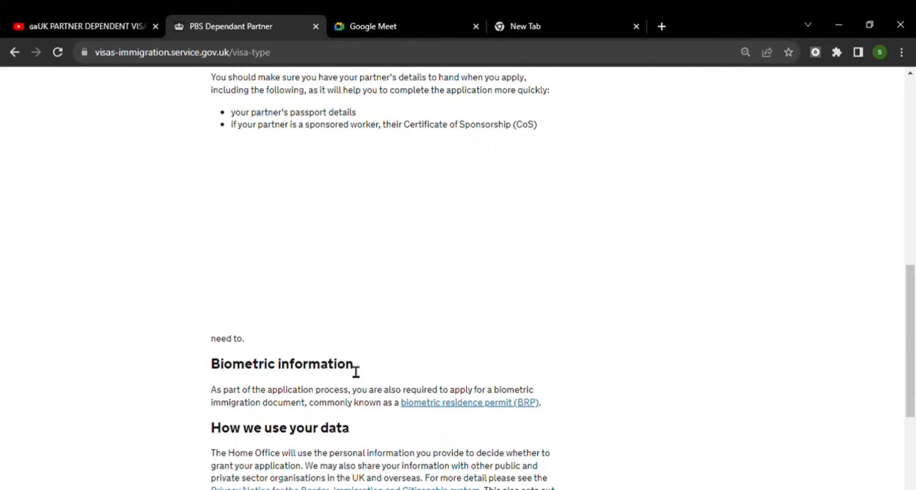
{"action": "scroll", "coordinate": [361, 338], "scroll_direction": "down", "scroll_amount": 3}
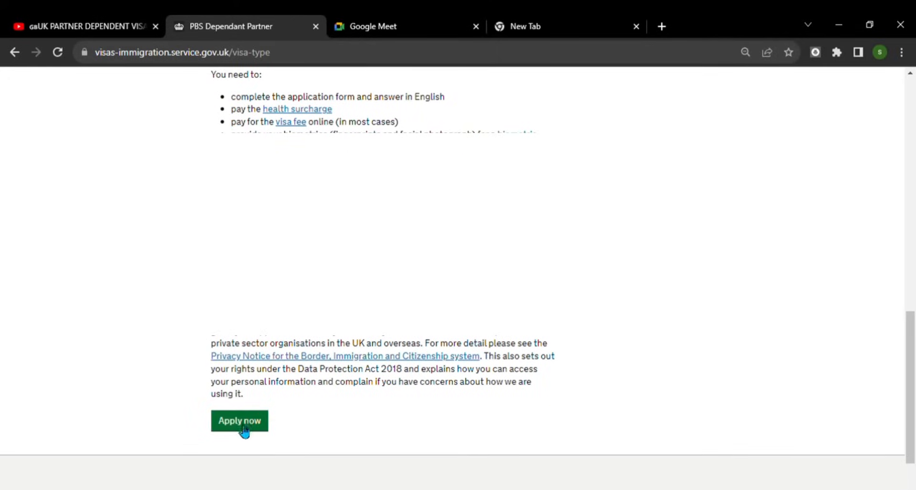
{"action": "left_click", "coordinate": [243, 425]}
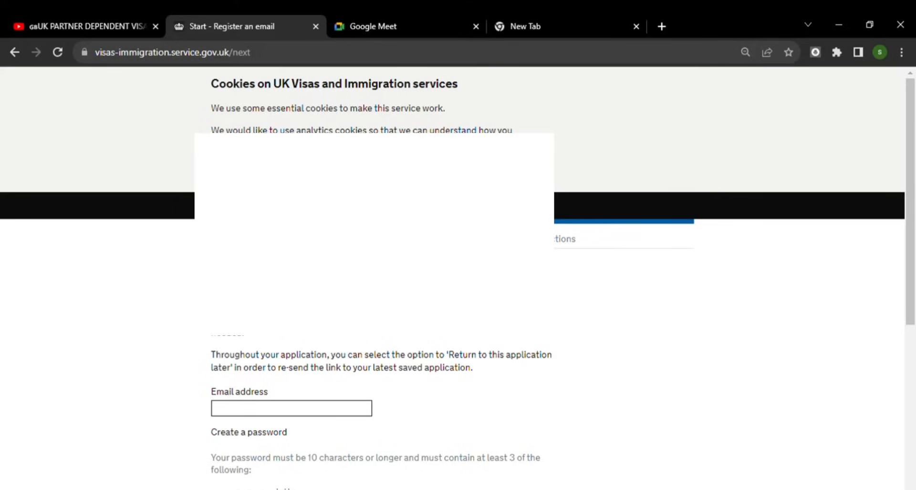
- Register with the applicant's e-mail address and a new account password, then save
{"action": "scroll", "coordinate": [436, 274], "scroll_direction": "down", "scroll_amount": 1}
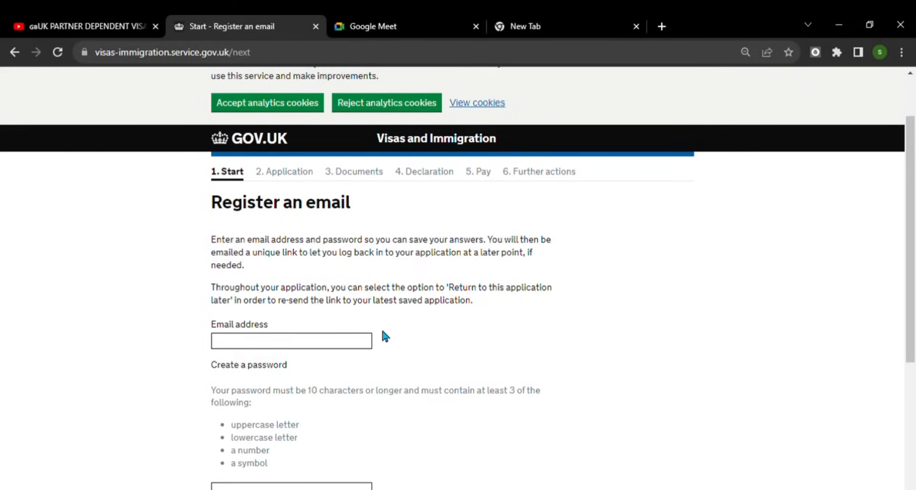
{"action": "scroll", "coordinate": [382, 336], "scroll_direction": "down", "scroll_amount": 1}
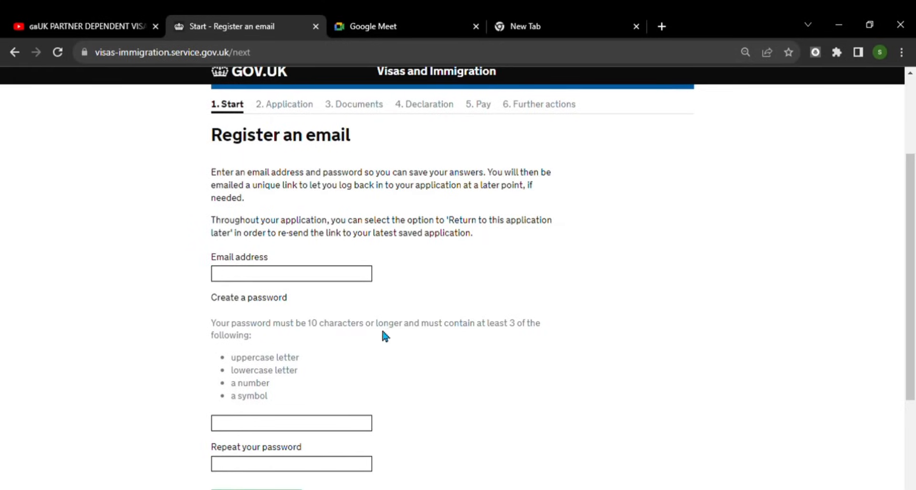
{"action": "left_click", "coordinate": [328, 277]}
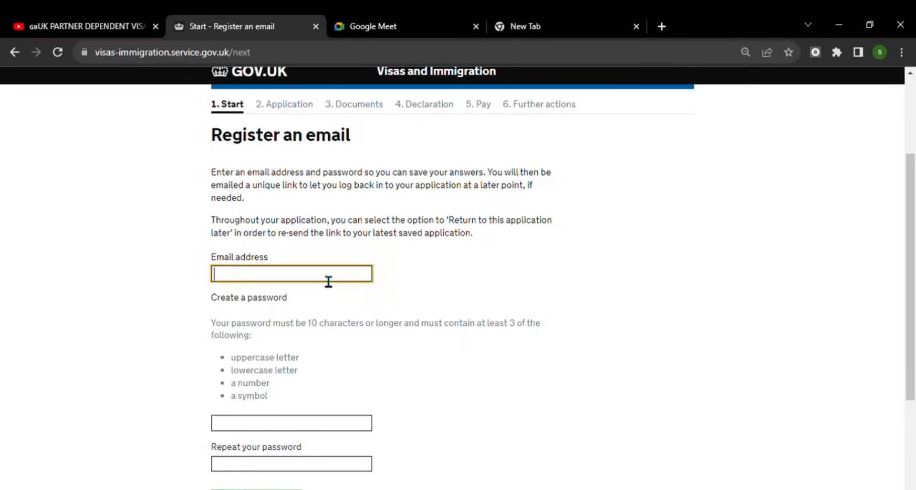
{"action": "left_click", "coordinate": [325, 324]}
{"action": "scroll", "coordinate": [429, 317], "scroll_direction": "down", "scroll_amount": 3}
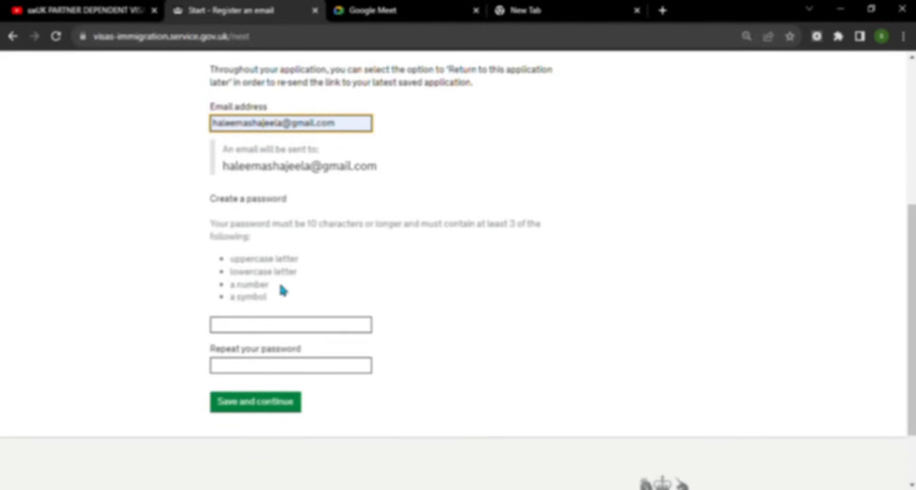
{"action": "left_click", "coordinate": [279, 329]}
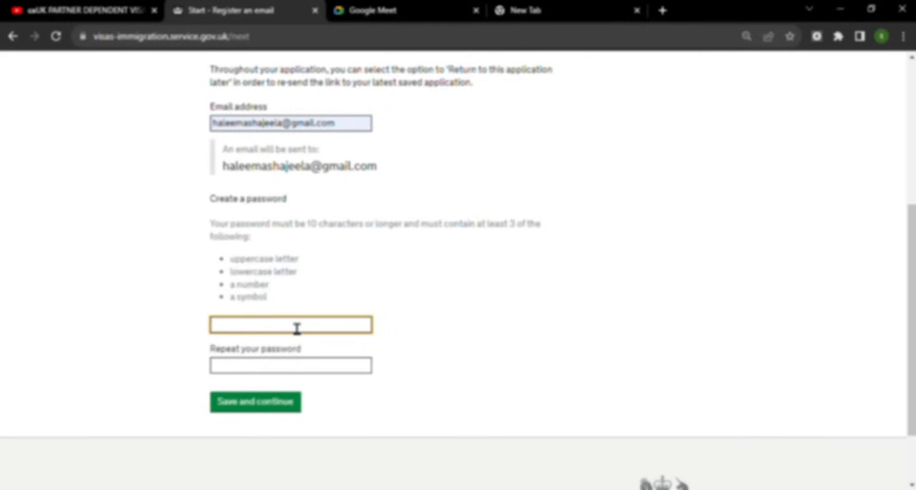
{"action": "type", "text": "•••••••"}
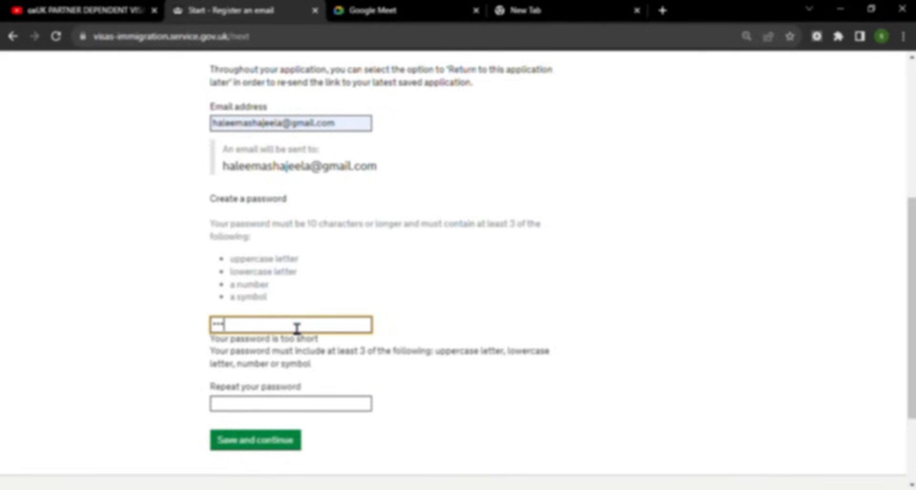
{"action": "type", "text": "••••••"}
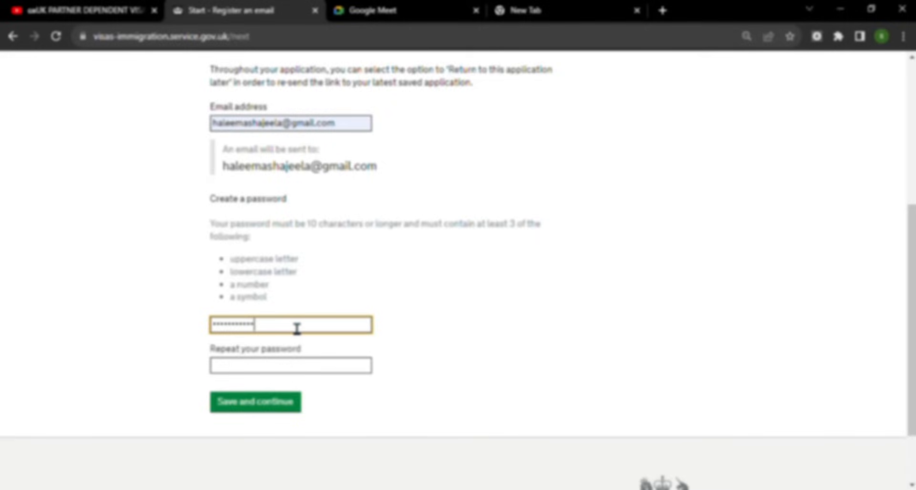
{"action": "key", "text": "Tab"}
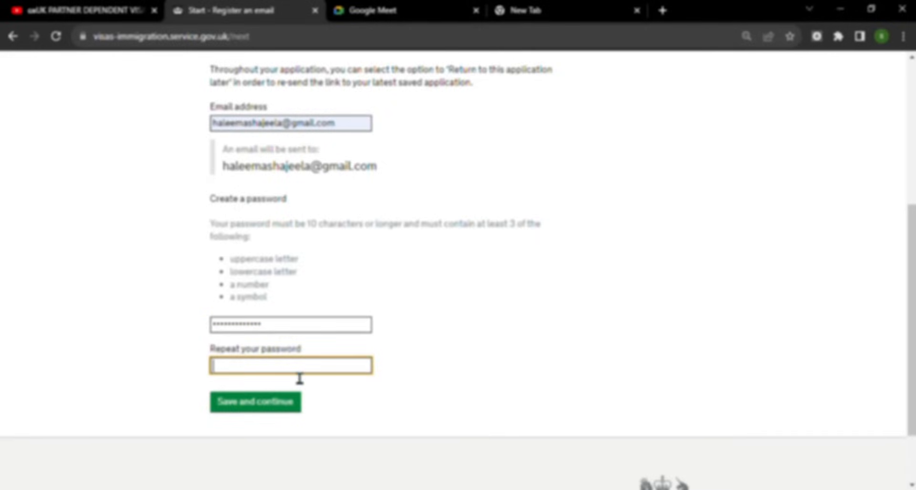
{"action": "type", "text": "••••••••••••••"}
{"action": "left_click", "coordinate": [260, 403]}
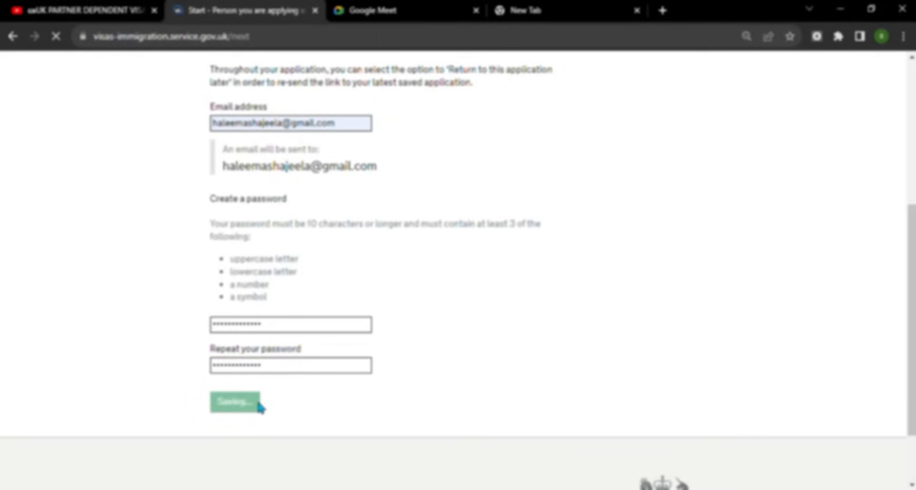
{"action": "scroll", "coordinate": [520, 353], "scroll_direction": "down", "scroll_amount": 3}
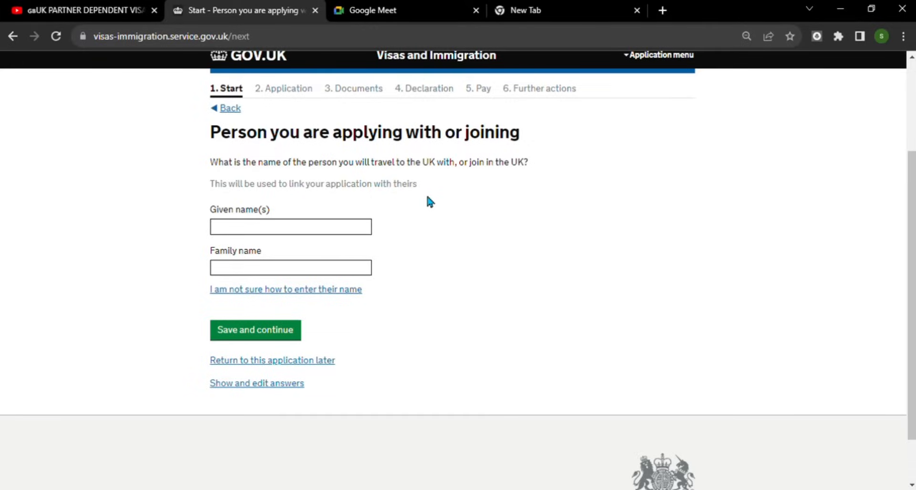
- Enter the partner's given name and family name and save them
{"action": "left_click", "coordinate": [298, 236]}
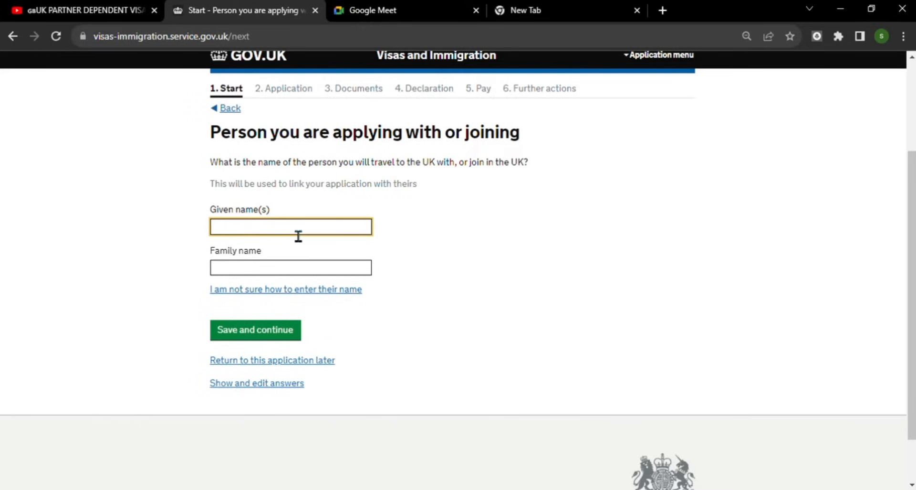
{"action": "left_click", "coordinate": [262, 273]}
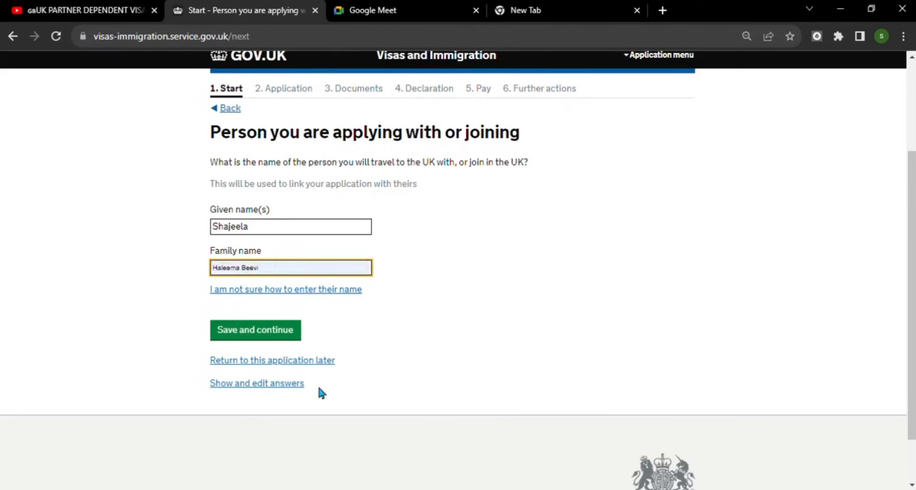
{"action": "left_click", "coordinate": [246, 330]}
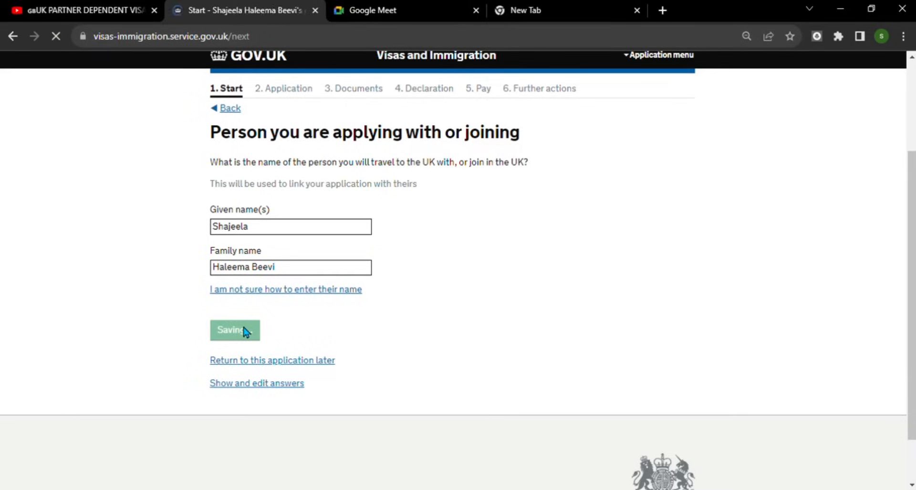
{"action": "scroll", "coordinate": [460, 307], "scroll_direction": "down", "scroll_amount": 3}
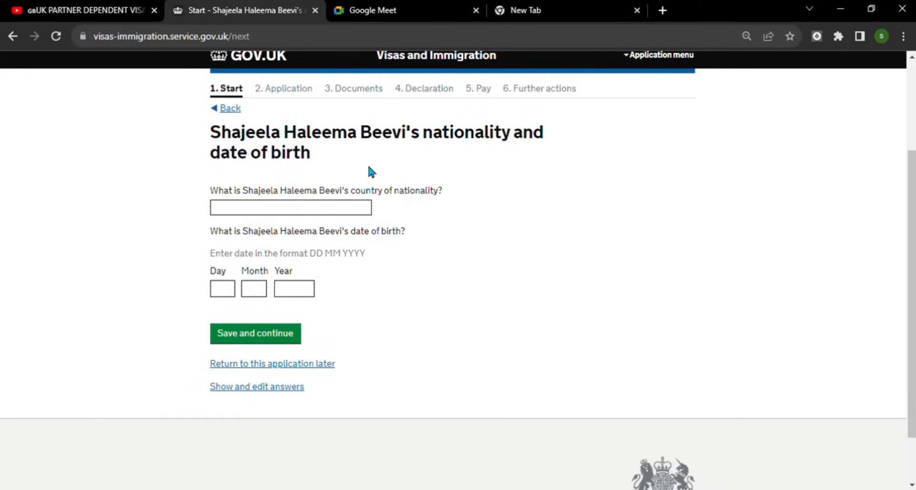
- Set the partner's nationality to India, enter their date of birth, and confirm their passport number is known
{"action": "left_click", "coordinate": [314, 214]}
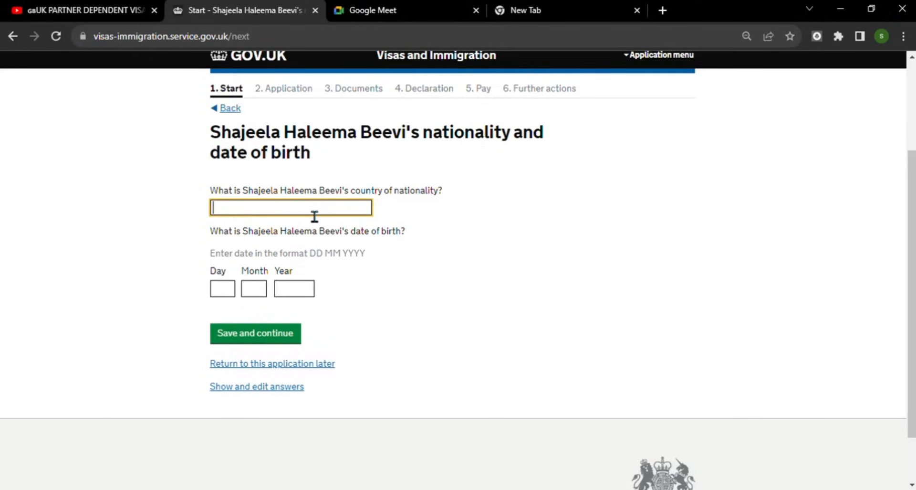
{"action": "type", "text": "Indi"}
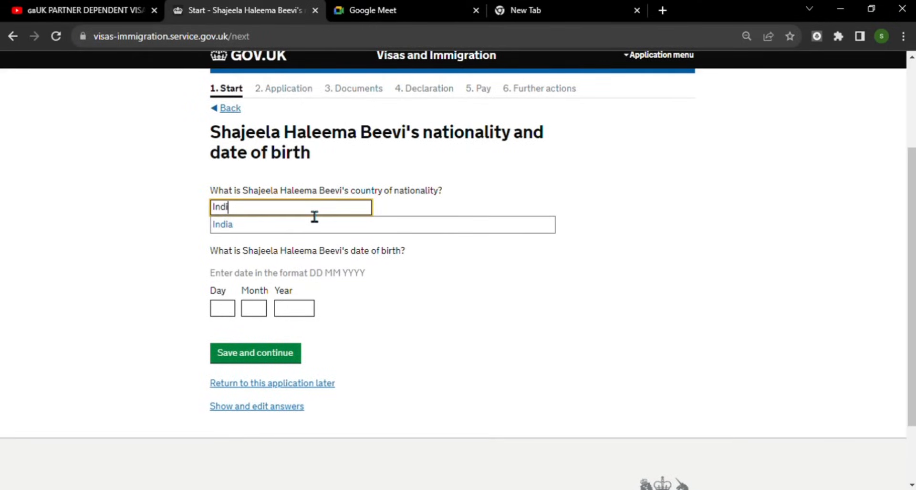
{"action": "left_click", "coordinate": [285, 230]}
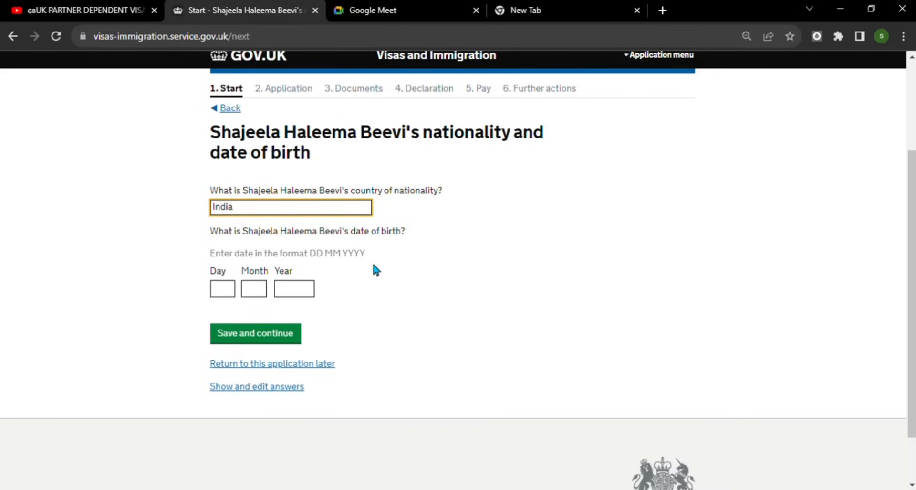
{"action": "left_click", "coordinate": [236, 291]}
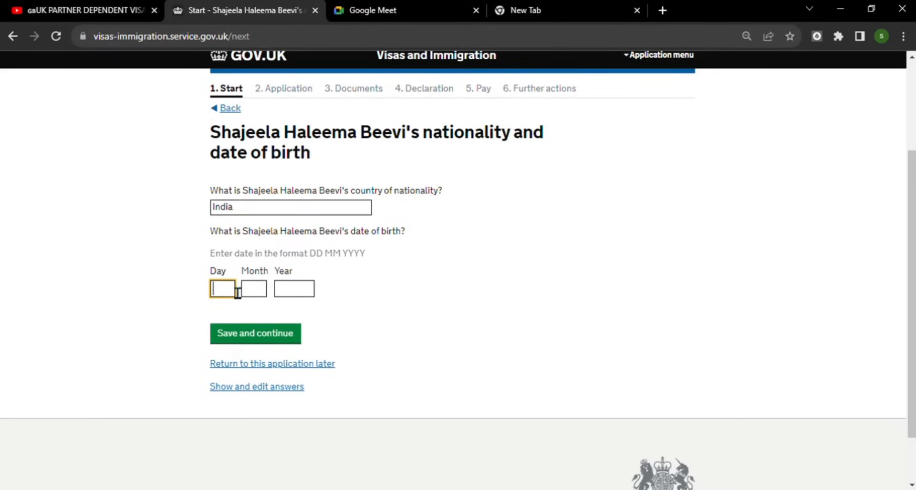
{"action": "type", "text": "20"}
{"action": "key", "text": "Tab"}
{"action": "type", "text": "0"}
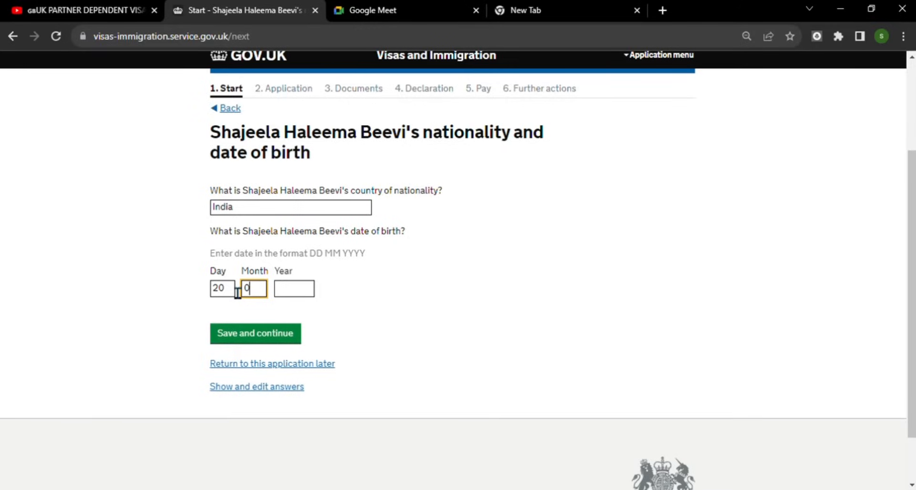
{"action": "type", "text": "8"}
{"action": "key", "text": "Tab"}
{"action": "type", "text": "19"}
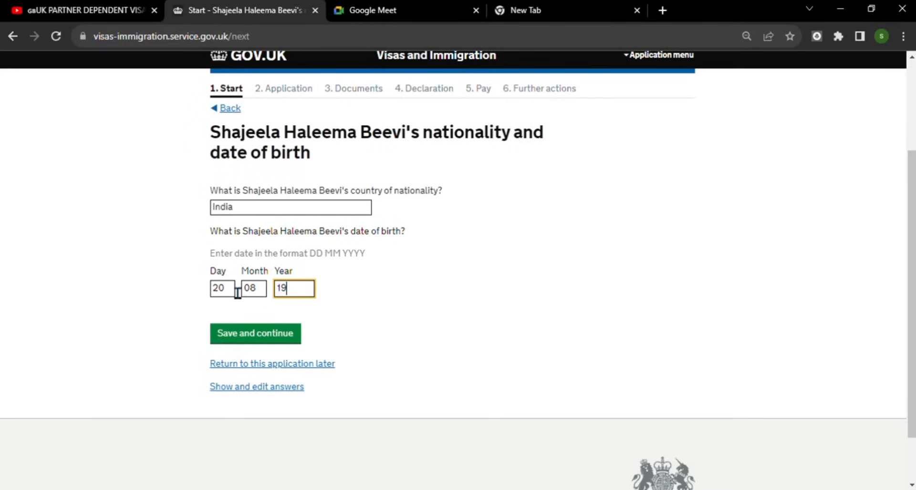
{"action": "type", "text": "87"}
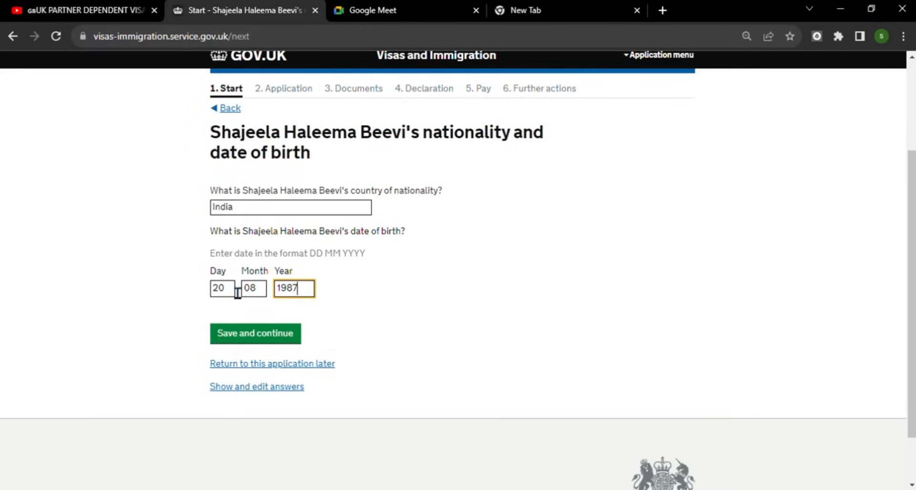
{"action": "left_click", "coordinate": [266, 339]}
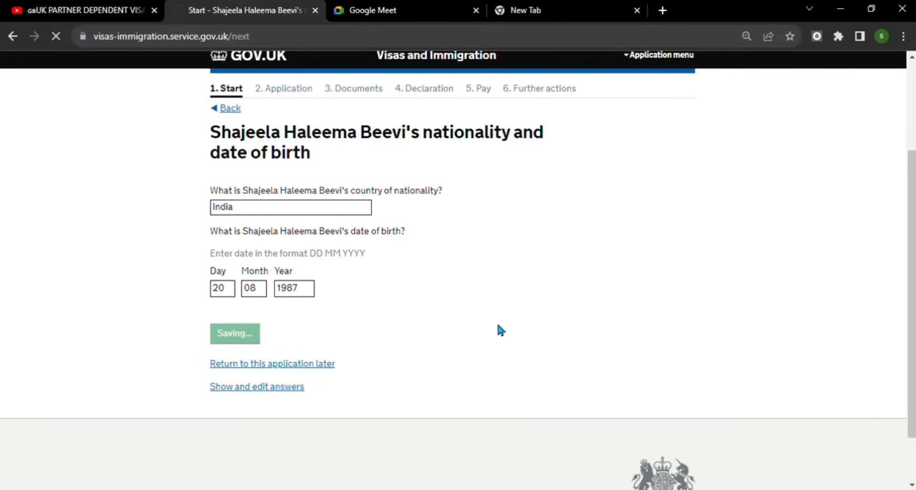
{"action": "scroll", "coordinate": [430, 291], "scroll_direction": "down", "scroll_amount": 2}
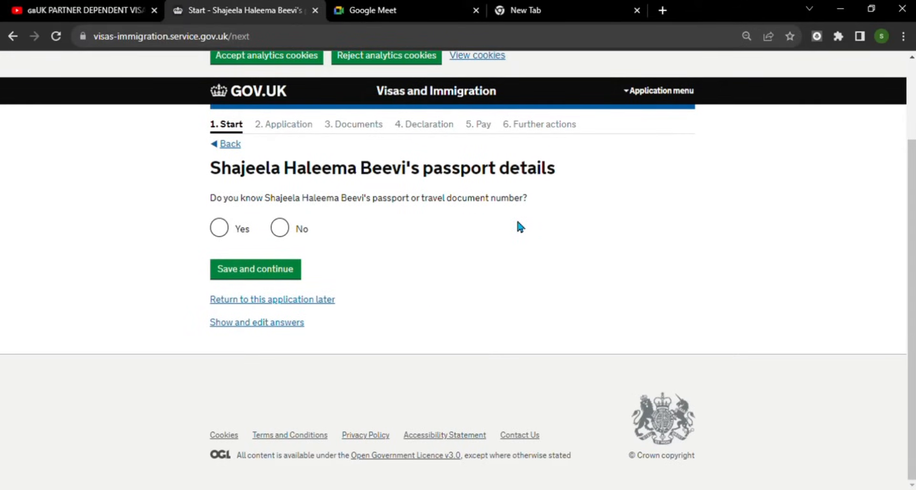
{"action": "left_click", "coordinate": [219, 227]}
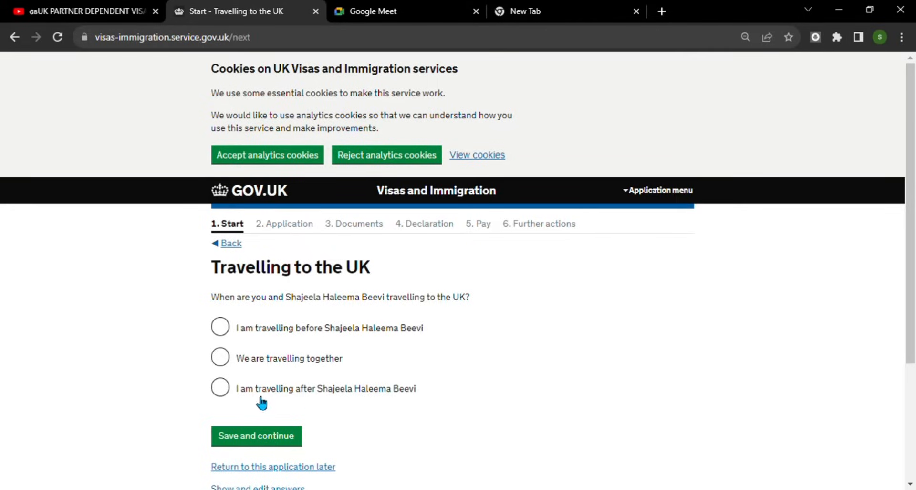
- Answer that you are travelling to the UK after your partner and save
{"action": "left_click", "coordinate": [226, 392]}
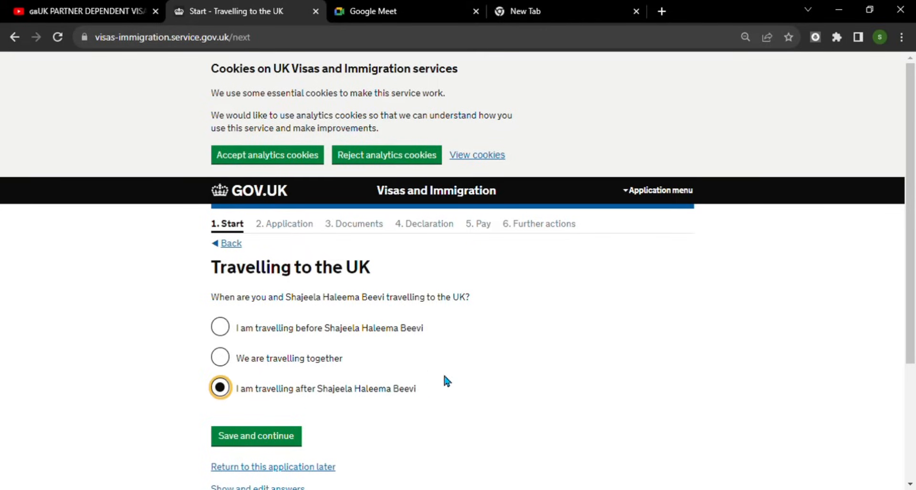
{"action": "scroll", "coordinate": [467, 400], "scroll_direction": "down", "scroll_amount": 3}
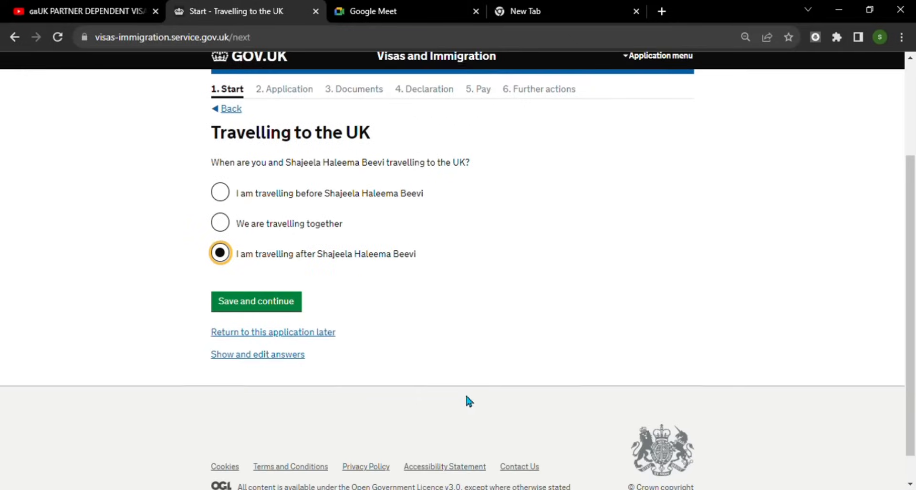
{"action": "left_click", "coordinate": [262, 306]}
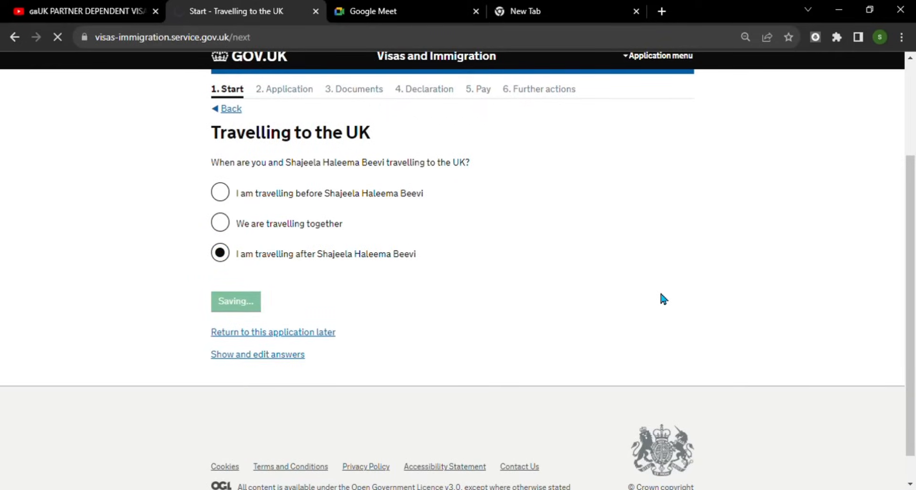
{"action": "scroll", "coordinate": [661, 285], "scroll_direction": "down", "scroll_amount": 3}
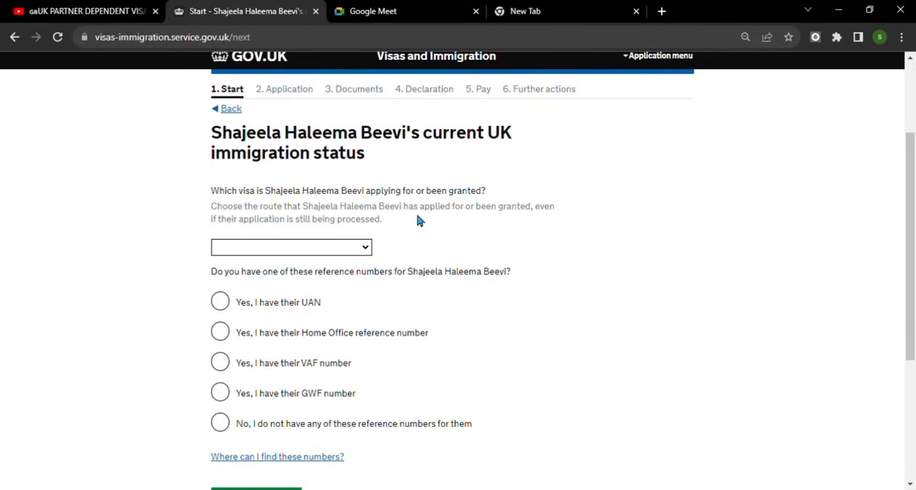
- Choose Skilled Worker as the partner's visa and enter their VAF reference number
{"action": "left_click", "coordinate": [370, 249]}
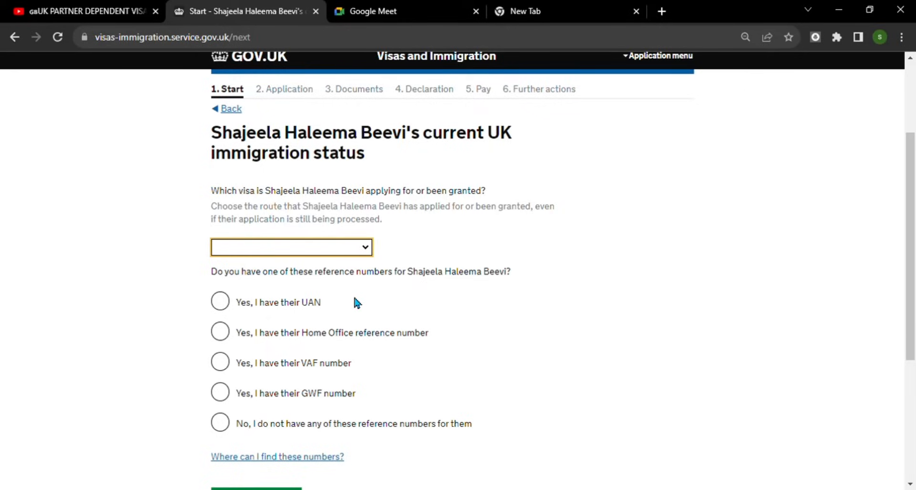
{"action": "left_click", "coordinate": [326, 302]}
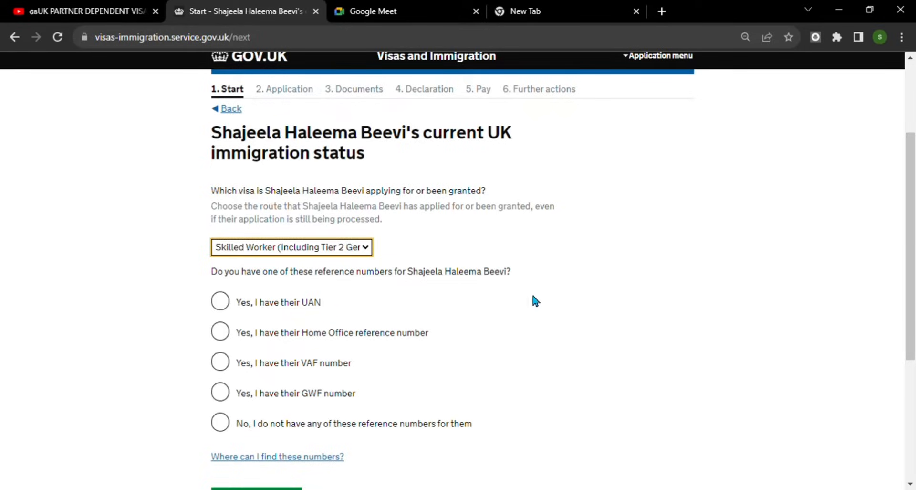
{"action": "scroll", "coordinate": [526, 299], "scroll_direction": "down", "scroll_amount": 2}
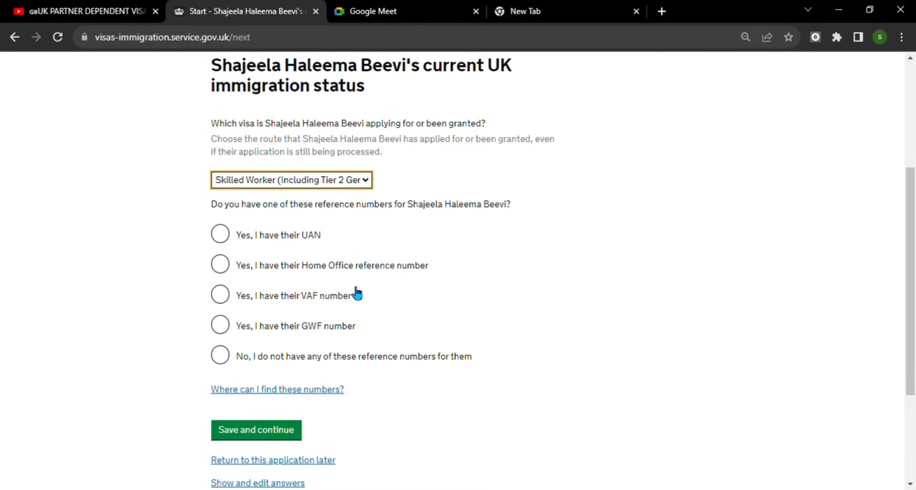
{"action": "left_click", "coordinate": [221, 295]}
{"action": "left_click", "coordinate": [328, 348]}
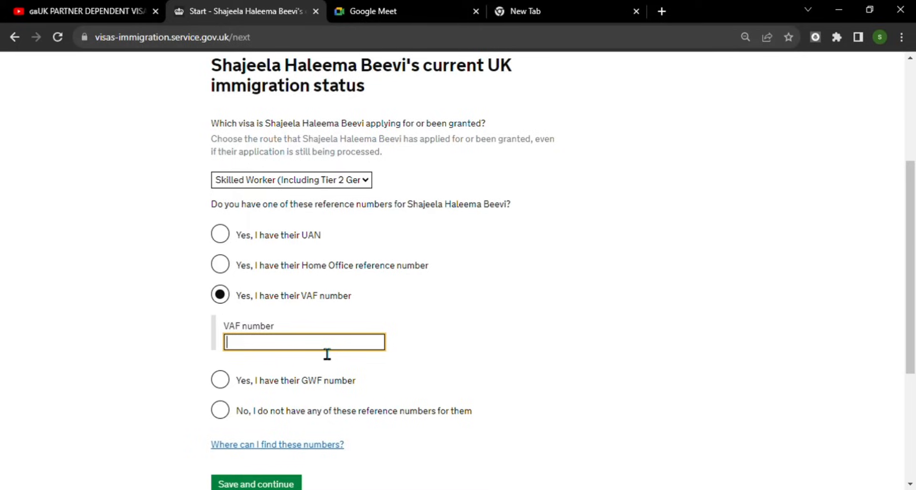
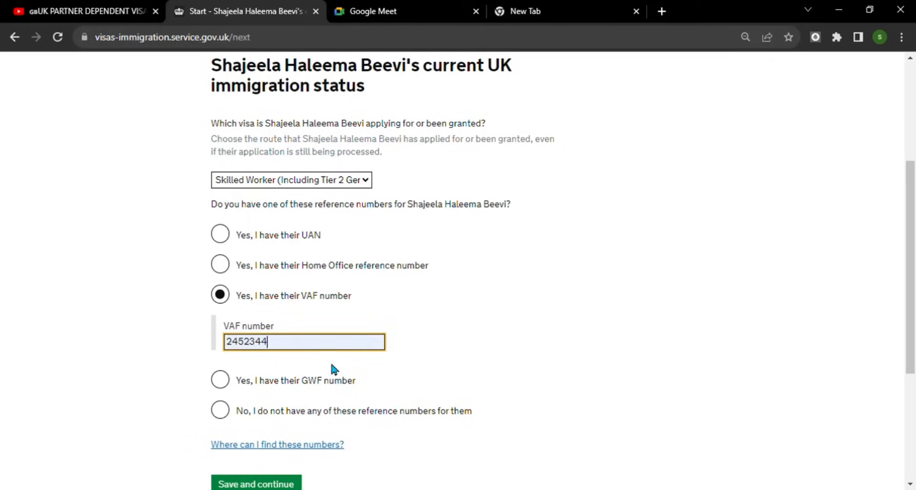
{"action": "scroll", "coordinate": [452, 283], "scroll_direction": "down", "scroll_amount": 3}
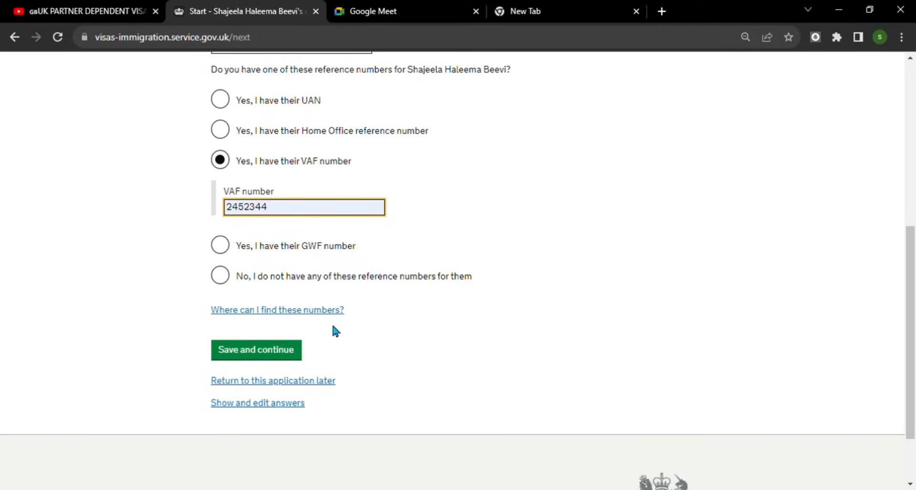
{"action": "left_click", "coordinate": [274, 355]}
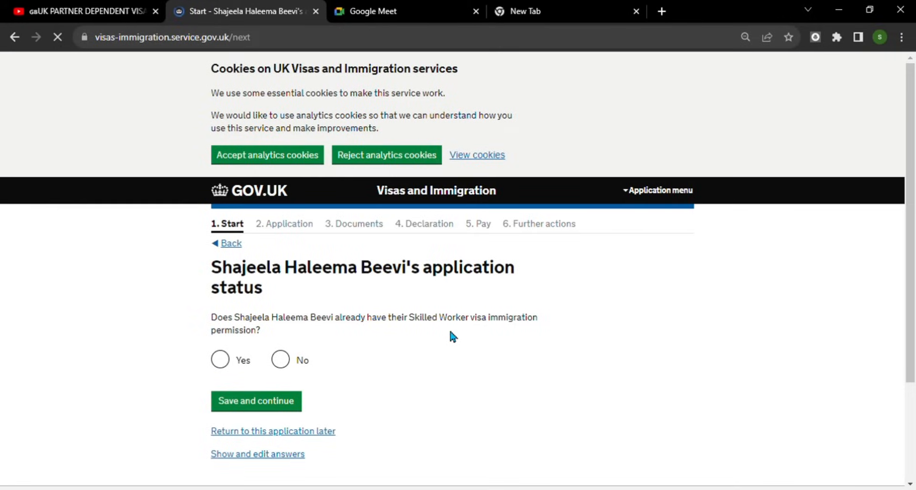
{"action": "scroll", "coordinate": [454, 329], "scroll_direction": "down", "scroll_amount": 2}
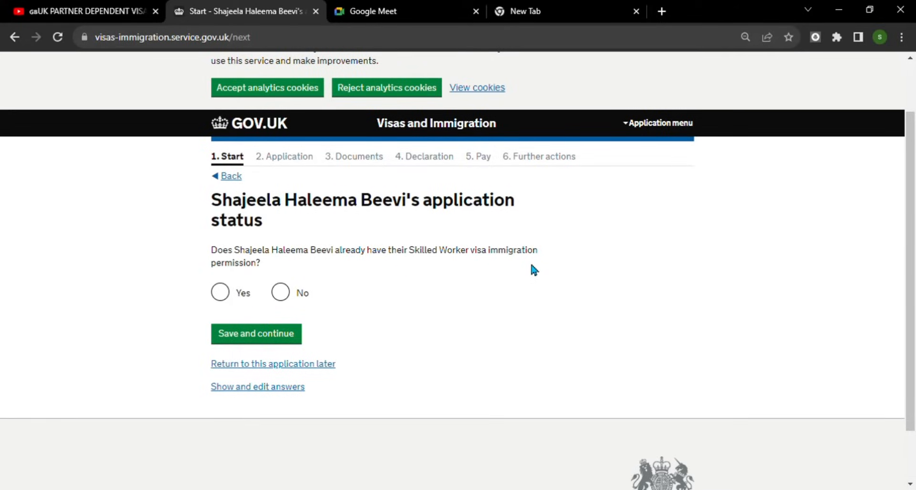
- Confirm the partner already holds Skilled Worker permission and save
{"action": "left_click", "coordinate": [220, 292]}
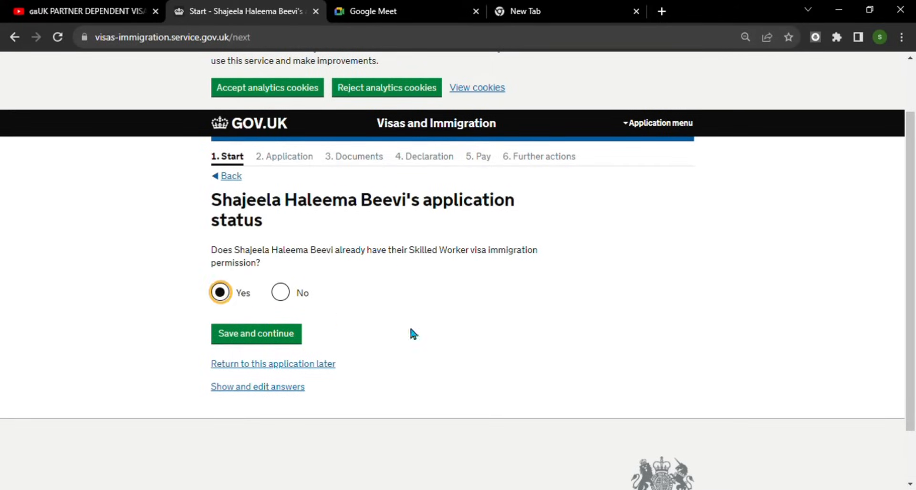
{"action": "scroll", "coordinate": [373, 329], "scroll_direction": "down", "scroll_amount": 1}
{"action": "left_click", "coordinate": [288, 269]}
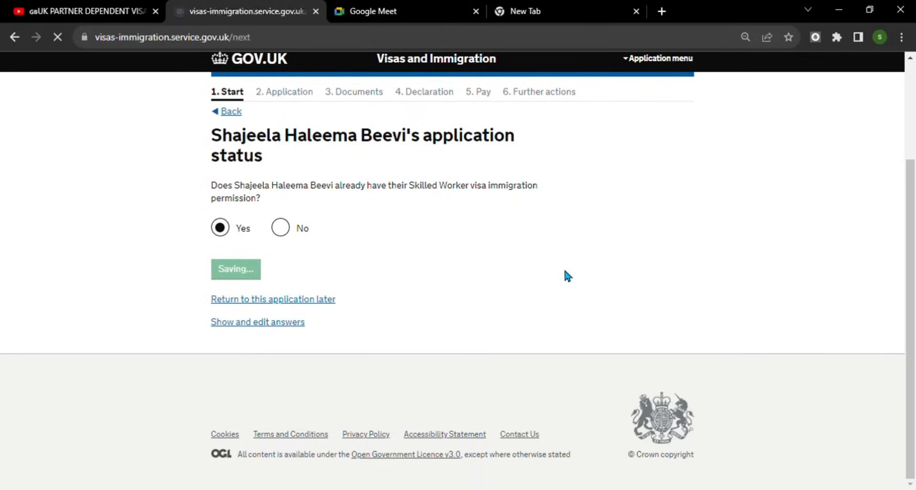
{"action": "scroll", "coordinate": [564, 267], "scroll_direction": "down", "scroll_amount": 2}
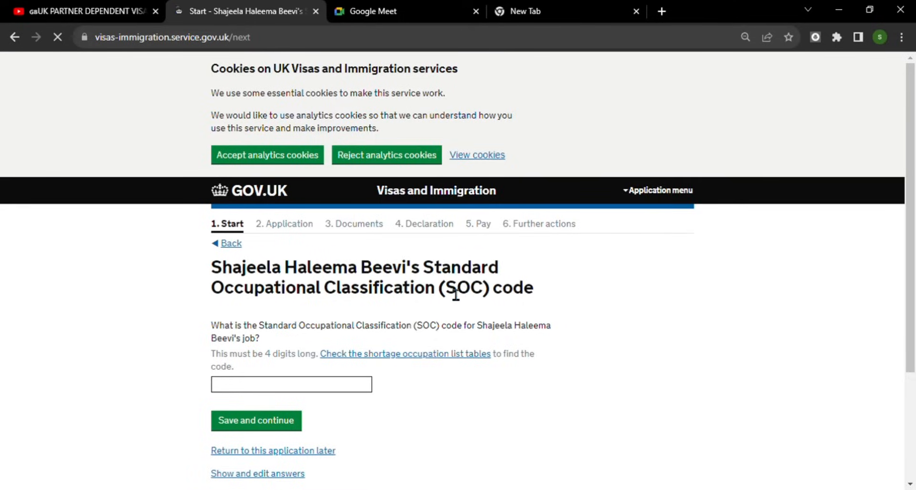
- Enter 2231 as the partner's SOC code and save
{"action": "scroll", "coordinate": [468, 291], "scroll_direction": "down", "scroll_amount": 2}
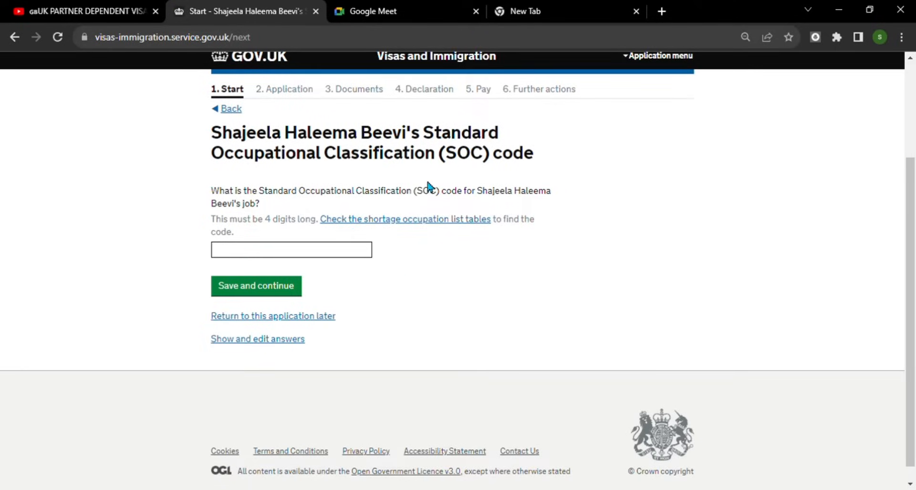
{"action": "left_click", "coordinate": [285, 254]}
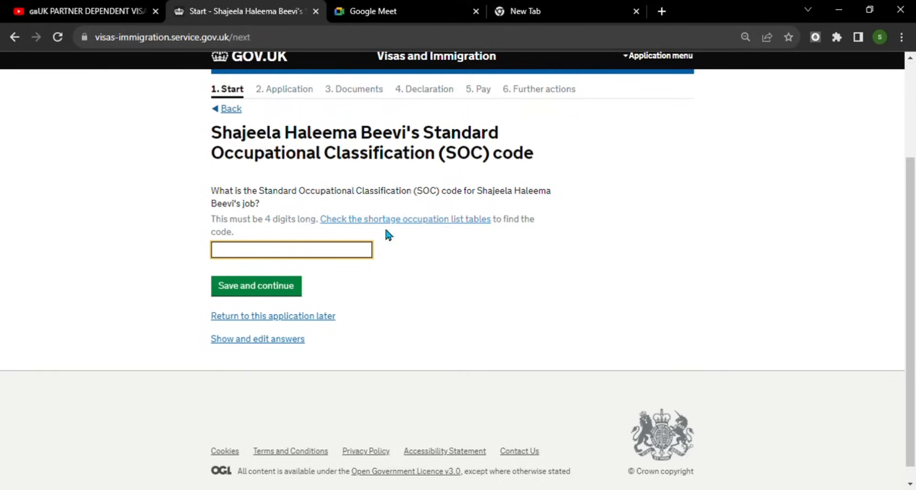
{"action": "left_click", "coordinate": [293, 286]}
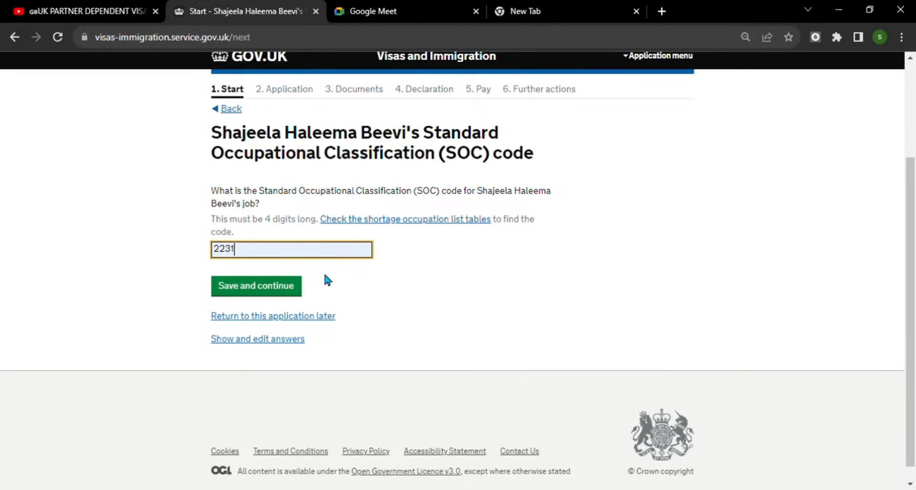
{"action": "left_click", "coordinate": [280, 293]}
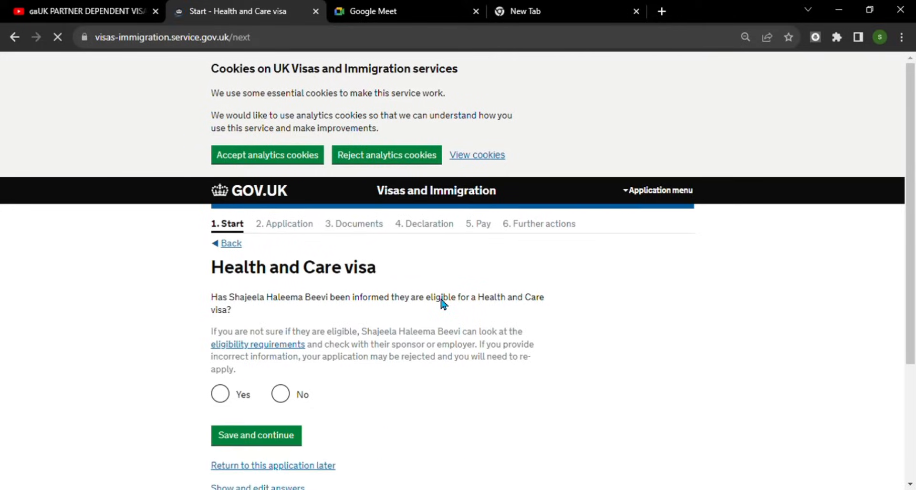
- Answer Yes to Health and Care visa eligibility and tick the requirements confirmation
{"action": "scroll", "coordinate": [440, 300], "scroll_direction": "down", "scroll_amount": 3}
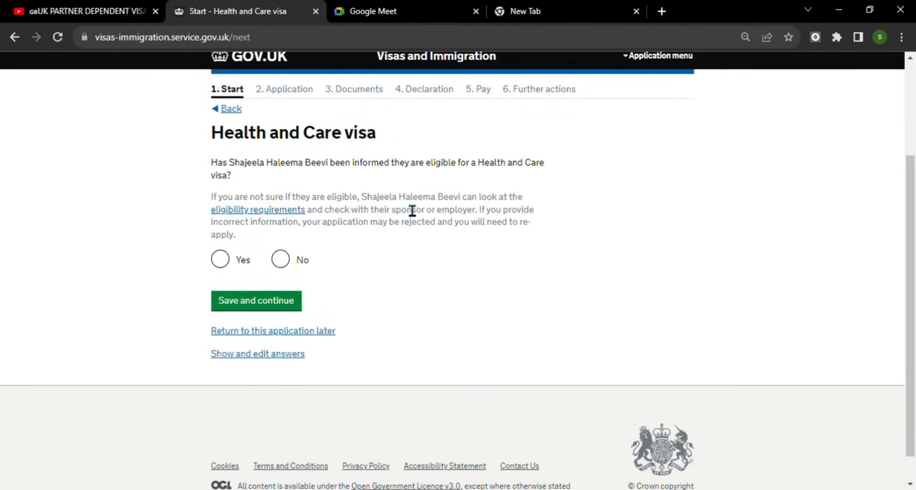
{"action": "left_click", "coordinate": [221, 259]}
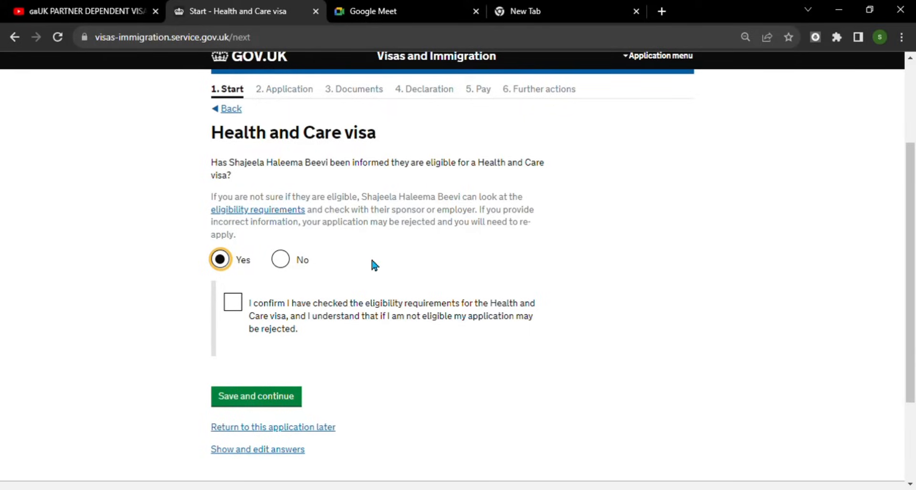
{"action": "left_click", "coordinate": [241, 307]}
{"action": "left_click", "coordinate": [297, 398]}
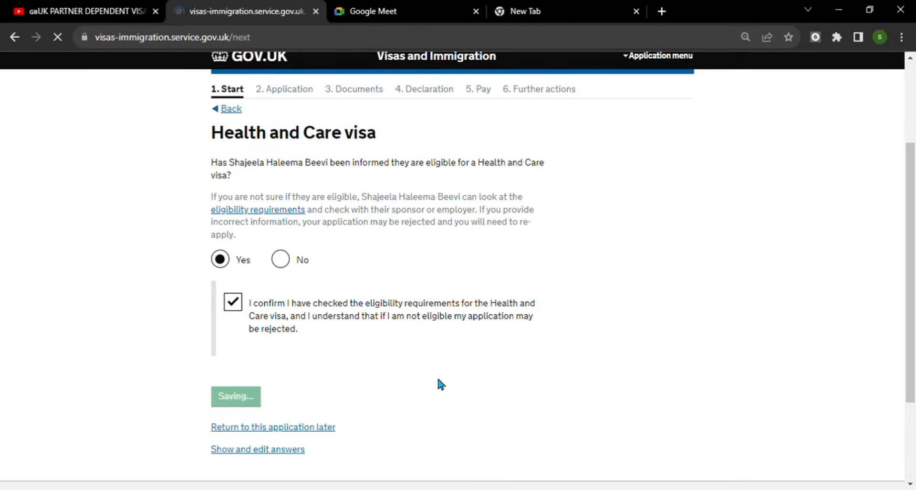
- Answer Yes that the partner's work is a shortage occupation and save
{"action": "scroll", "coordinate": [436, 374], "scroll_direction": "down", "scroll_amount": 1}
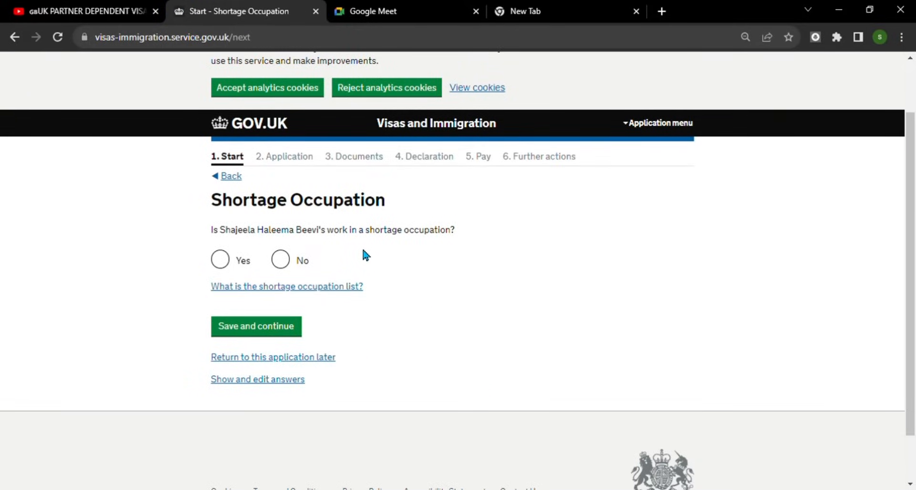
{"action": "left_click", "coordinate": [219, 259]}
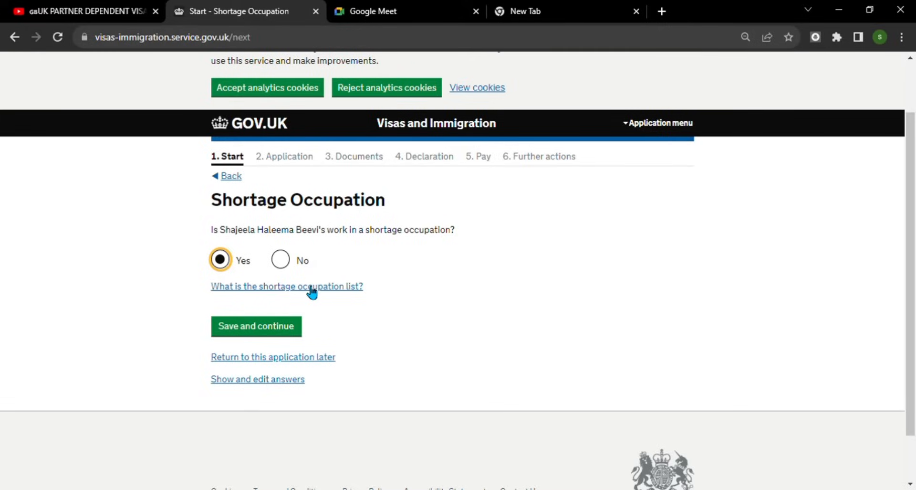
{"action": "left_click", "coordinate": [288, 330]}
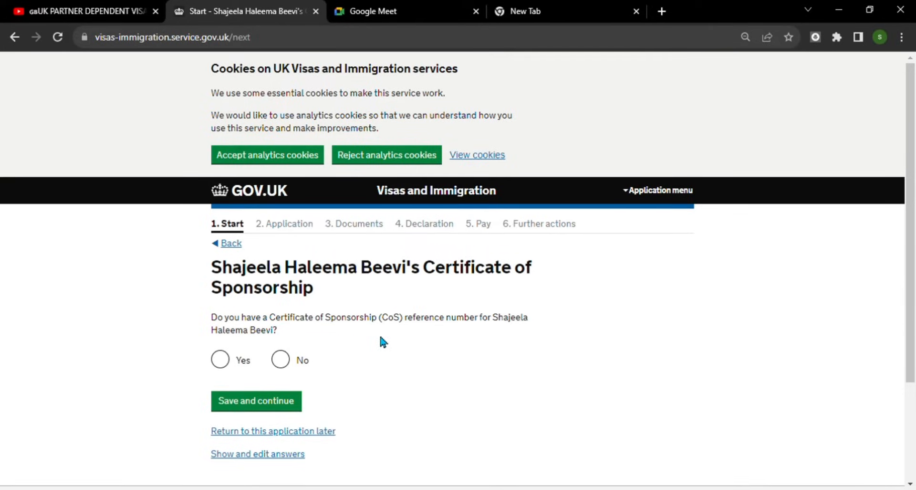
- Confirm a CoS reference number is available and set the sponsorship length to 3 years or less
{"action": "left_click", "coordinate": [221, 358]}
{"action": "scroll", "coordinate": [420, 343], "scroll_direction": "down", "scroll_amount": 3}
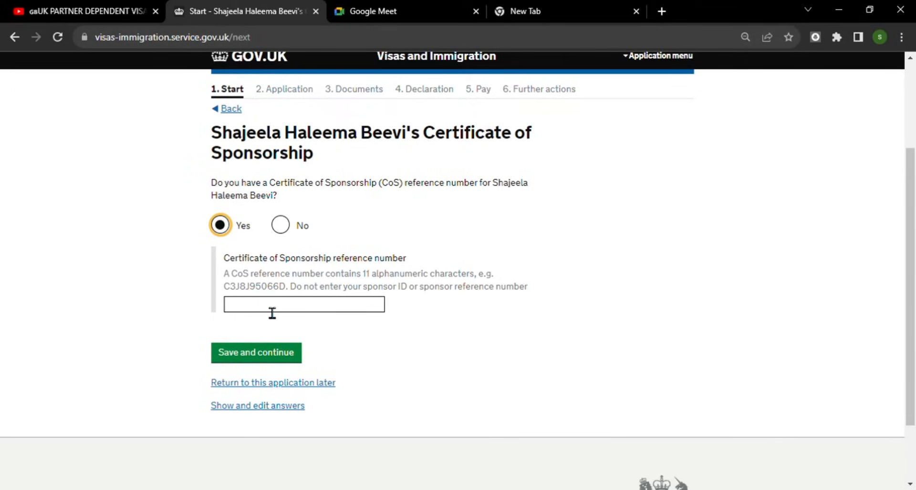
{"action": "scroll", "coordinate": [472, 357], "scroll_direction": "down", "scroll_amount": 1}
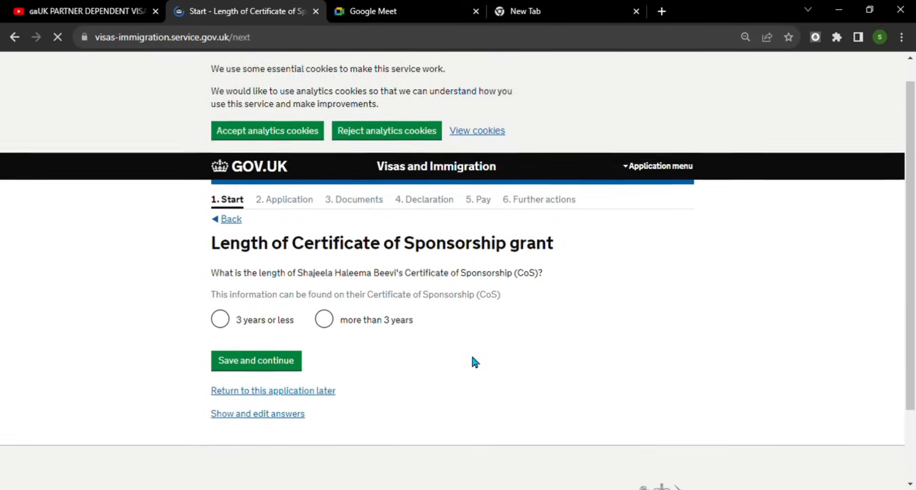
{"action": "scroll", "coordinate": [473, 361], "scroll_direction": "down", "scroll_amount": 1}
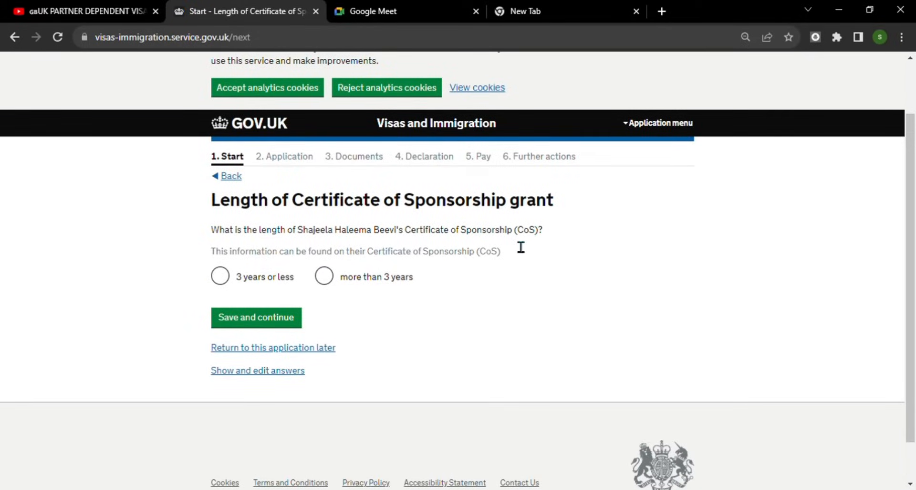
{"action": "left_click", "coordinate": [224, 277]}
{"action": "scroll", "coordinate": [377, 313], "scroll_direction": "down", "scroll_amount": 1}
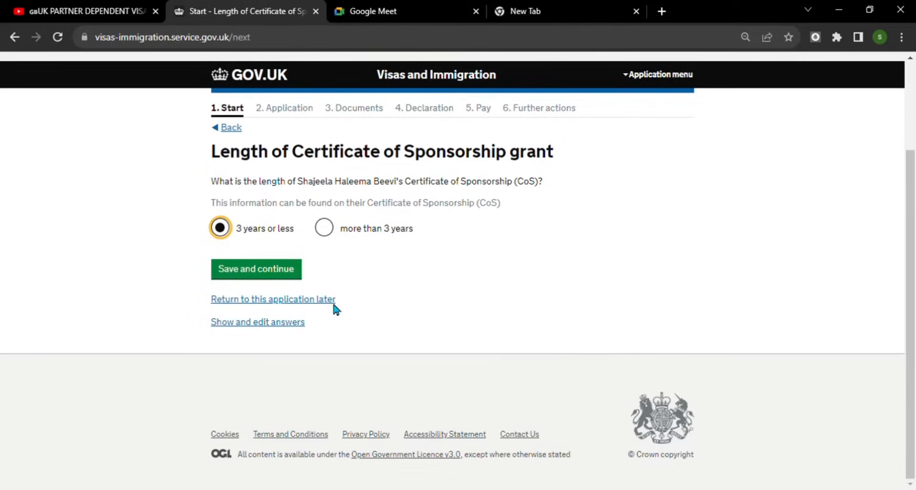
{"action": "left_click", "coordinate": [287, 272]}
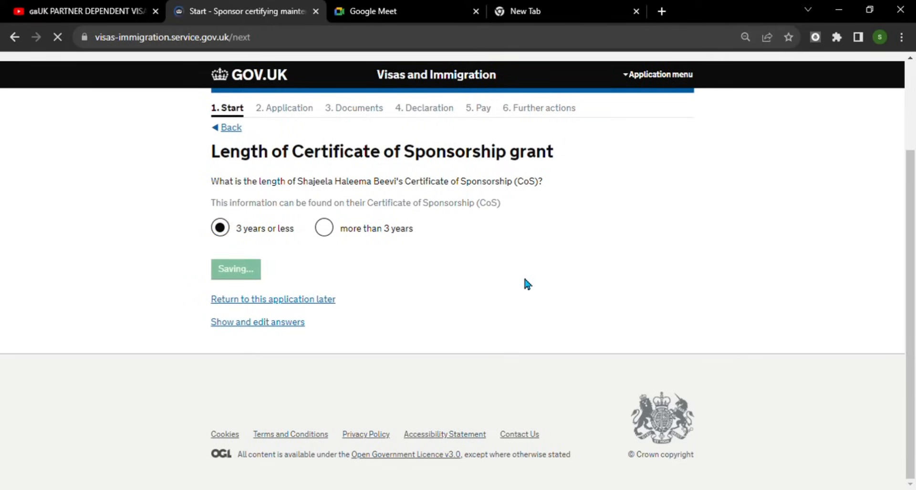
- Answer Yes that the sponsor certifies maintenance and save
{"action": "scroll", "coordinate": [528, 284], "scroll_direction": "down", "scroll_amount": 3}
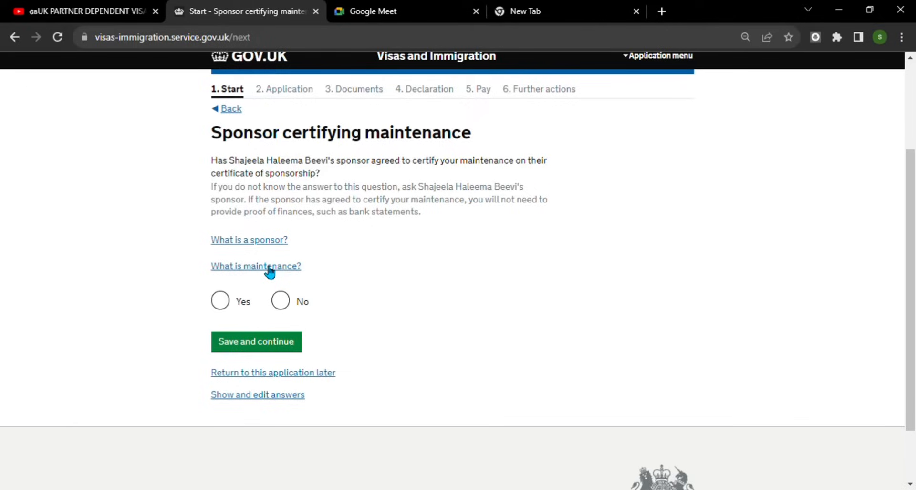
{"action": "left_click", "coordinate": [220, 300]}
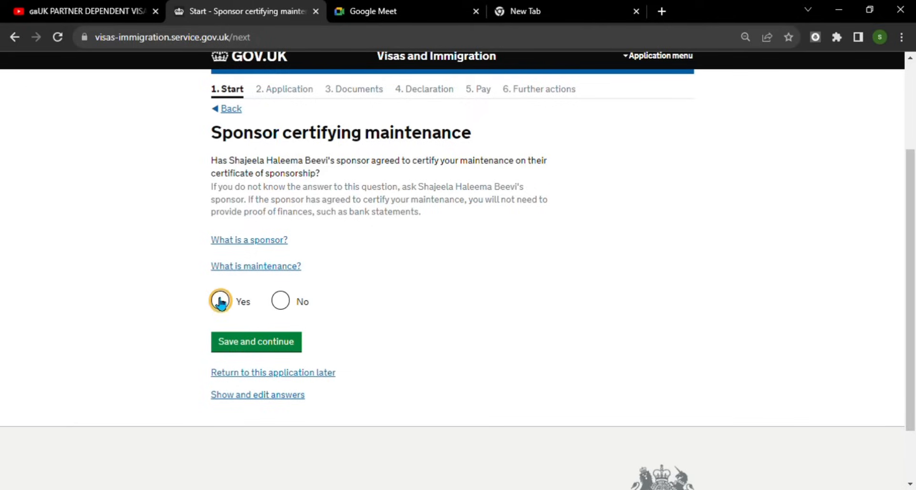
{"action": "left_click", "coordinate": [272, 342]}
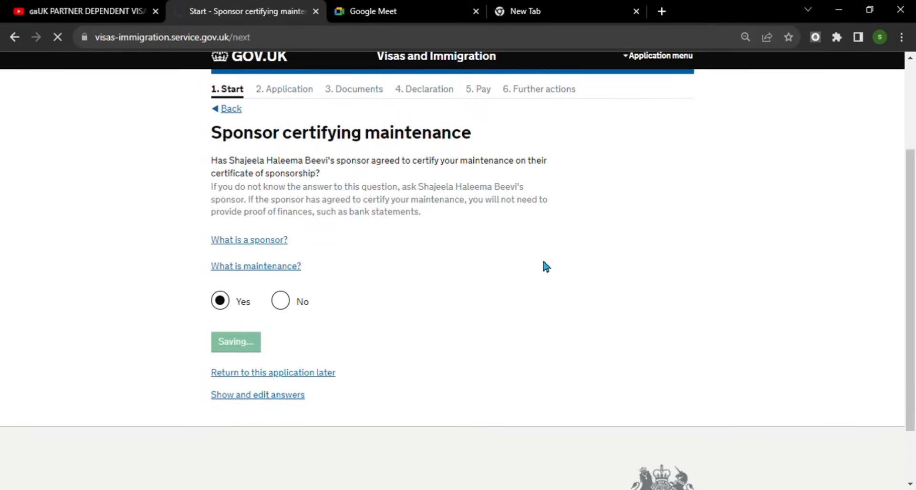
{"action": "scroll", "coordinate": [513, 279], "scroll_direction": "down", "scroll_amount": 2}
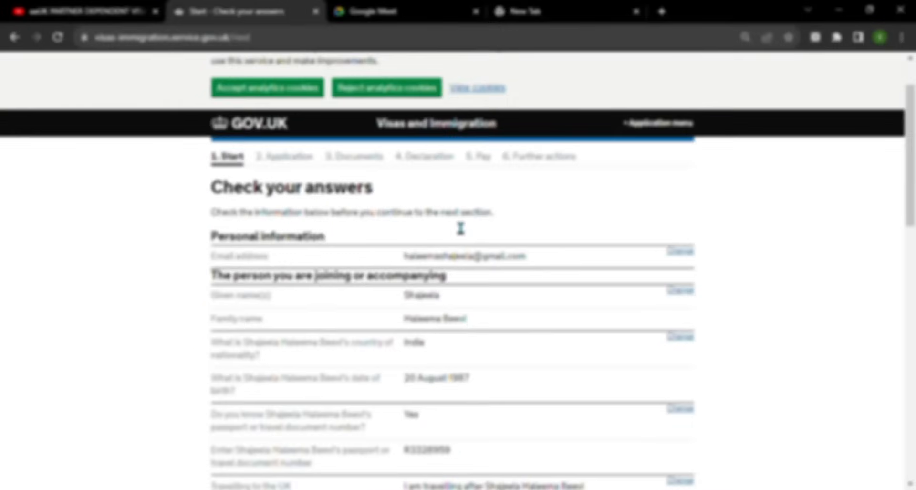
- Review the partner and sponsor answers on the Check your answers page and continue
{"action": "scroll", "coordinate": [537, 276], "scroll_direction": "down", "scroll_amount": 1}
{"action": "scroll", "coordinate": [537, 276], "scroll_direction": "down", "scroll_amount": 1}
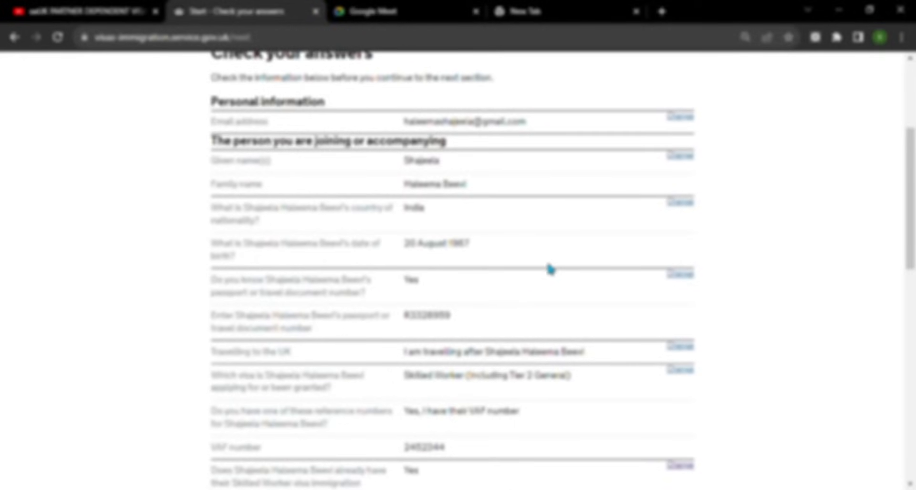
{"action": "scroll", "coordinate": [549, 275], "scroll_direction": "down", "scroll_amount": 2}
{"action": "scroll", "coordinate": [551, 282], "scroll_direction": "down", "scroll_amount": 7}
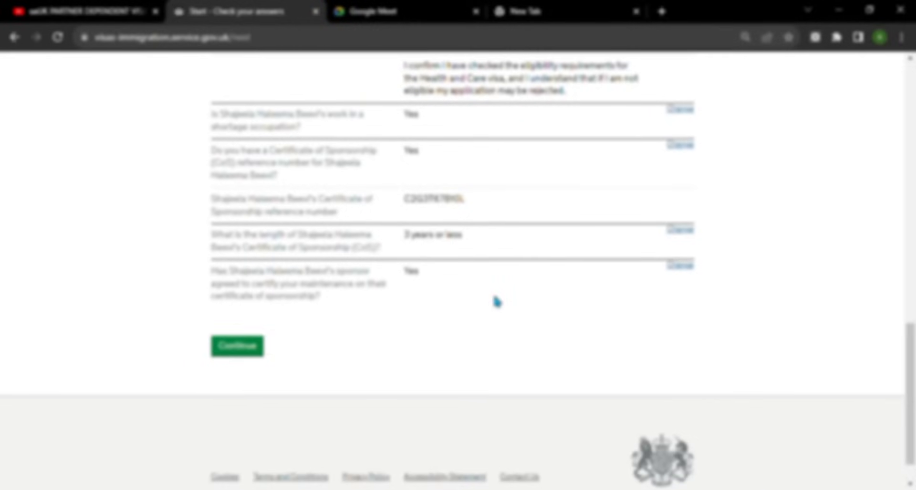
{"action": "scroll", "coordinate": [497, 301], "scroll_direction": "up", "scroll_amount": 1}
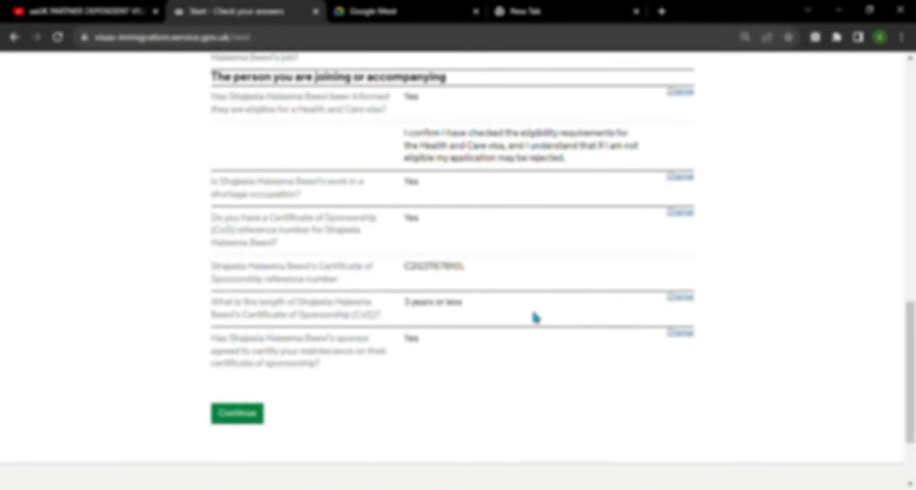
{"action": "scroll", "coordinate": [536, 317], "scroll_direction": "up", "scroll_amount": 2}
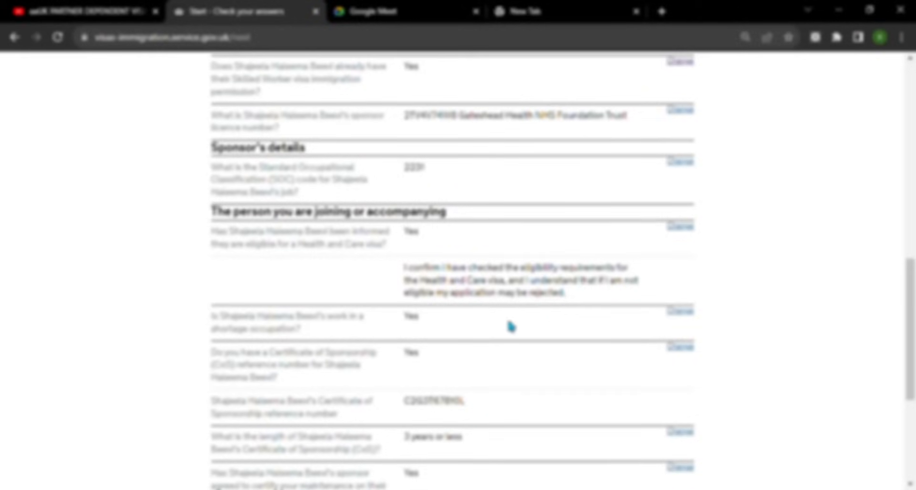
{"action": "scroll", "coordinate": [515, 305], "scroll_direction": "up", "scroll_amount": 3}
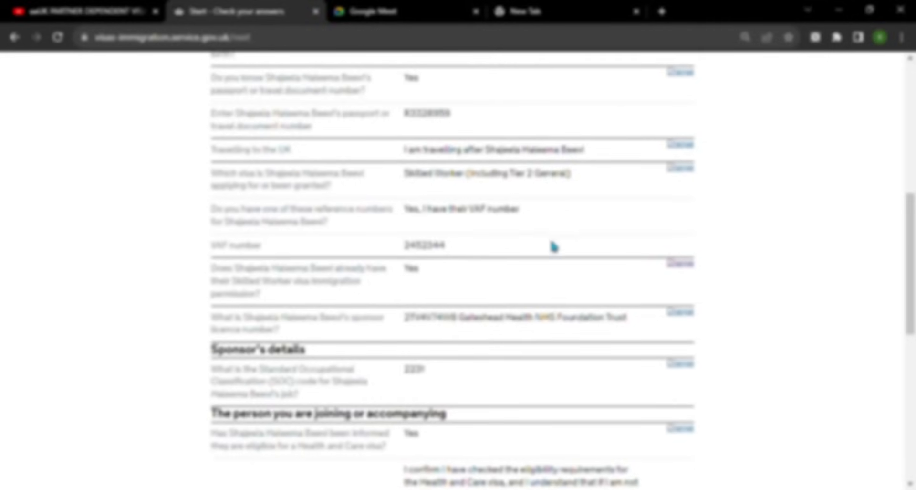
{"action": "scroll", "coordinate": [542, 262], "scroll_direction": "down", "scroll_amount": 3}
{"action": "scroll", "coordinate": [542, 279], "scroll_direction": "down", "scroll_amount": 4}
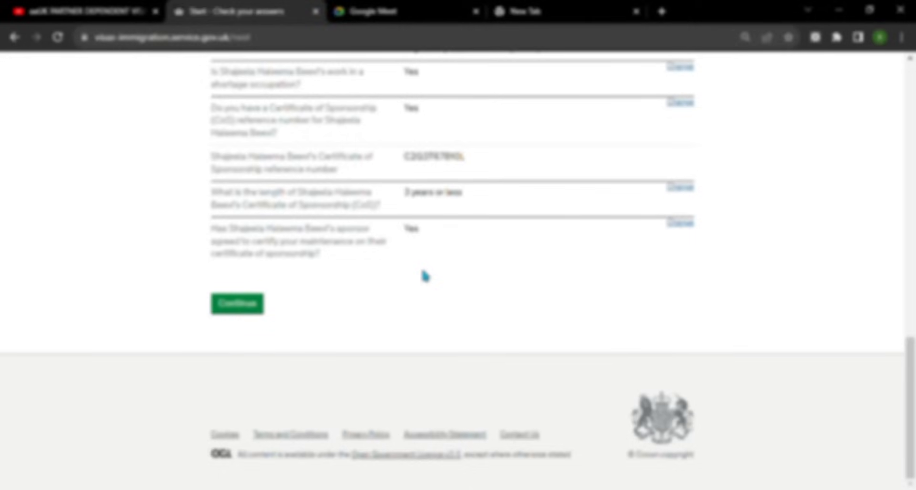
{"action": "left_click", "coordinate": [239, 303]}
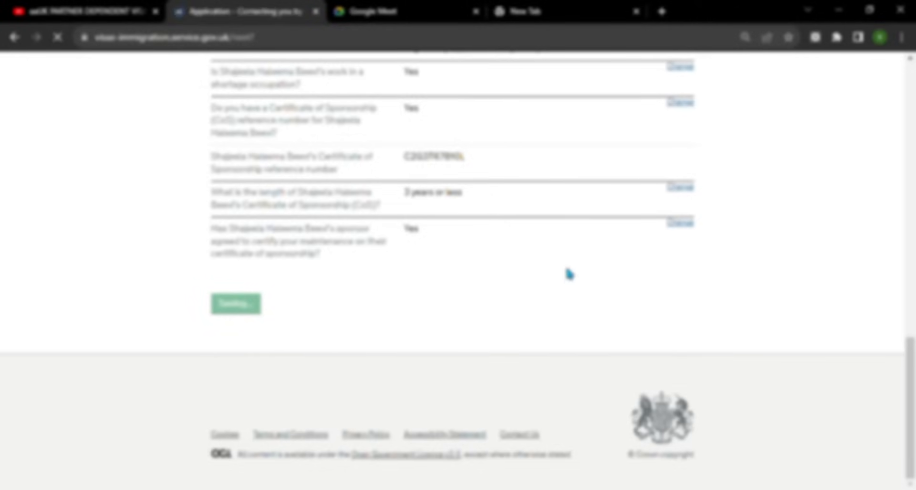
- Choose 'You' as the owner of the contact email address and save
{"action": "scroll", "coordinate": [567, 268], "scroll_direction": "down", "scroll_amount": 1}
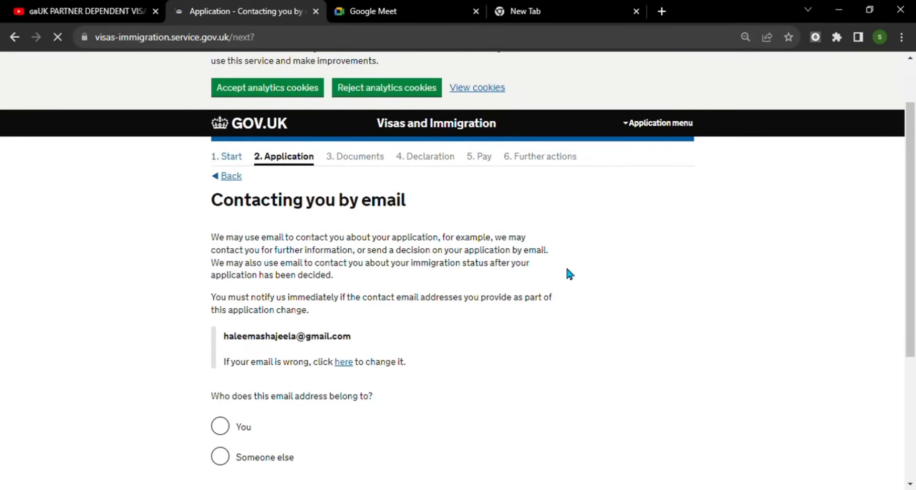
{"action": "scroll", "coordinate": [308, 350], "scroll_direction": "down", "scroll_amount": 3}
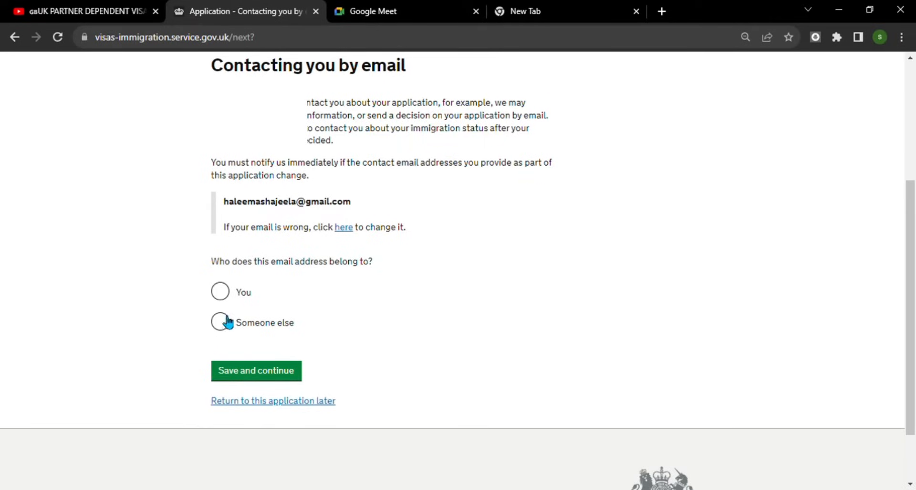
{"action": "left_click", "coordinate": [223, 293]}
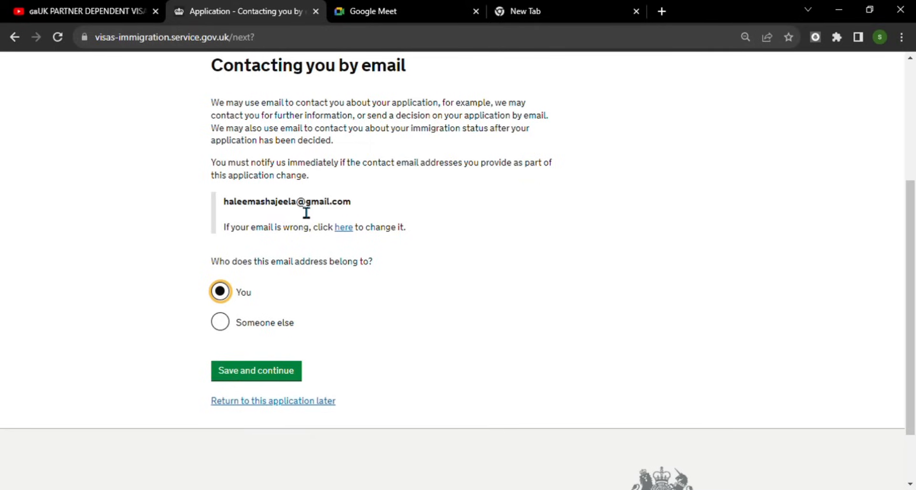
{"action": "left_click", "coordinate": [270, 372]}
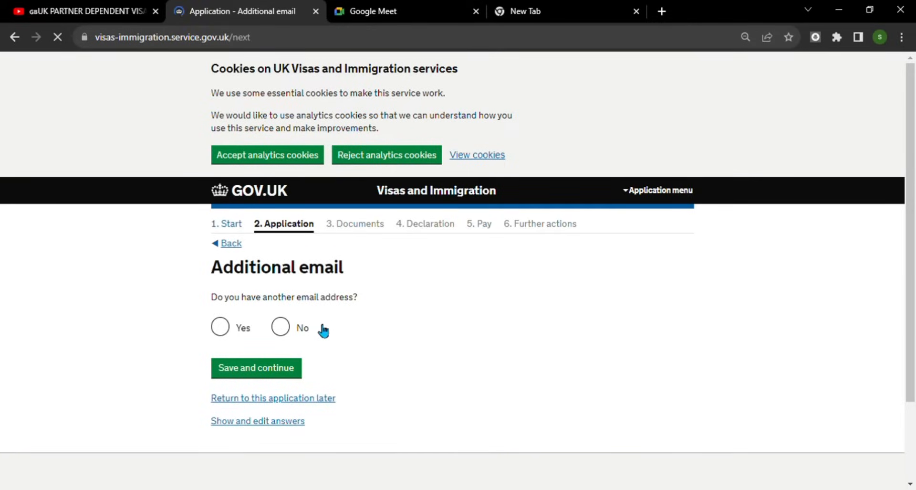
- Answer No to having an additional email address and save
{"action": "left_click", "coordinate": [282, 327]}
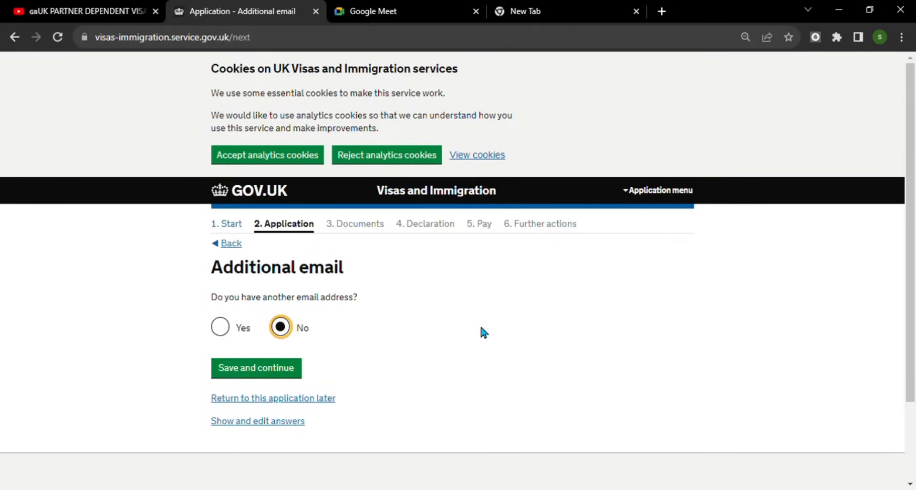
{"action": "scroll", "coordinate": [480, 327], "scroll_direction": "down", "scroll_amount": 2}
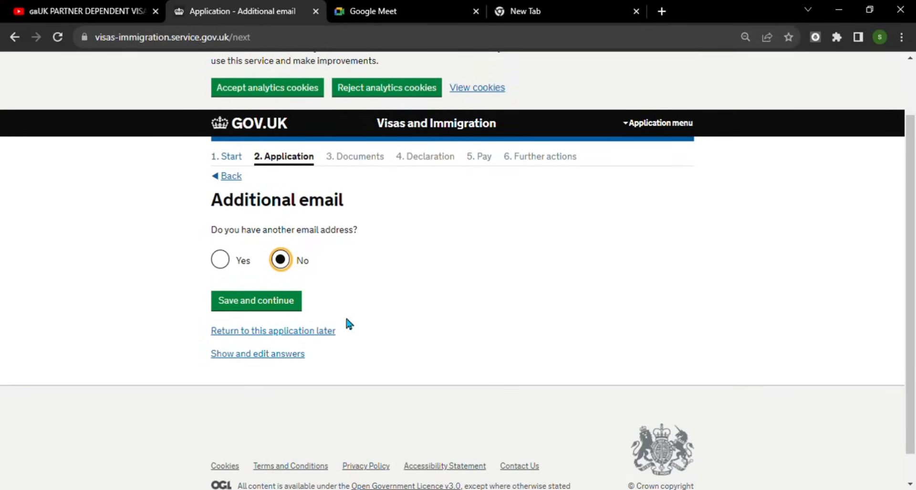
{"action": "left_click", "coordinate": [276, 304]}
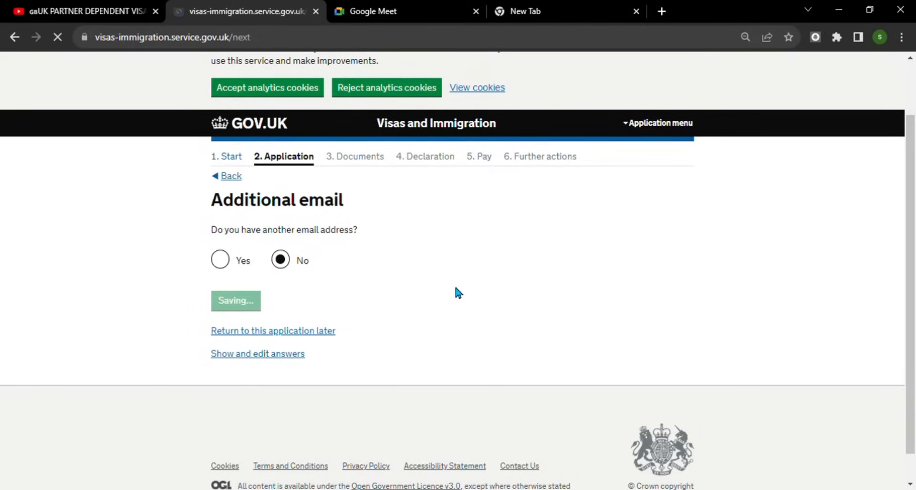
- Save the phone as a mobile for use whilst in the UK, with no other telephone numbers
{"action": "scroll", "coordinate": [466, 276], "scroll_direction": "down", "scroll_amount": 2}
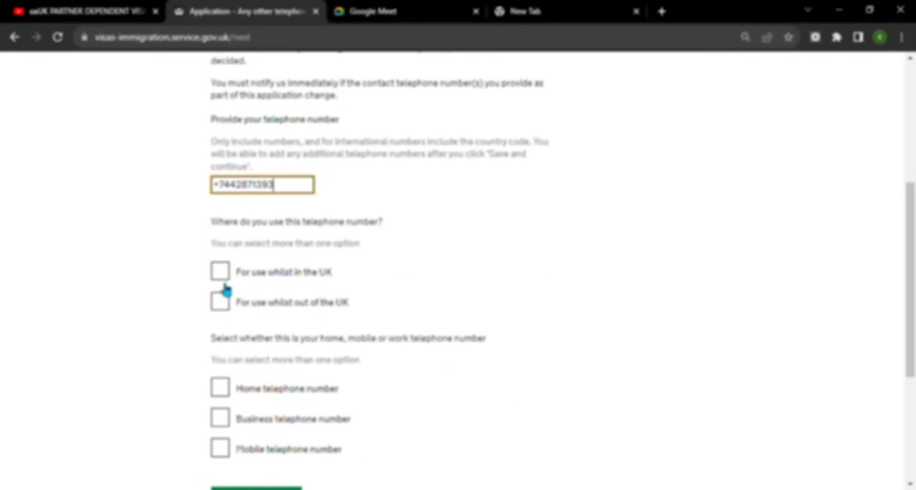
{"action": "left_click", "coordinate": [224, 276]}
{"action": "scroll", "coordinate": [313, 285], "scroll_direction": "down", "scroll_amount": 2}
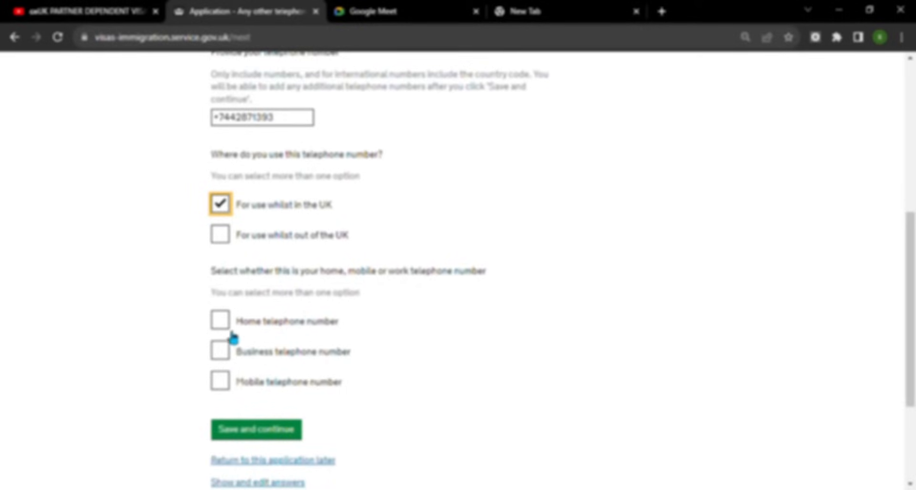
{"action": "left_click", "coordinate": [232, 384]}
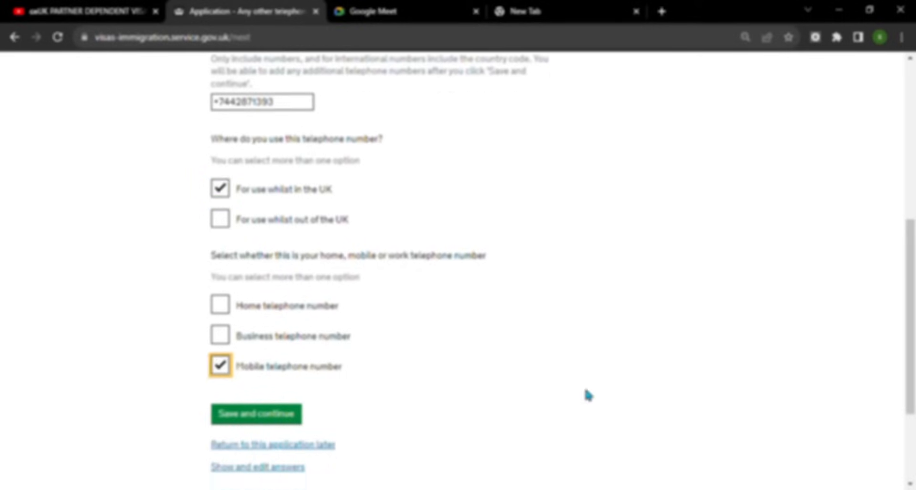
{"action": "scroll", "coordinate": [270, 322], "scroll_direction": "down", "scroll_amount": 4}
{"action": "left_click", "coordinate": [266, 300]}
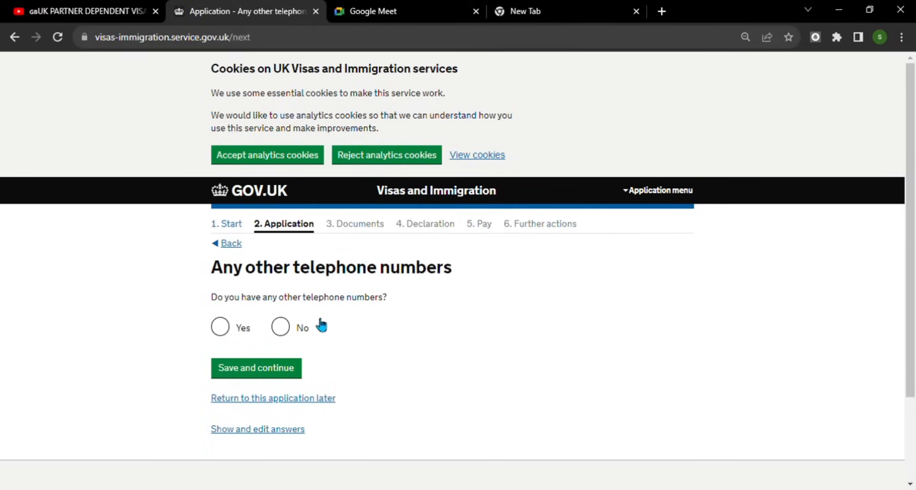
{"action": "left_click", "coordinate": [285, 328]}
{"action": "left_click", "coordinate": [279, 369]}
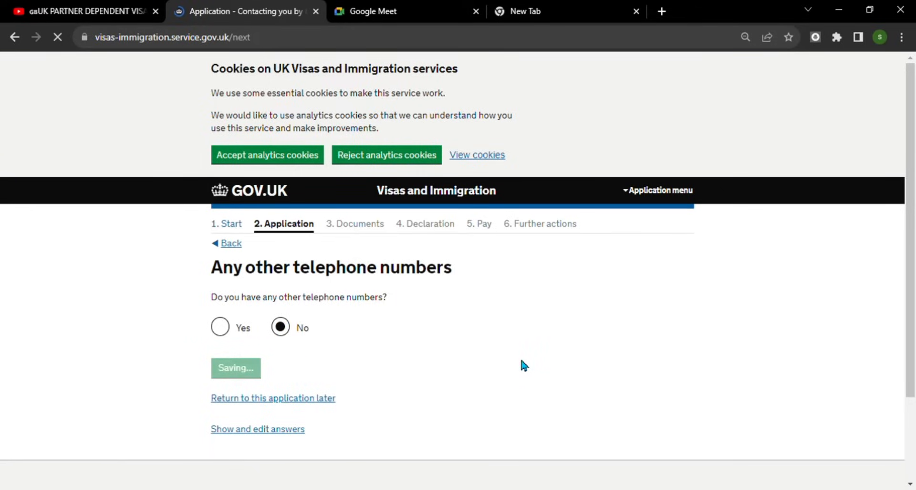
- Allow contact by both telephone call and text message (SMS) and save
{"action": "scroll", "coordinate": [518, 347], "scroll_direction": "down", "scroll_amount": 5}
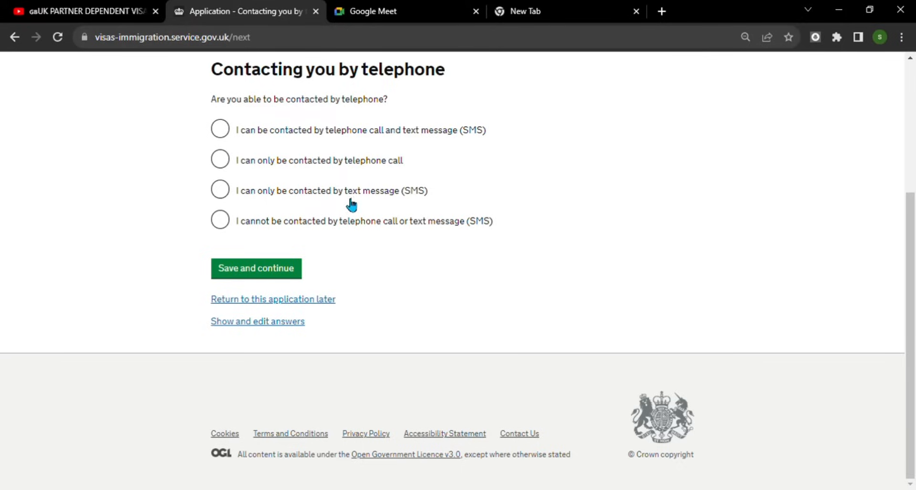
{"action": "left_click", "coordinate": [221, 131]}
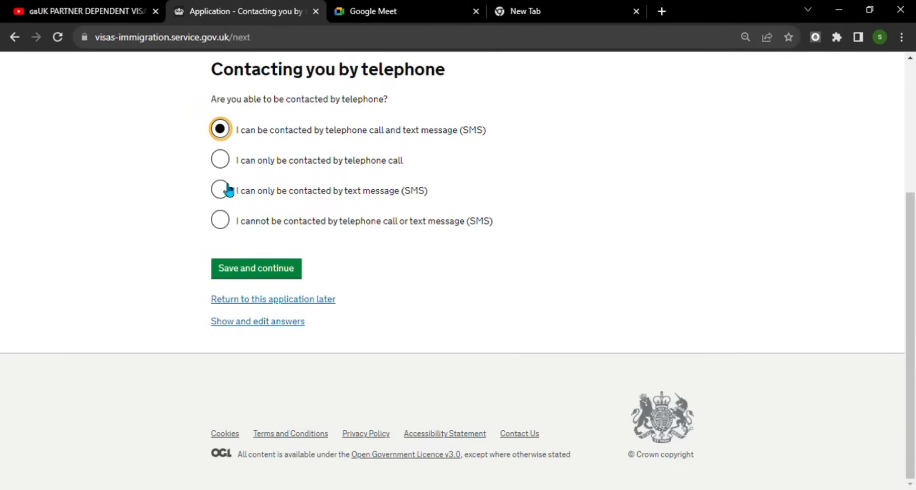
{"action": "left_click", "coordinate": [284, 268]}
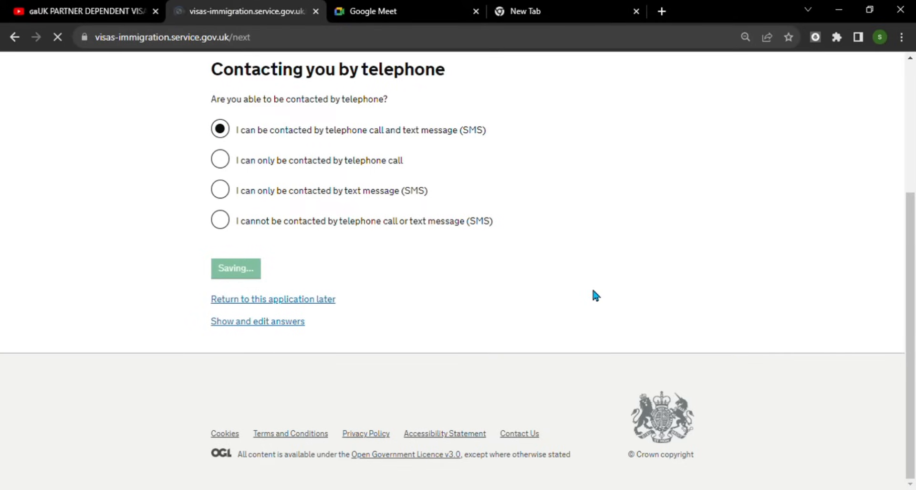
- Confirm the applicant's given name and family name and continue
{"action": "scroll", "coordinate": [591, 291], "scroll_direction": "down", "scroll_amount": 1}
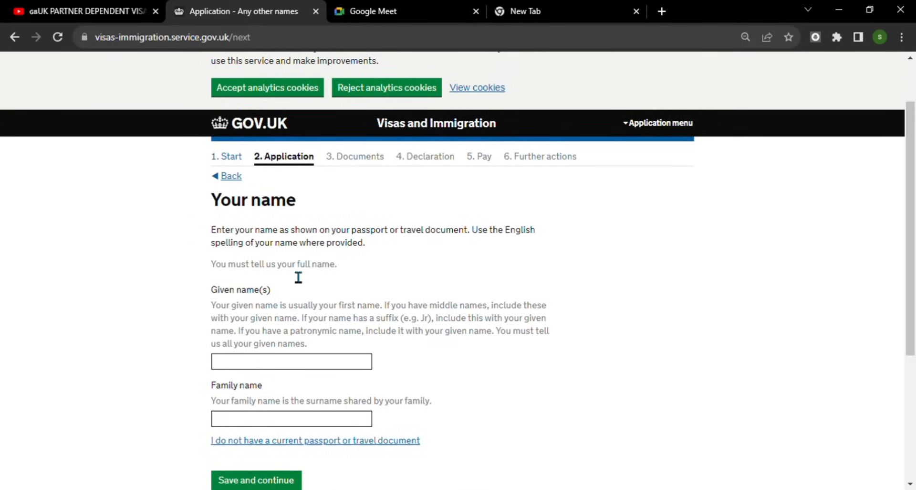
{"action": "scroll", "coordinate": [371, 279], "scroll_direction": "down", "scroll_amount": 1}
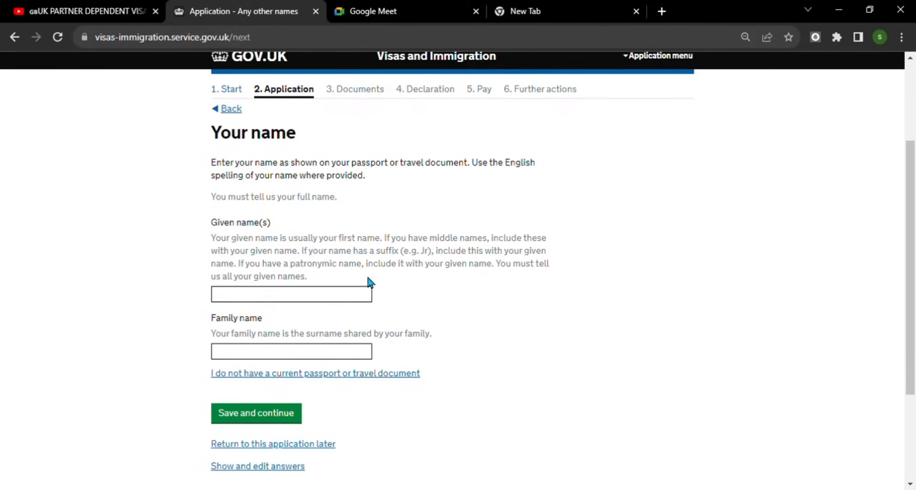
{"action": "left_click", "coordinate": [283, 301]}
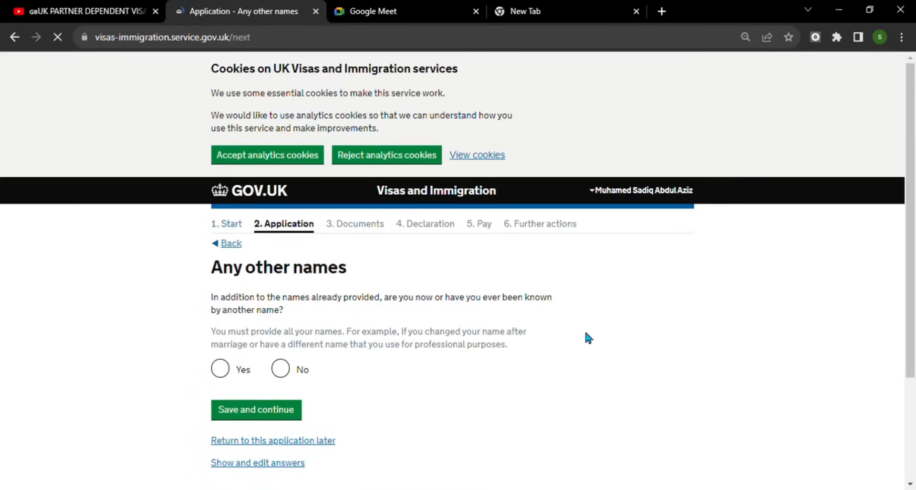
- Answer No to having any other names and save
{"action": "scroll", "coordinate": [586, 333], "scroll_direction": "down", "scroll_amount": 1}
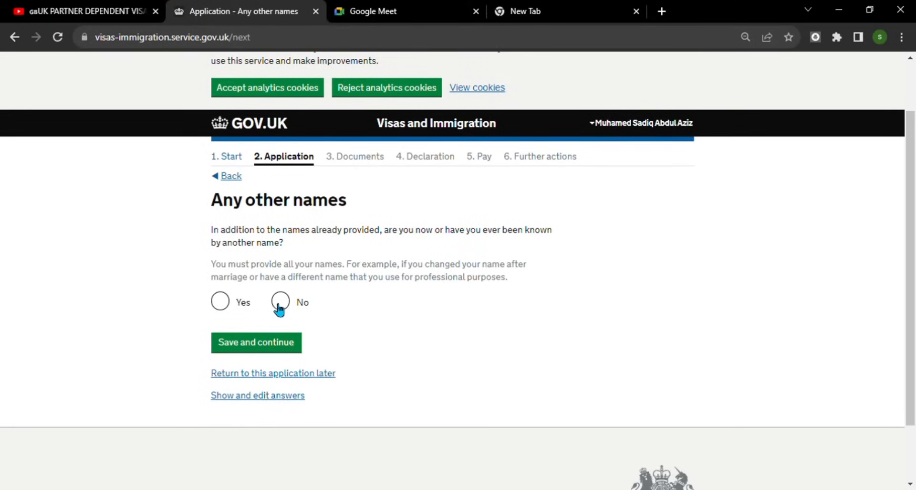
{"action": "left_click", "coordinate": [292, 311]}
{"action": "left_click", "coordinate": [286, 351]}
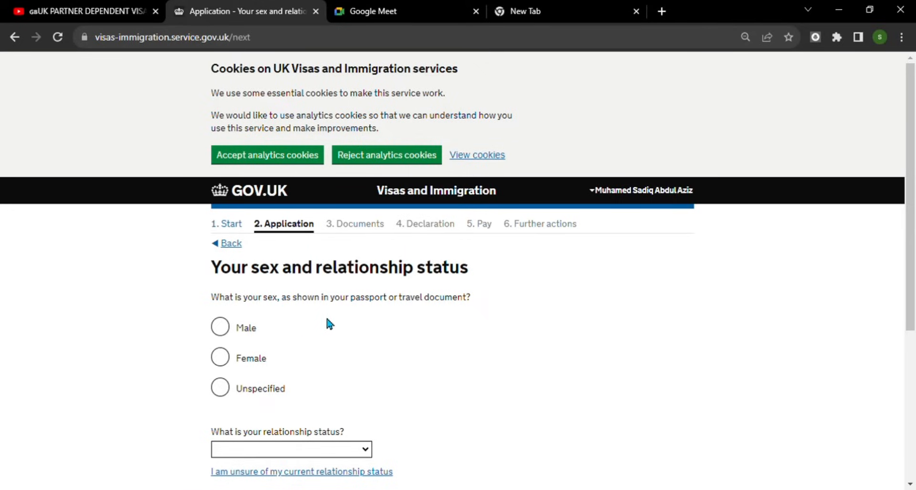
- Set sex to Male and relationship status to 'Married or a civil partner', then save
{"action": "left_click", "coordinate": [229, 333]}
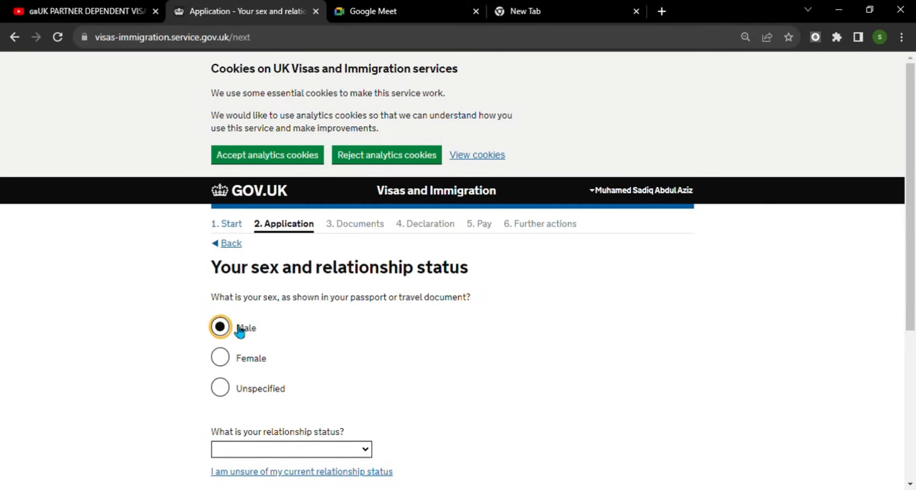
{"action": "scroll", "coordinate": [377, 322], "scroll_direction": "down", "scroll_amount": 3}
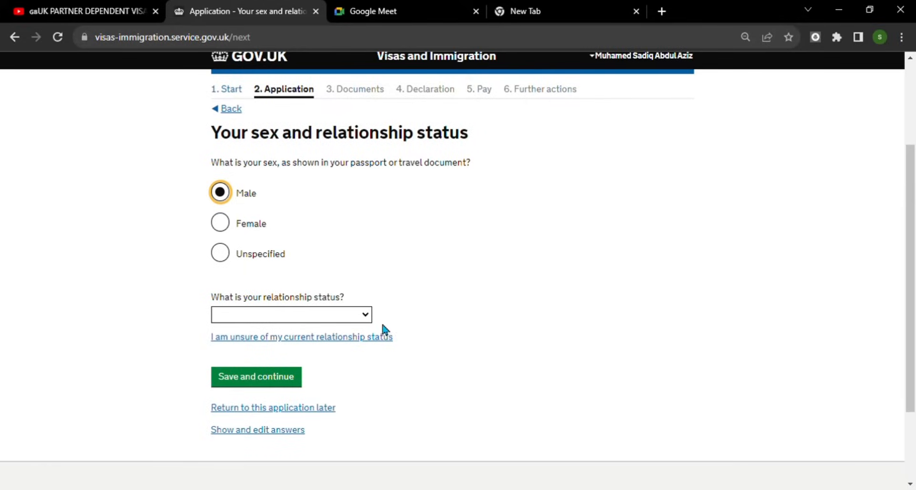
{"action": "left_click", "coordinate": [368, 315]}
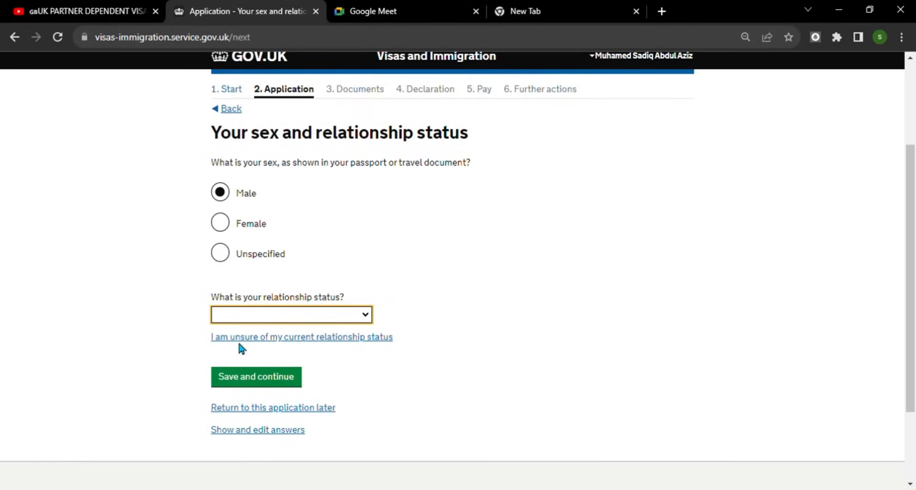
{"action": "left_click", "coordinate": [291, 359]}
{"action": "scroll", "coordinate": [533, 369], "scroll_direction": "down", "scroll_amount": 2}
{"action": "left_click", "coordinate": [266, 269]}
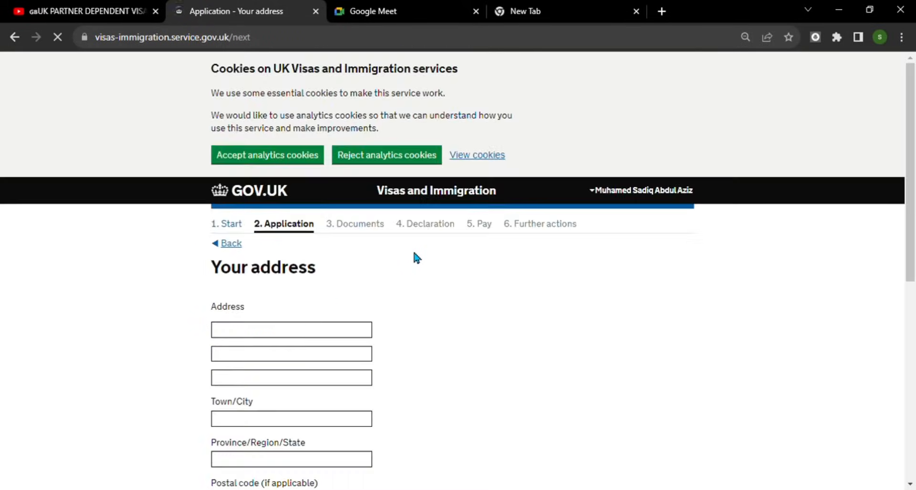
- Enter address lines 'safdgdggh' and 'asfdghg' and town/city 'sdfgfhfng'
{"action": "left_click", "coordinate": [318, 332]}
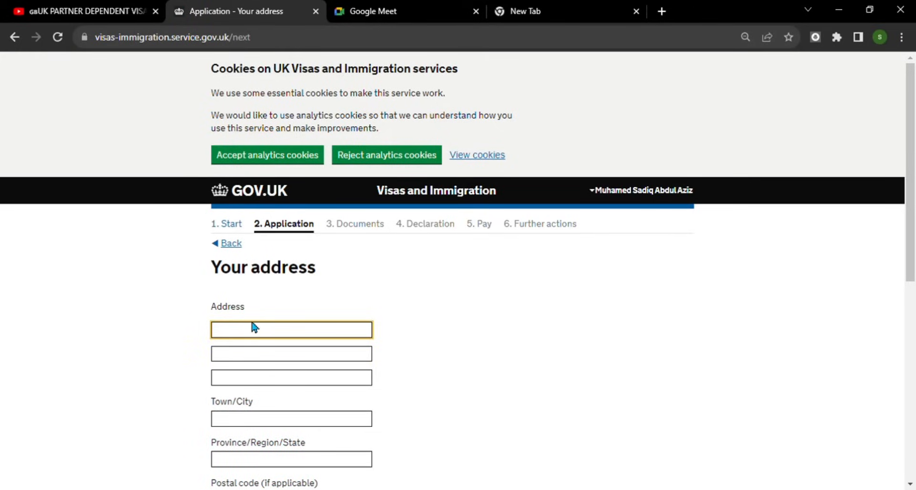
{"action": "scroll", "coordinate": [334, 303], "scroll_direction": "down", "scroll_amount": 1}
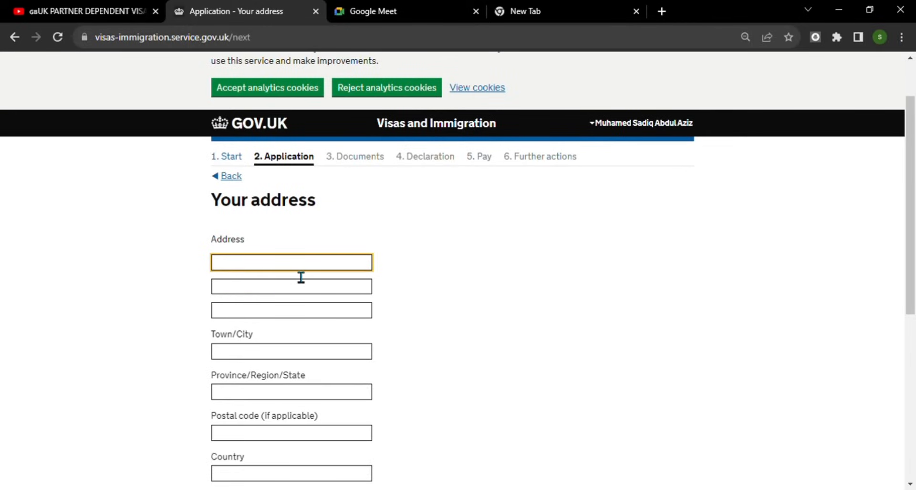
{"action": "type", "text": "safdgdggh"}
{"action": "left_click", "coordinate": [274, 293]}
{"action": "type", "text": "asfd"}
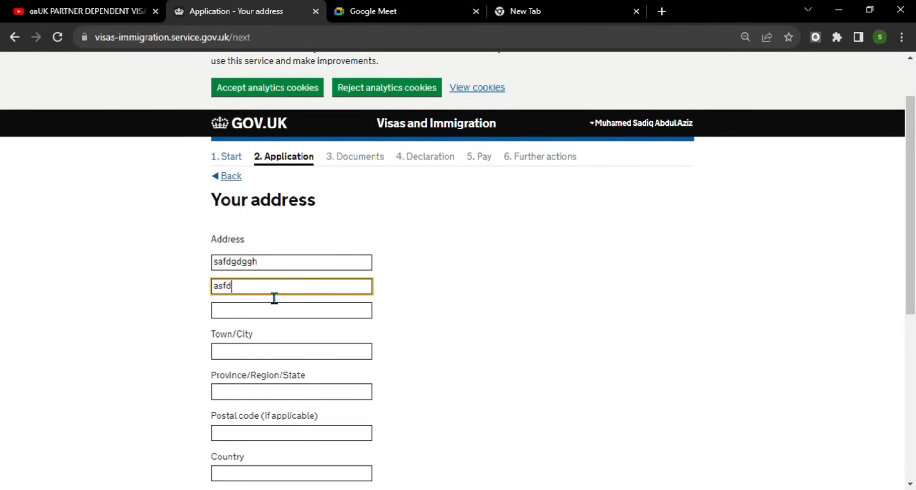
{"action": "type", "text": "ghg"}
{"action": "left_click", "coordinate": [268, 361]}
{"action": "type", "text": "sdfgfhfng"}
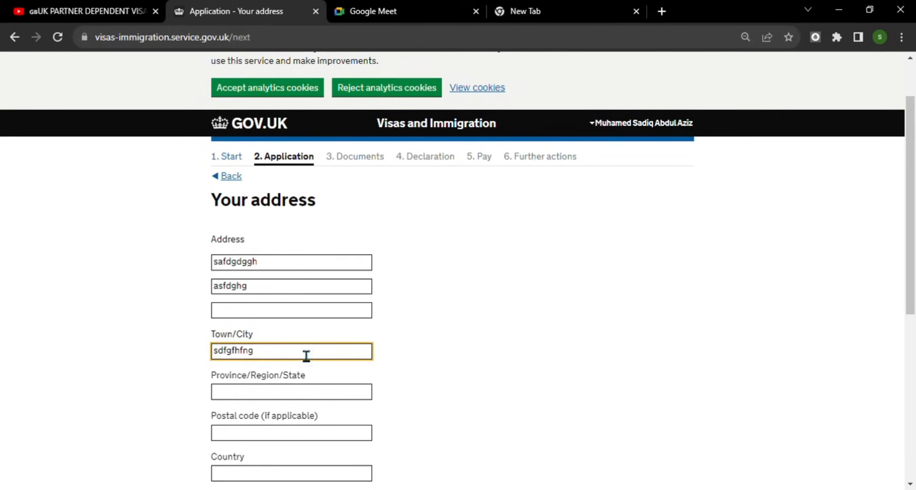
- Autofill province, postal code and country United Arab Emirates, then save as correspondence address too
{"action": "scroll", "coordinate": [306, 356], "scroll_direction": "down", "scroll_amount": 3}
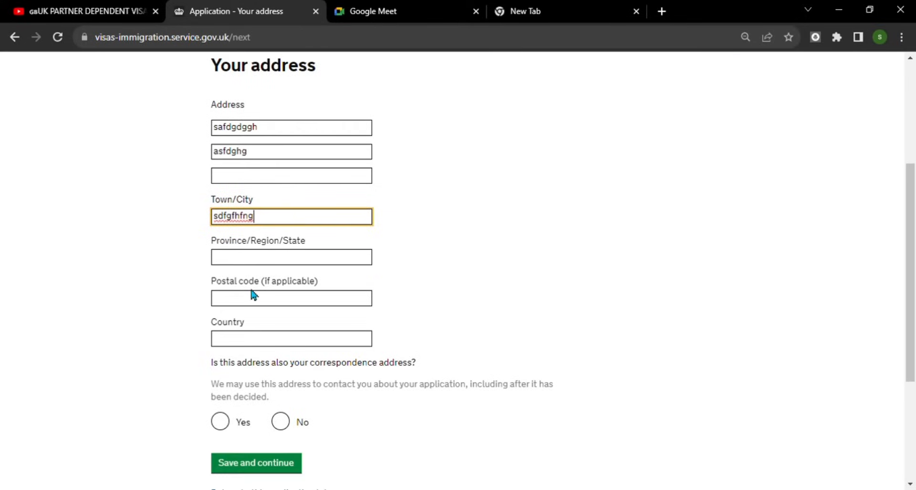
{"action": "left_click", "coordinate": [270, 302]}
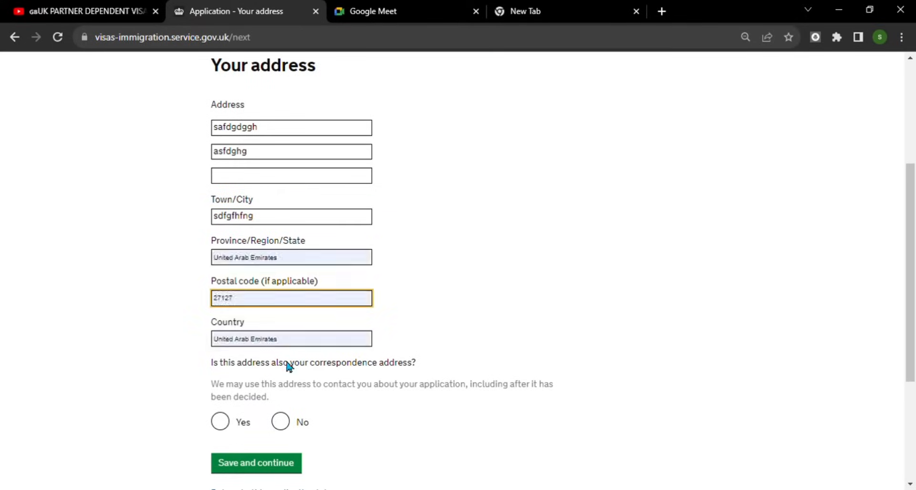
{"action": "left_click", "coordinate": [272, 345]}
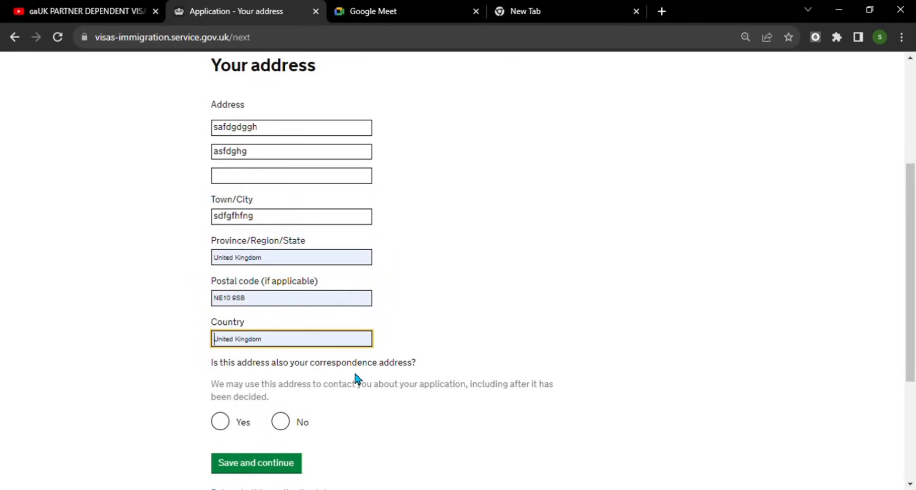
{"action": "left_click", "coordinate": [342, 404]}
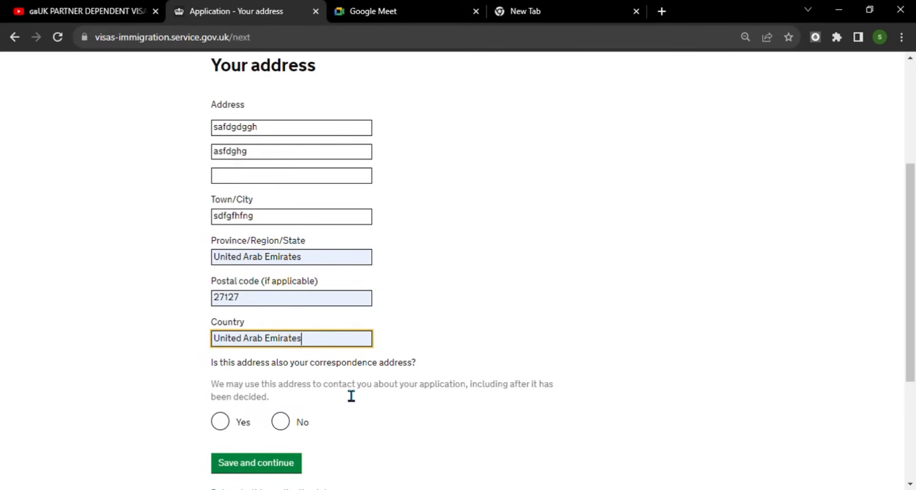
{"action": "scroll", "coordinate": [352, 396], "scroll_direction": "down", "scroll_amount": 2}
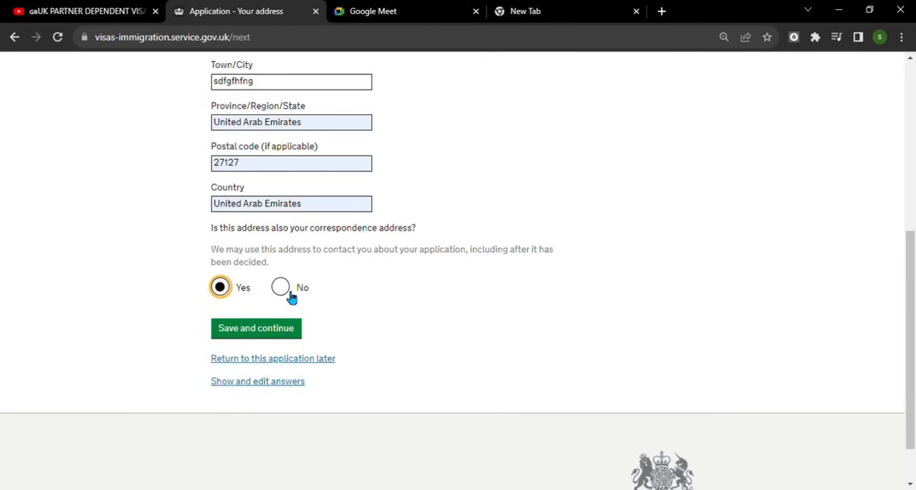
{"action": "left_click", "coordinate": [270, 335]}
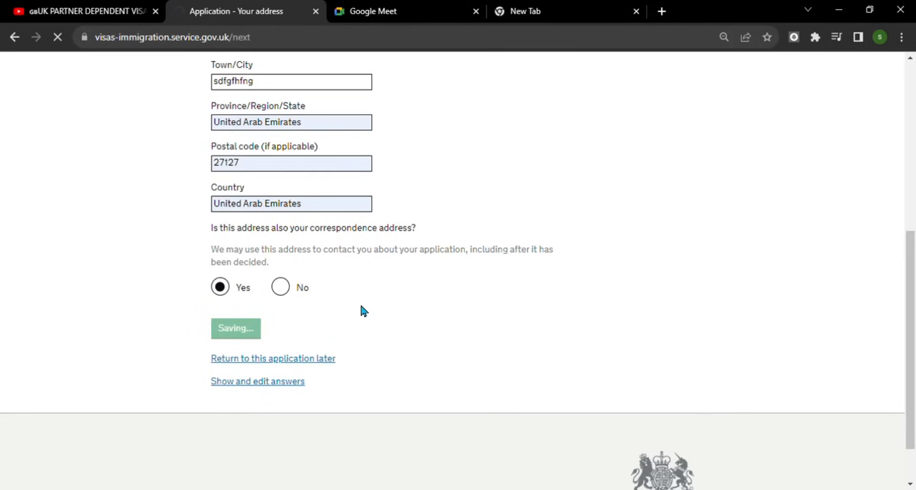
- Record 17 years lived at the address in a rented home and save
{"action": "scroll", "coordinate": [541, 259], "scroll_direction": "down", "scroll_amount": 2}
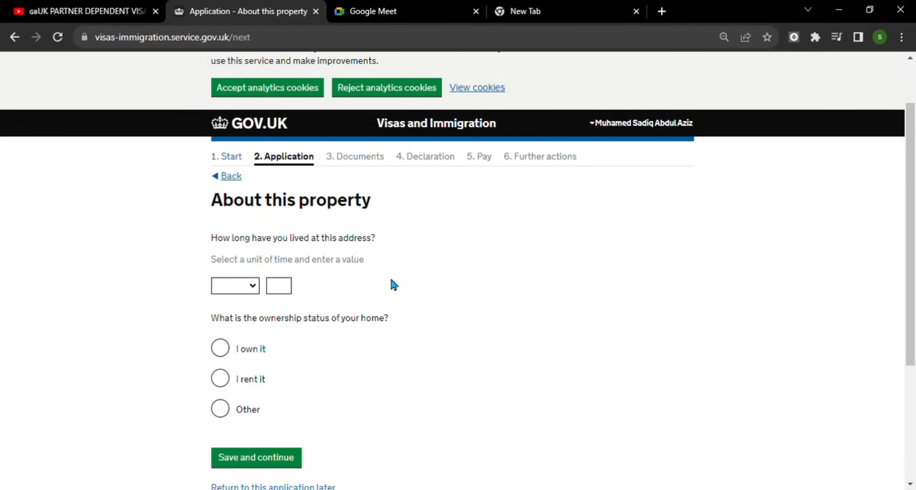
{"action": "scroll", "coordinate": [390, 264], "scroll_direction": "down", "scroll_amount": 3}
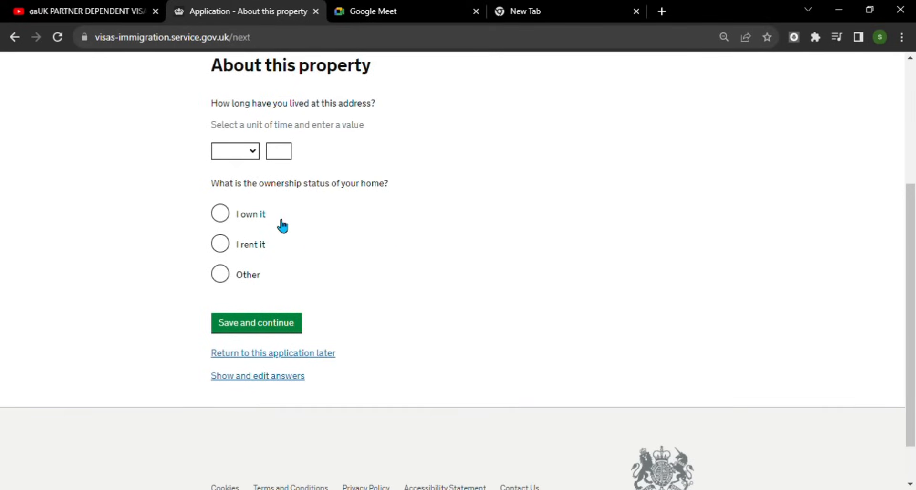
{"action": "left_click", "coordinate": [257, 155]}
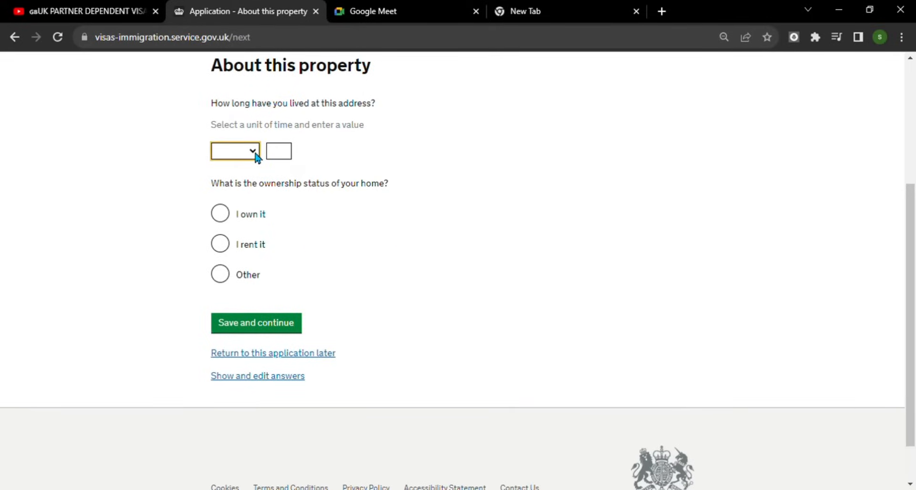
{"action": "left_click", "coordinate": [230, 213]}
{"action": "left_click", "coordinate": [288, 154]}
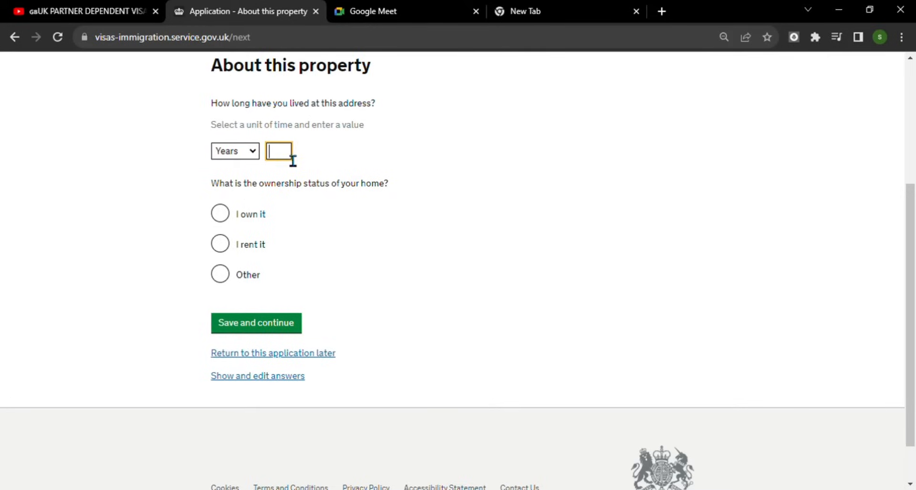
{"action": "type", "text": "17"}
{"action": "left_click", "coordinate": [227, 244]}
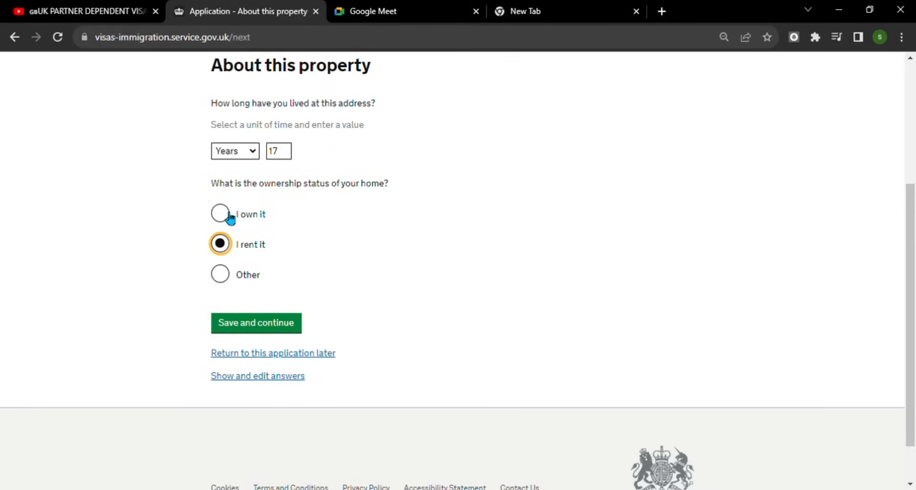
{"action": "left_click", "coordinate": [263, 329]}
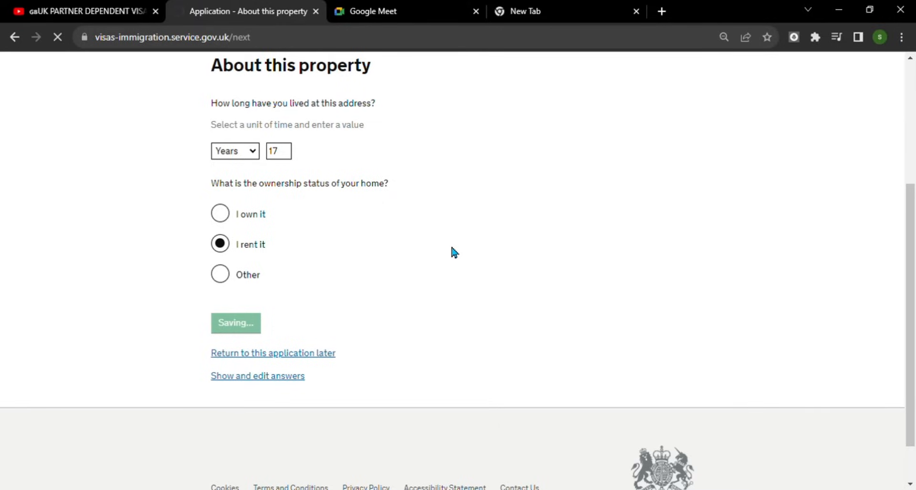
{"action": "scroll", "coordinate": [451, 243], "scroll_direction": "down", "scroll_amount": 2}
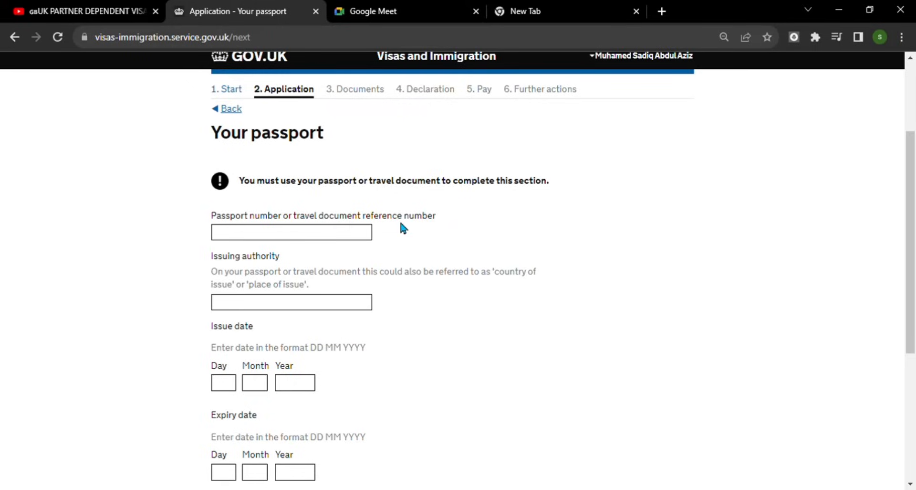
- Fill in the saved passport number, issuing authority Dubai and issue date 15/04/2015
{"action": "left_click", "coordinate": [300, 239]}
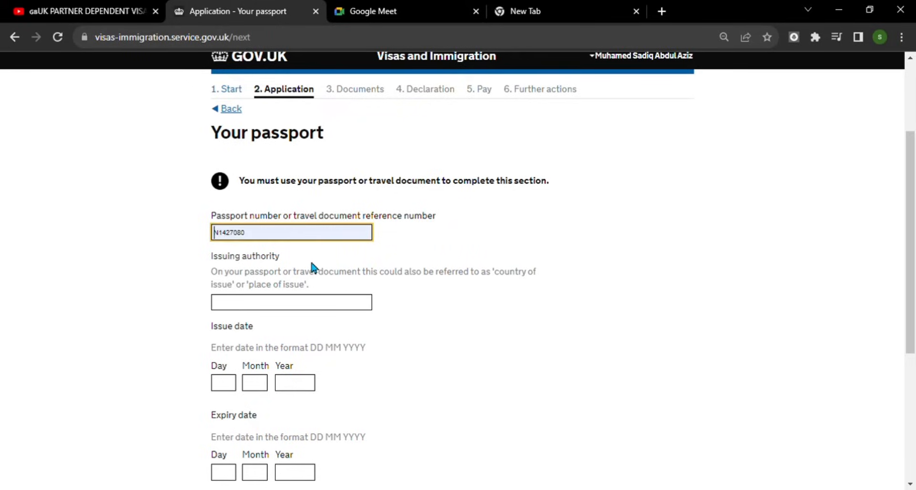
{"action": "left_click", "coordinate": [311, 266]}
{"action": "scroll", "coordinate": [316, 248], "scroll_direction": "down", "scroll_amount": 1}
{"action": "left_click", "coordinate": [289, 241]}
{"action": "left_click", "coordinate": [311, 268]}
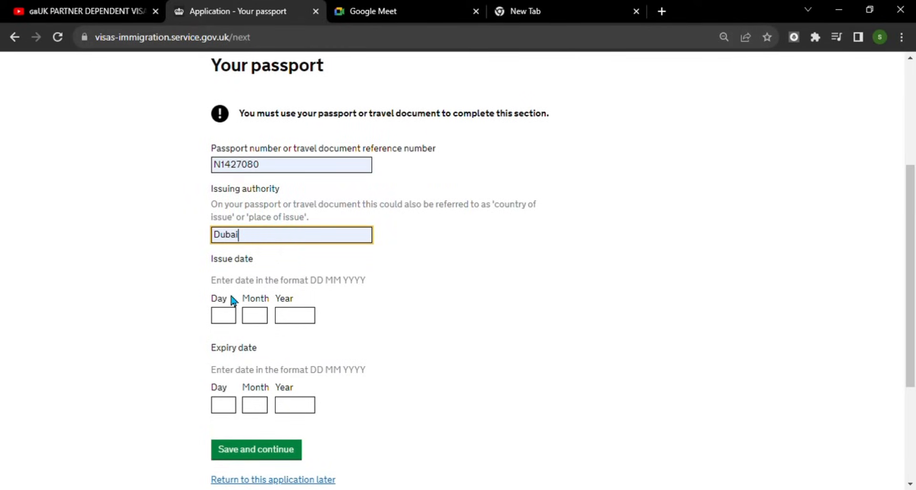
{"action": "left_click", "coordinate": [232, 316]}
{"action": "type", "text": "15"}
{"action": "left_click", "coordinate": [245, 316]}
{"action": "type", "text": "04"}
{"action": "key", "text": "Tab"}
{"action": "type", "text": "2015"}
- Enter passport expiry date 13/03/2025 and save the passport details
{"action": "scroll", "coordinate": [262, 362], "scroll_direction": "down", "scroll_amount": 2}
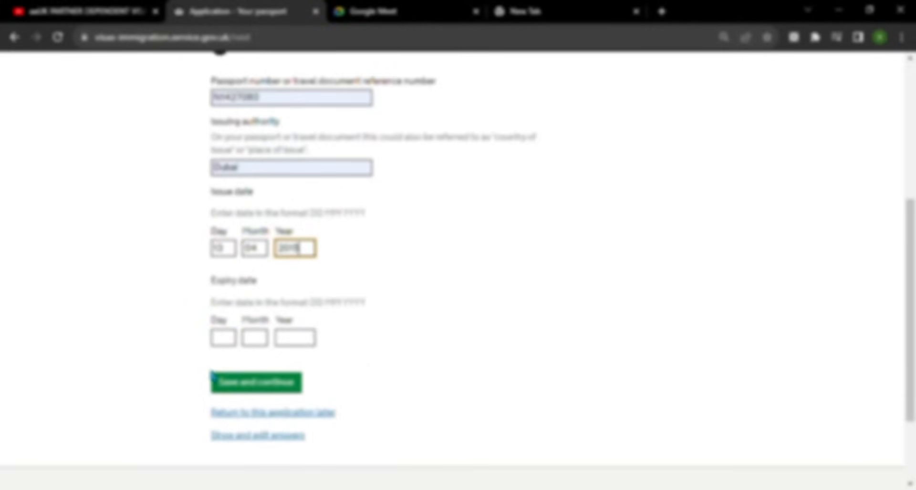
{"action": "left_click", "coordinate": [227, 340]}
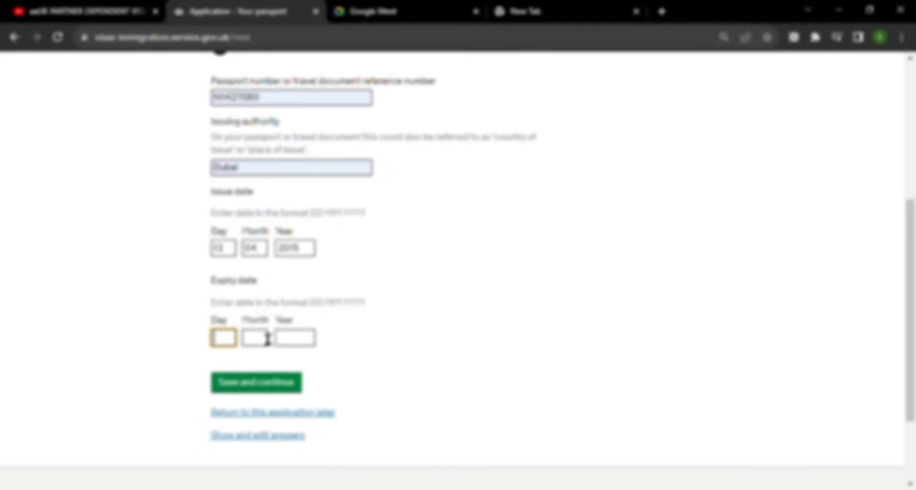
{"action": "type", "text": "13"}
{"action": "key", "text": "Tab"}
{"action": "type", "text": "03"}
{"action": "key", "text": "Tab"}
{"action": "type", "text": "202"}
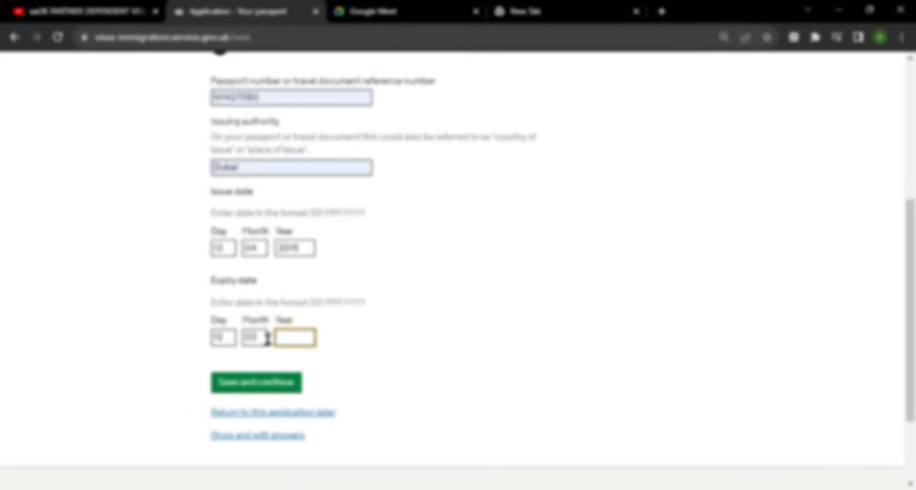
{"action": "type", "text": "5"}
{"action": "left_click", "coordinate": [257, 391]}
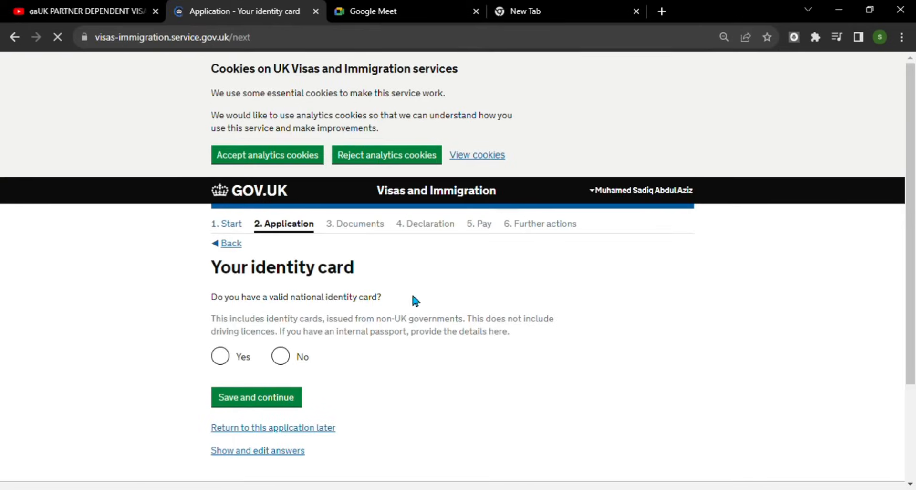
- Answer No to holding a valid national identity card, correcting an initial Yes, and save
{"action": "scroll", "coordinate": [404, 301], "scroll_direction": "down", "scroll_amount": 2}
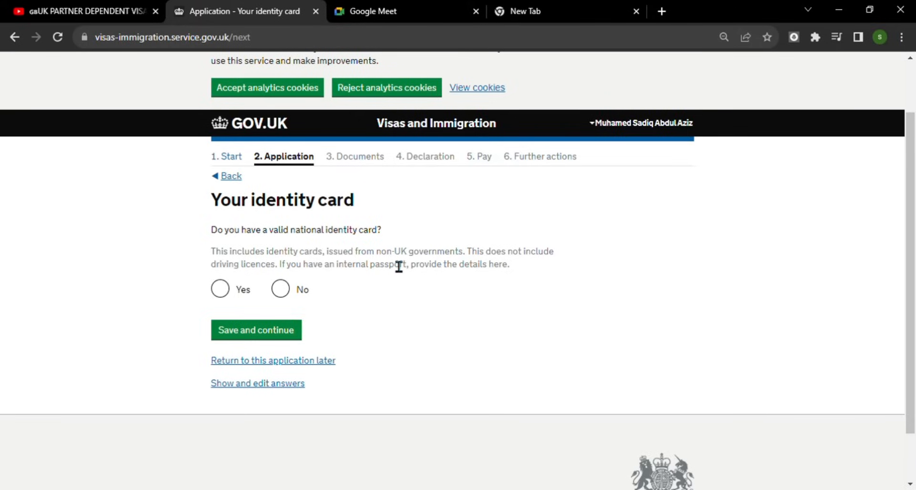
{"action": "left_click", "coordinate": [223, 294]}
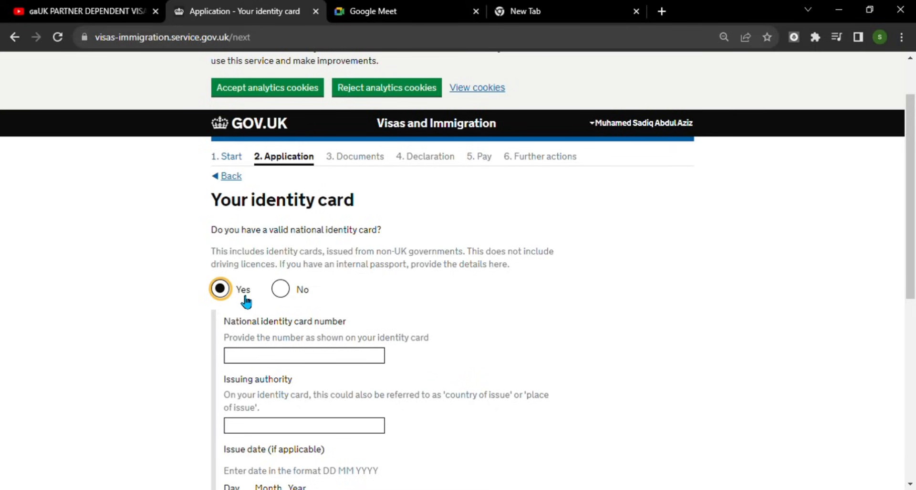
{"action": "left_click", "coordinate": [289, 292]}
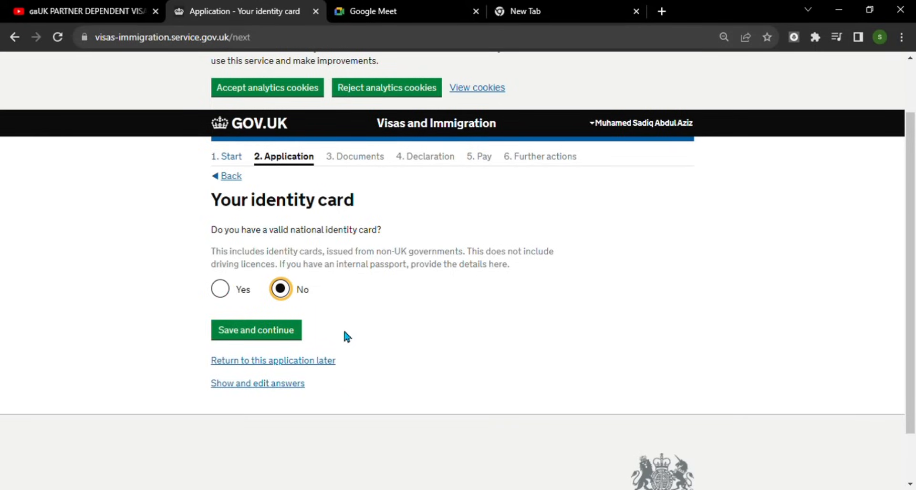
{"action": "left_click", "coordinate": [262, 328]}
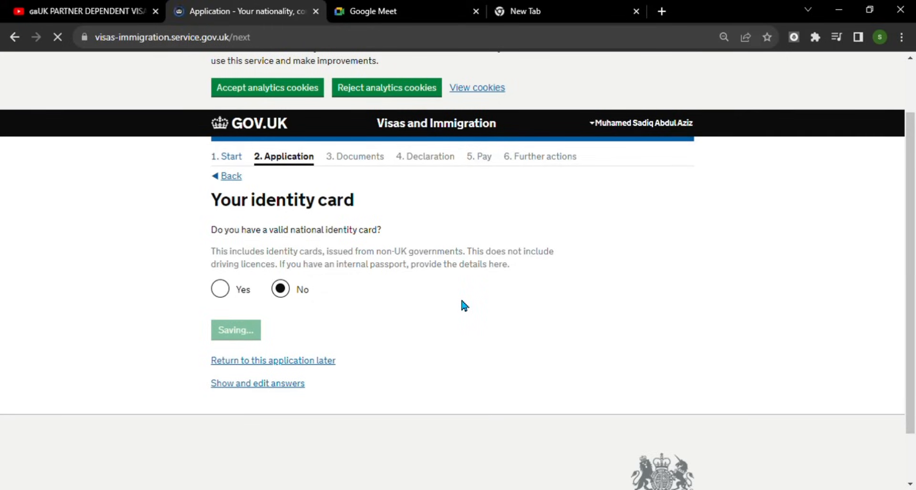
- Set both the country of nationality and the country of birth to India
{"action": "scroll", "coordinate": [462, 303], "scroll_direction": "down", "scroll_amount": 3}
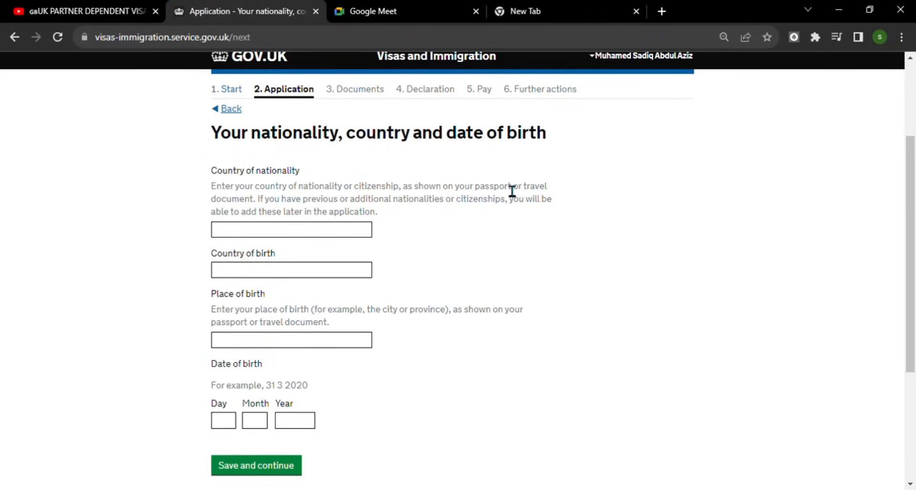
{"action": "left_click", "coordinate": [307, 236]}
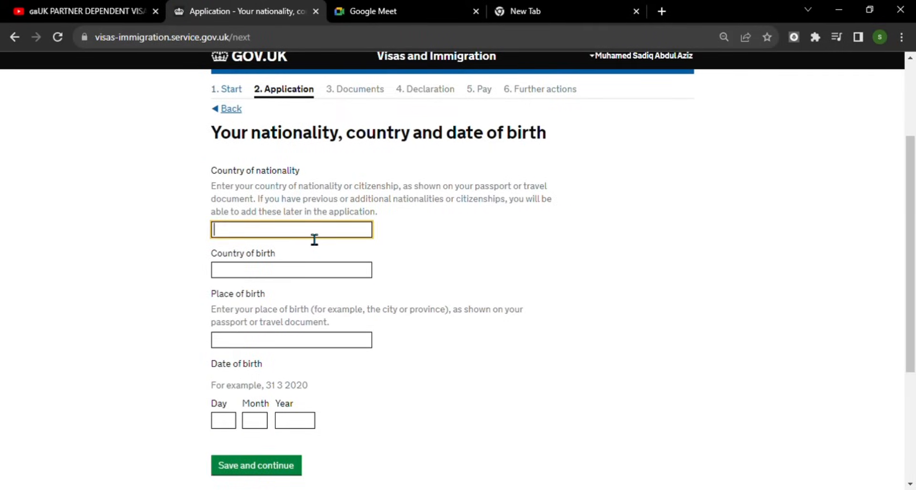
{"action": "type", "text": "India"}
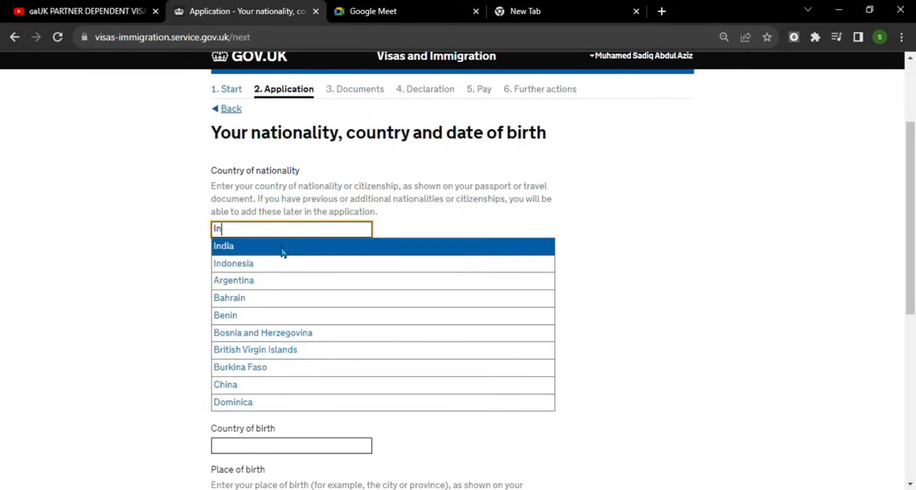
{"action": "left_click", "coordinate": [282, 246]}
{"action": "left_click", "coordinate": [312, 281]}
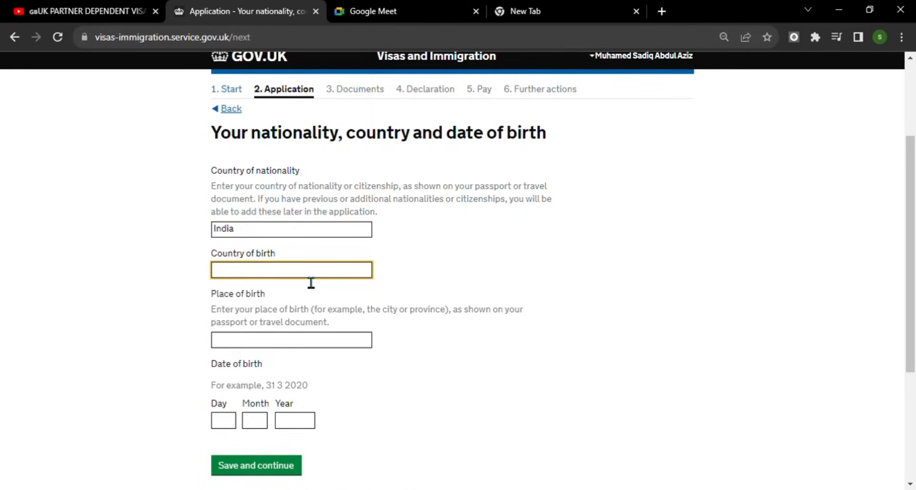
{"action": "left_click", "coordinate": [311, 282]}
{"action": "type", "text": "In"}
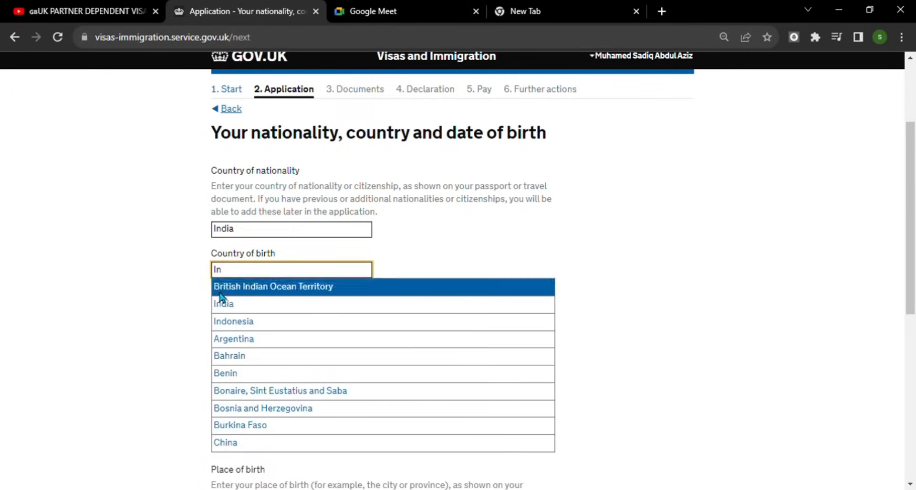
{"action": "left_click", "coordinate": [249, 305]}
{"action": "scroll", "coordinate": [399, 322], "scroll_direction": "down", "scroll_amount": 1}
{"action": "left_click", "coordinate": [276, 279]}
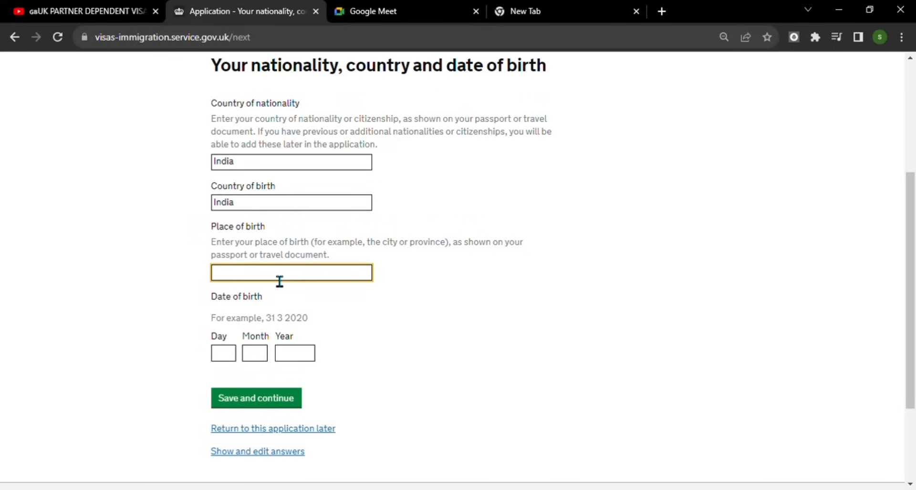
{"action": "left_click", "coordinate": [308, 303]}
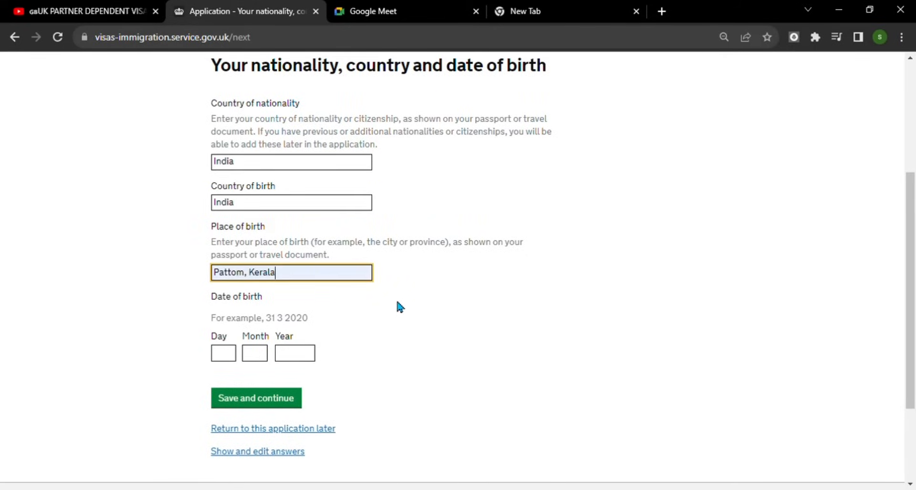
{"action": "scroll", "coordinate": [363, 303], "scroll_direction": "down", "scroll_amount": 2}
{"action": "left_click", "coordinate": [237, 231]}
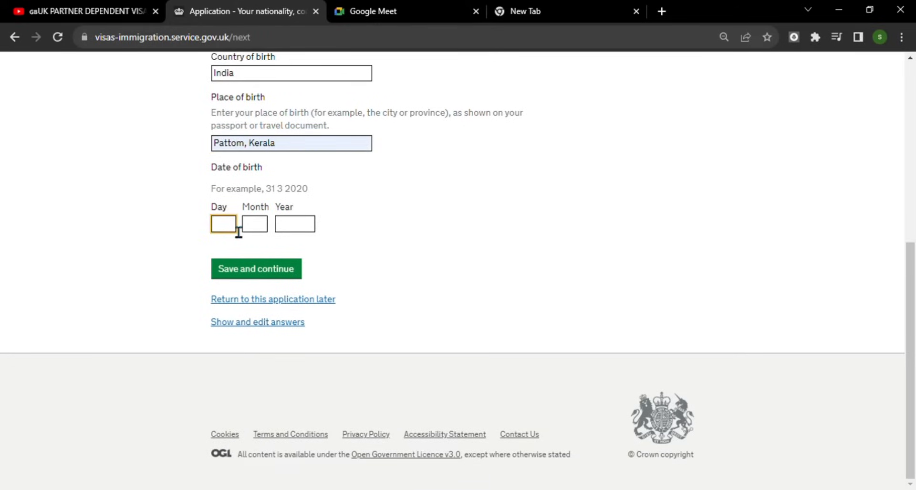
{"action": "type", "text": "30"}
{"action": "key", "text": "Tab"}
{"action": "type", "text": "05"}
{"action": "key", "text": "Tab"}
{"action": "type", "text": "1978"}
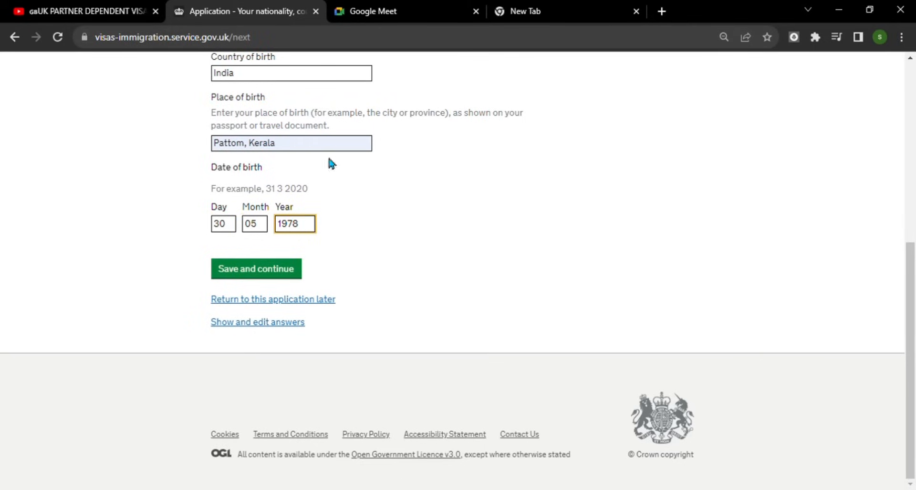
{"action": "left_click", "coordinate": [286, 276]}
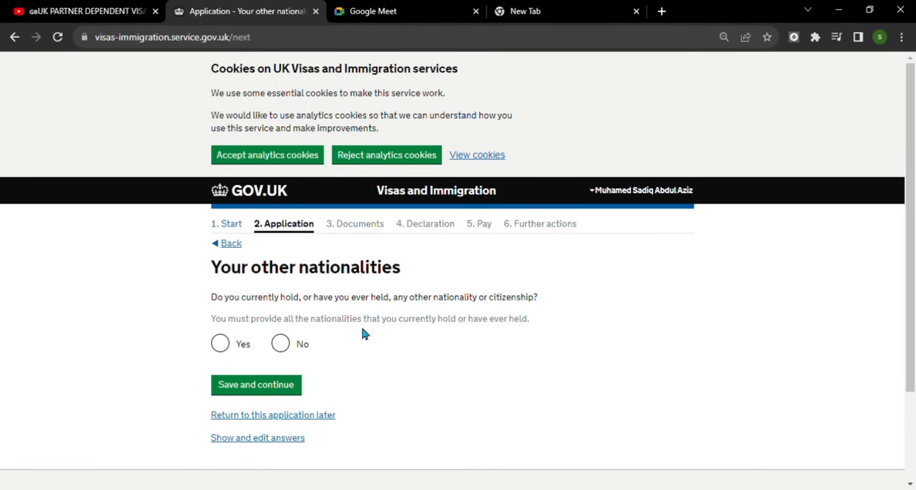
- Answer No to ever having held another nationality and save
{"action": "left_click", "coordinate": [280, 343]}
{"action": "left_click", "coordinate": [255, 385]}
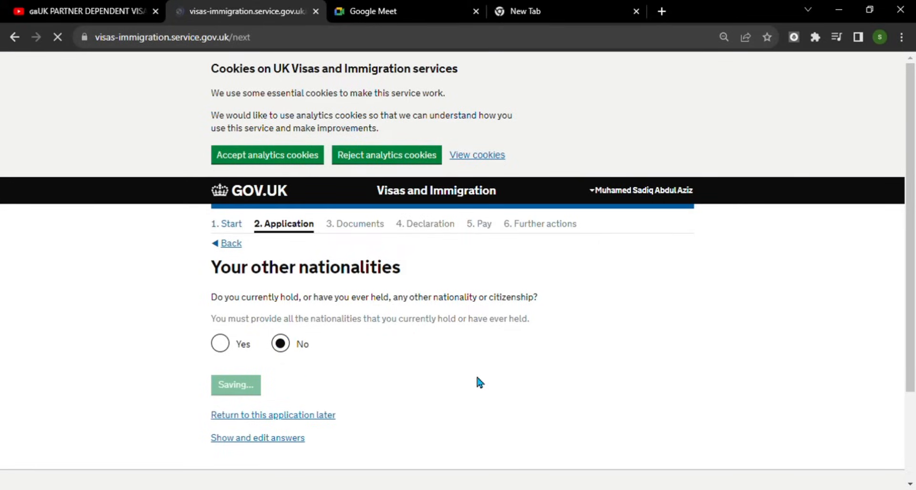
{"action": "scroll", "coordinate": [480, 382], "scroll_direction": "down", "scroll_amount": 1}
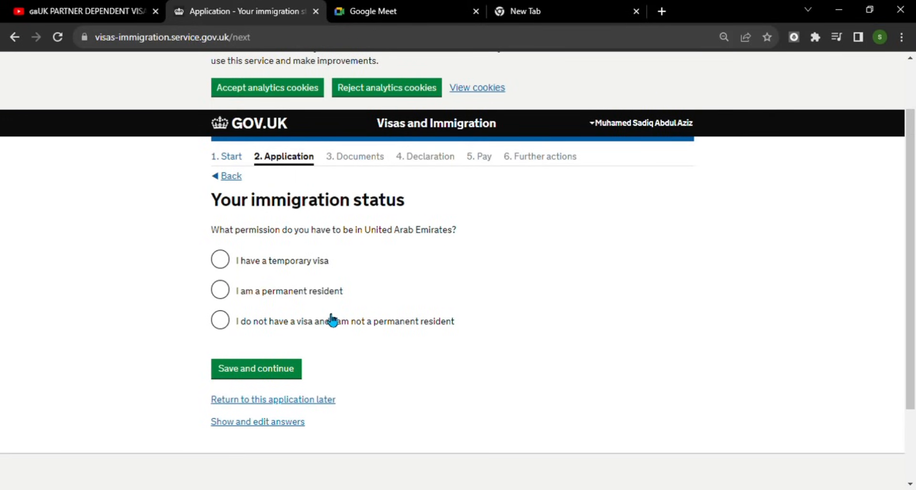
- Record a temporary United Arab Emirates visa valid until 20 01 2024 and save the status
{"action": "left_click", "coordinate": [224, 262]}
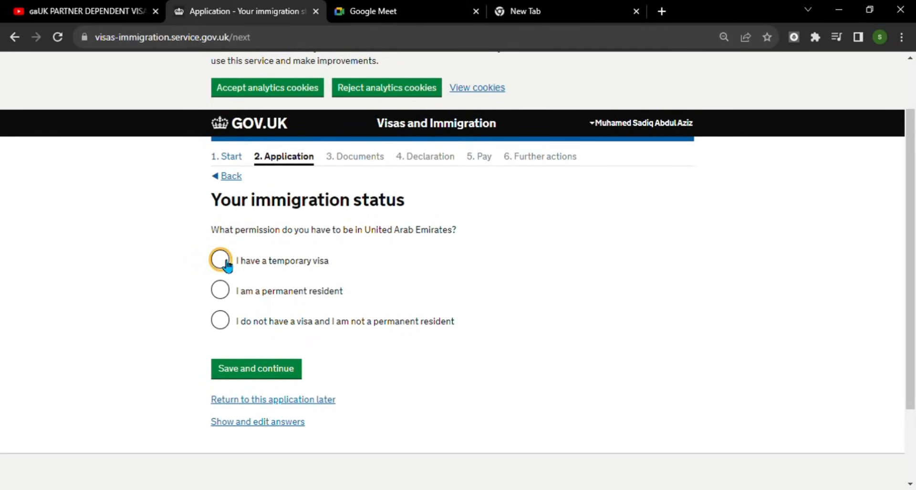
{"action": "scroll", "coordinate": [502, 294], "scroll_direction": "down", "scroll_amount": 1}
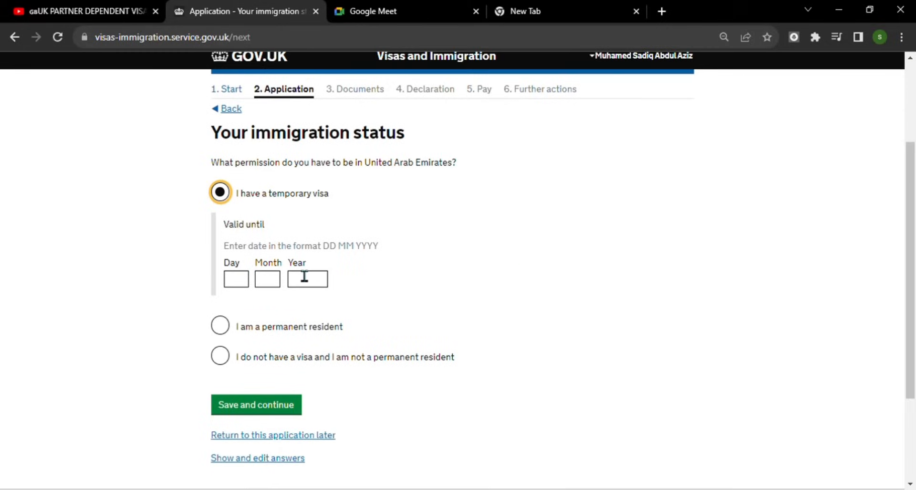
{"action": "left_click", "coordinate": [248, 286]}
{"action": "type", "text": "20"}
{"action": "key", "text": "Tab"}
{"action": "type", "text": "01"}
{"action": "key", "text": "Tab"}
{"action": "type", "text": "2024"}
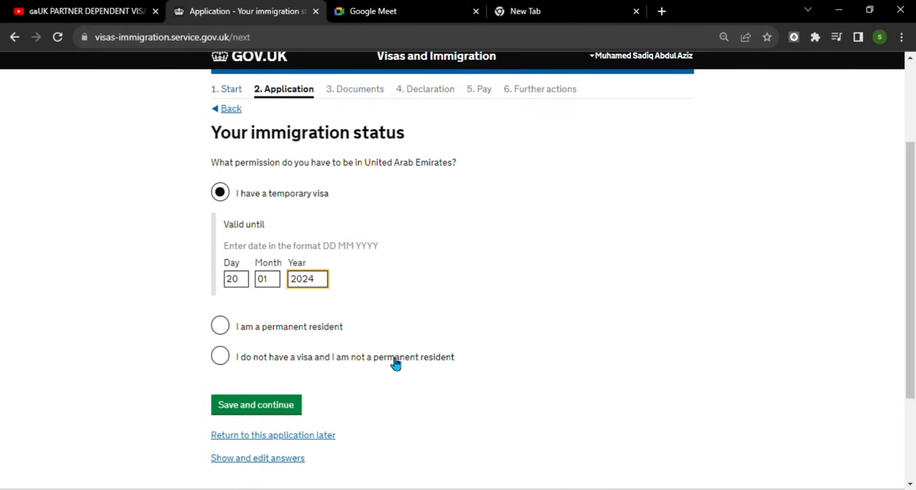
{"action": "scroll", "coordinate": [394, 363], "scroll_direction": "down", "scroll_amount": 1}
{"action": "key", "text": "Return"}
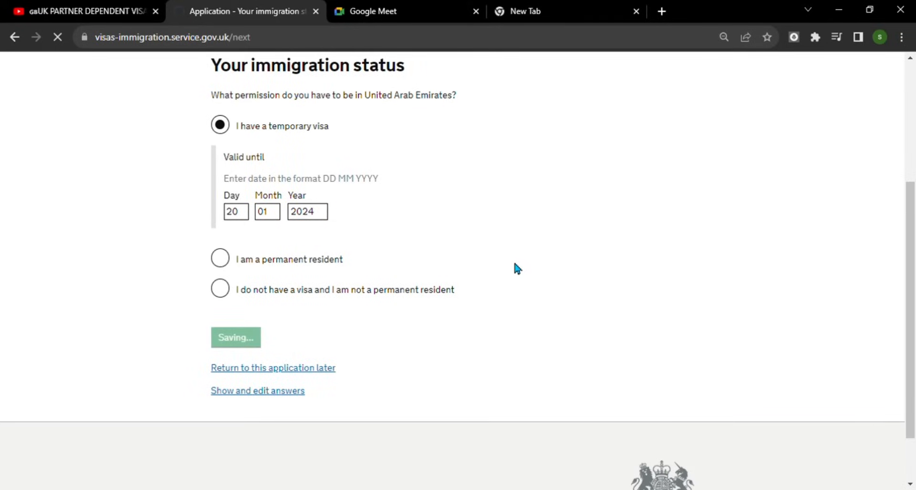
{"action": "scroll", "coordinate": [487, 270], "scroll_direction": "down", "scroll_amount": 3}
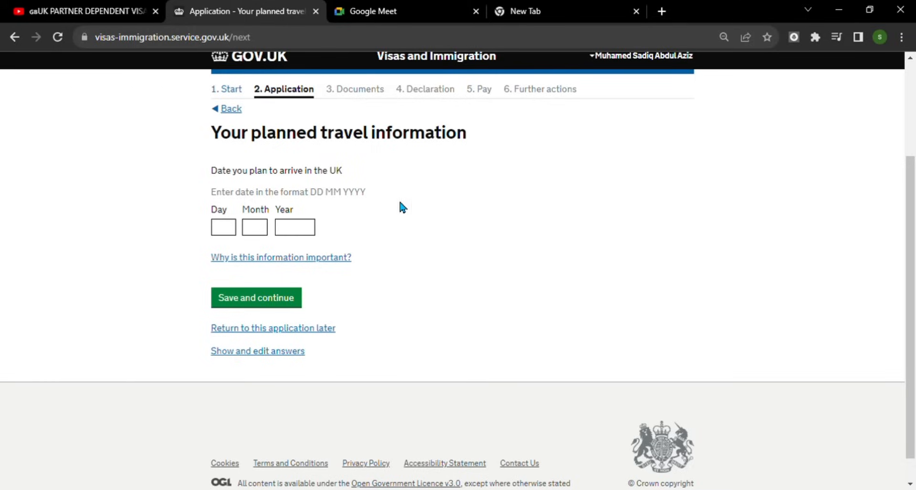
- Enter planned UK arrival date 24 12 2023, check the explanation, and save
{"action": "left_click", "coordinate": [234, 233]}
{"action": "type", "text": "24"}
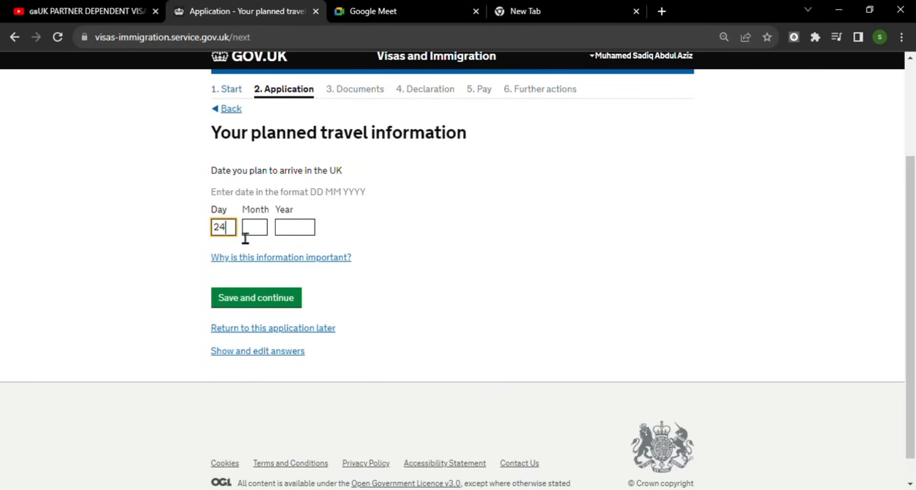
{"action": "key", "text": "Tab"}
{"action": "type", "text": "12"}
{"action": "key", "text": "Tab"}
{"action": "type", "text": "2023"}
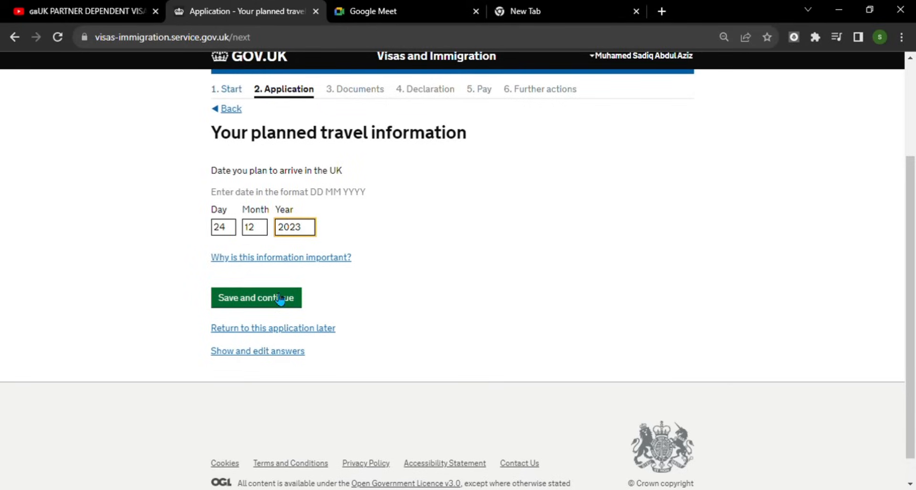
{"action": "left_click", "coordinate": [295, 260]}
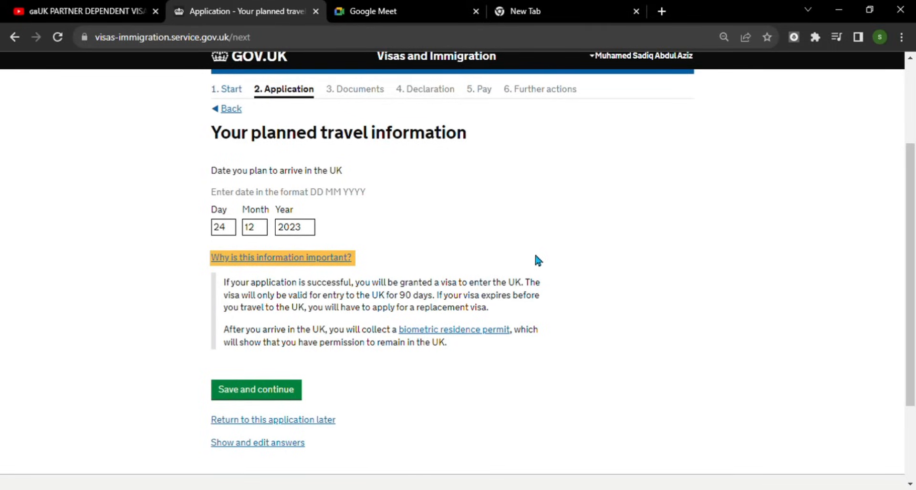
{"action": "left_click", "coordinate": [311, 258]}
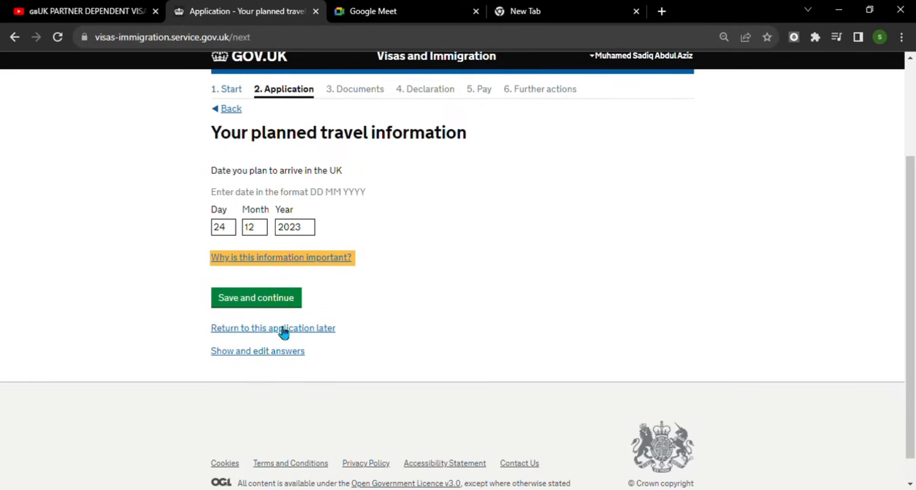
{"action": "left_click", "coordinate": [258, 299]}
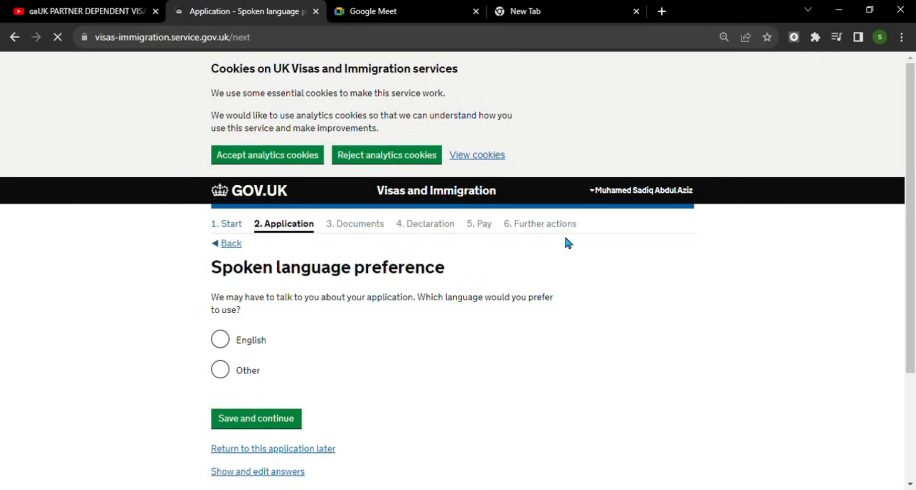
- Select English as the preferred spoken language and save
{"action": "scroll", "coordinate": [463, 224], "scroll_direction": "down", "scroll_amount": 2}
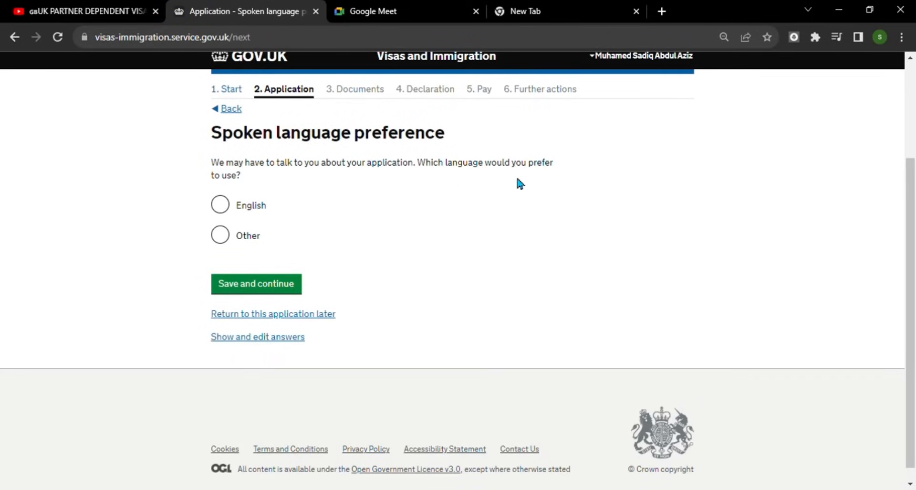
{"action": "left_click", "coordinate": [225, 208]}
{"action": "left_click", "coordinate": [269, 295]}
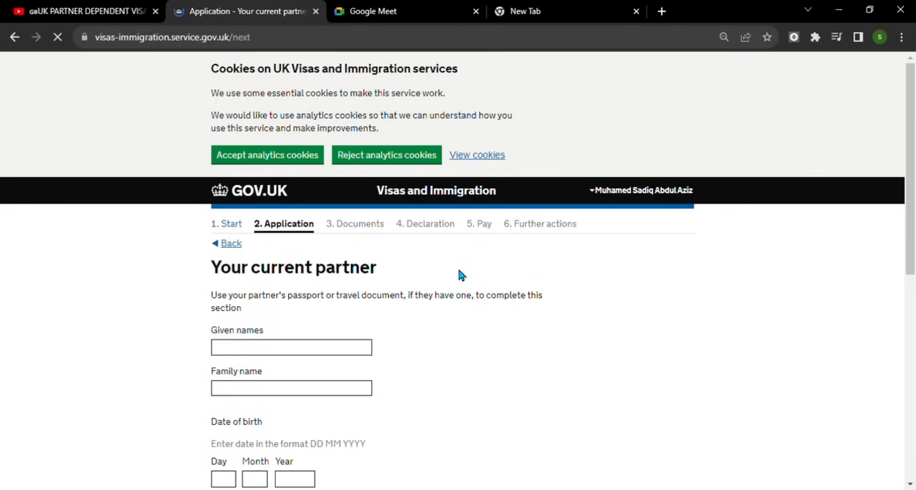
{"action": "scroll", "coordinate": [458, 270], "scroll_direction": "down", "scroll_amount": 2}
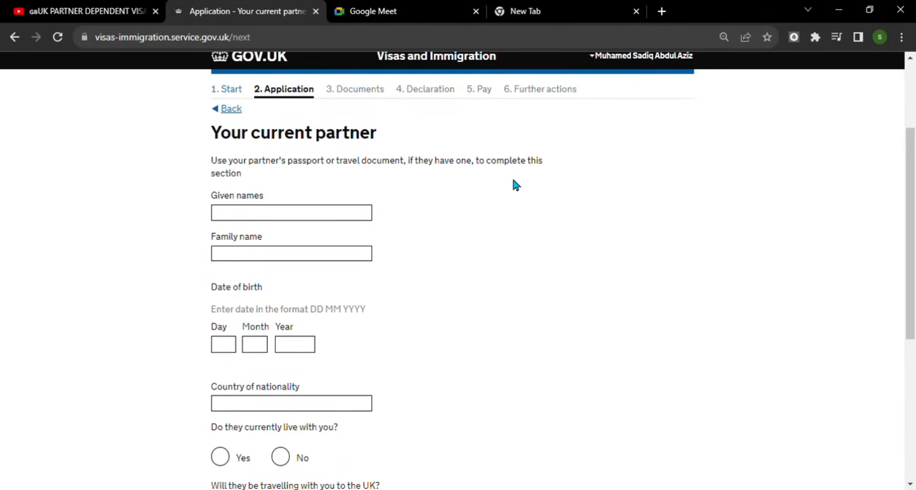
{"action": "left_click", "coordinate": [294, 220]}
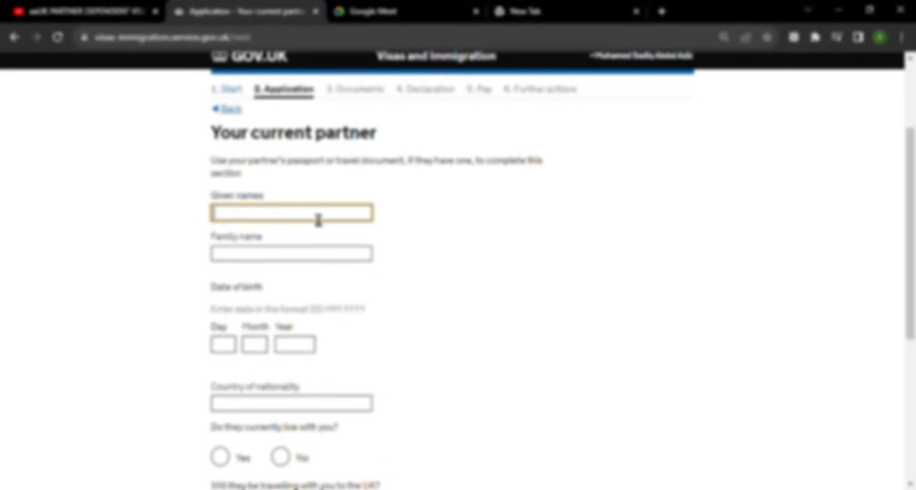
{"action": "left_click", "coordinate": [296, 220]}
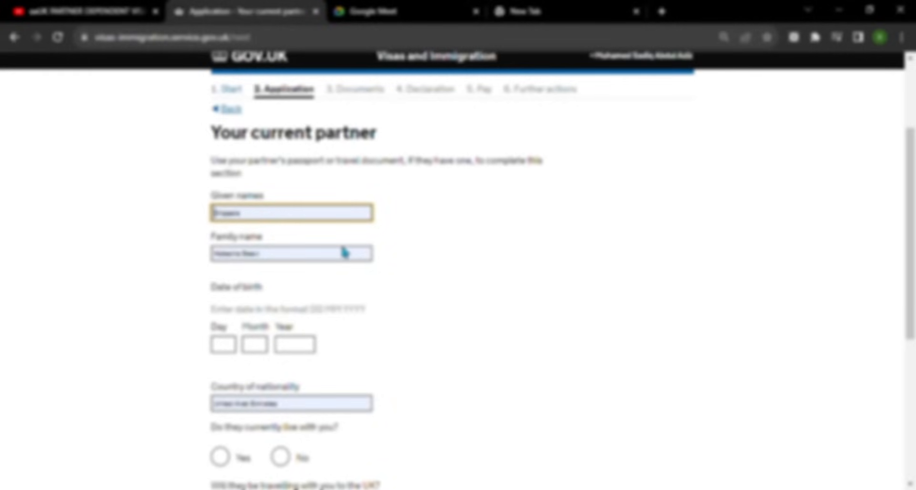
{"action": "left_click", "coordinate": [342, 251]}
{"action": "left_click", "coordinate": [229, 346]}
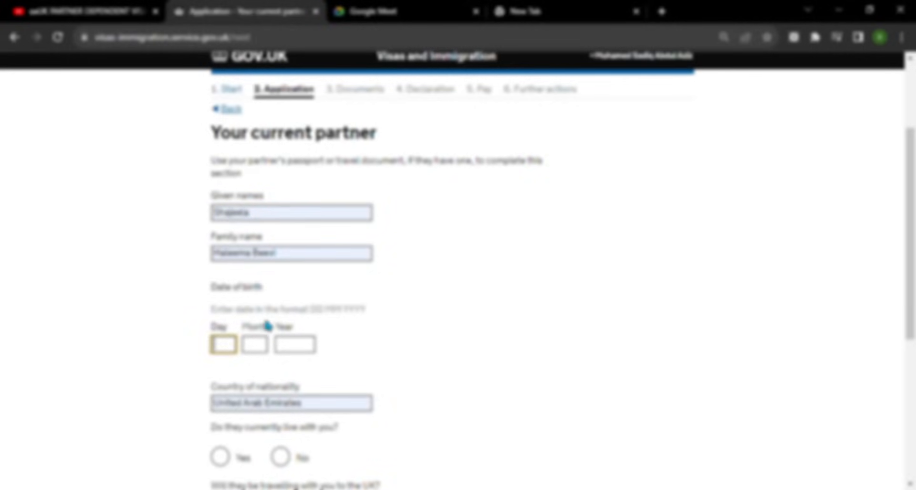
{"action": "type", "text": "10"}
{"action": "key", "text": "Tab"}
{"action": "type", "text": "07"}
{"action": "key", "text": "Tab"}
{"action": "type", "text": "1987"}
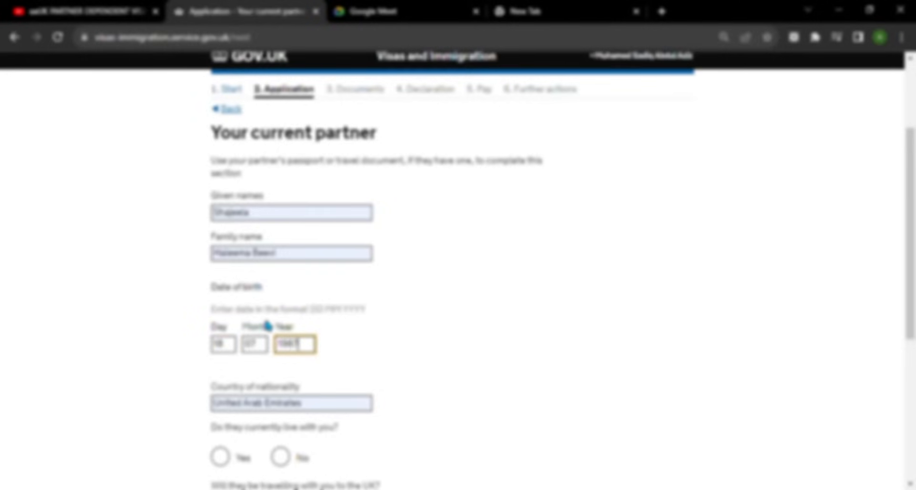
- Change the partner's nationality to India and answer No to living together
{"action": "scroll", "coordinate": [407, 327], "scroll_direction": "down", "scroll_amount": 2}
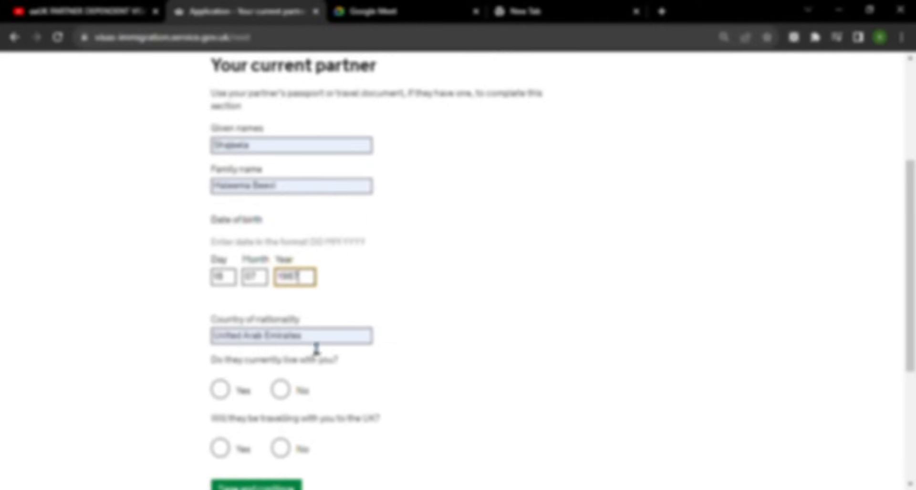
{"action": "left_click_drag", "start_coordinate": [324, 339], "coordinate": [161, 321]}
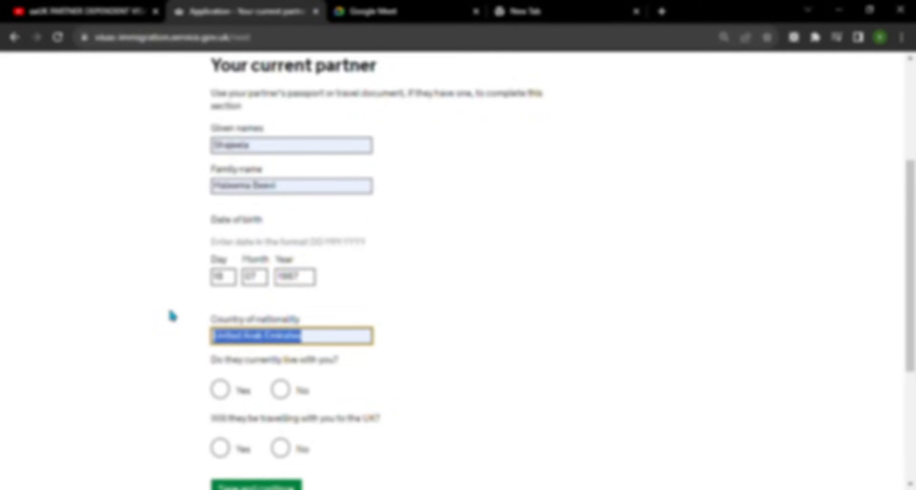
{"action": "type", "text": "India"}
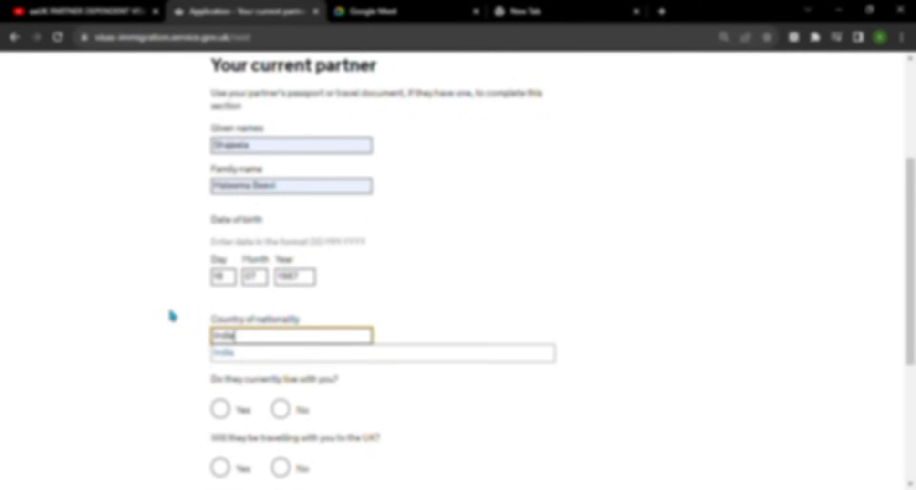
{"action": "left_click", "coordinate": [382, 353]}
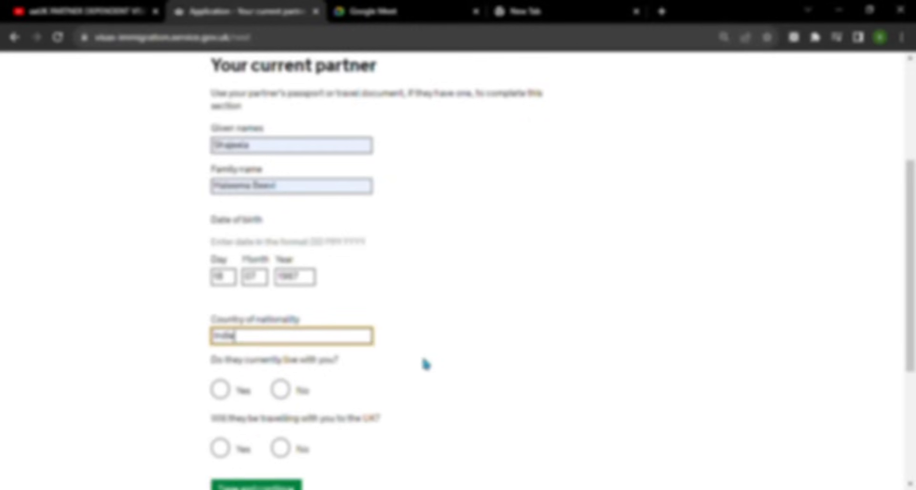
{"action": "scroll", "coordinate": [423, 365], "scroll_direction": "down", "scroll_amount": 2}
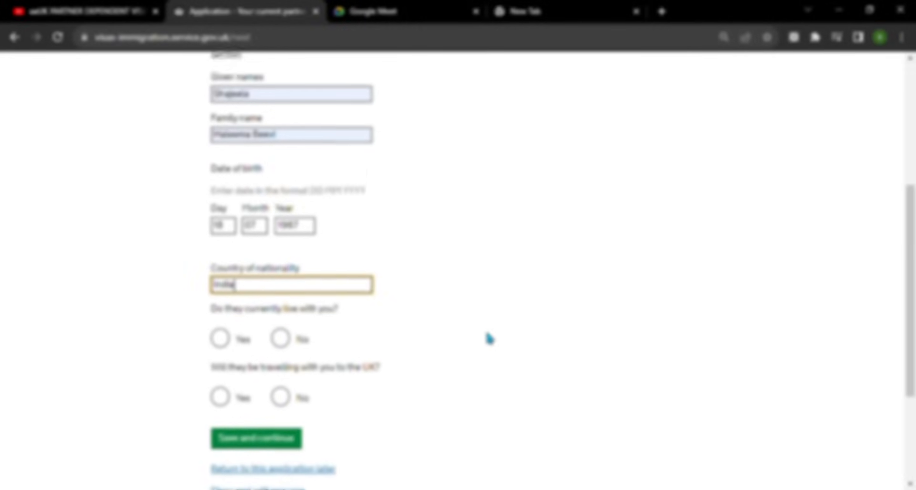
{"action": "scroll", "coordinate": [487, 338], "scroll_direction": "up", "scroll_amount": 4}
{"action": "scroll", "coordinate": [492, 328], "scroll_direction": "down", "scroll_amount": 1}
{"action": "scroll", "coordinate": [493, 329], "scroll_direction": "down", "scroll_amount": 2}
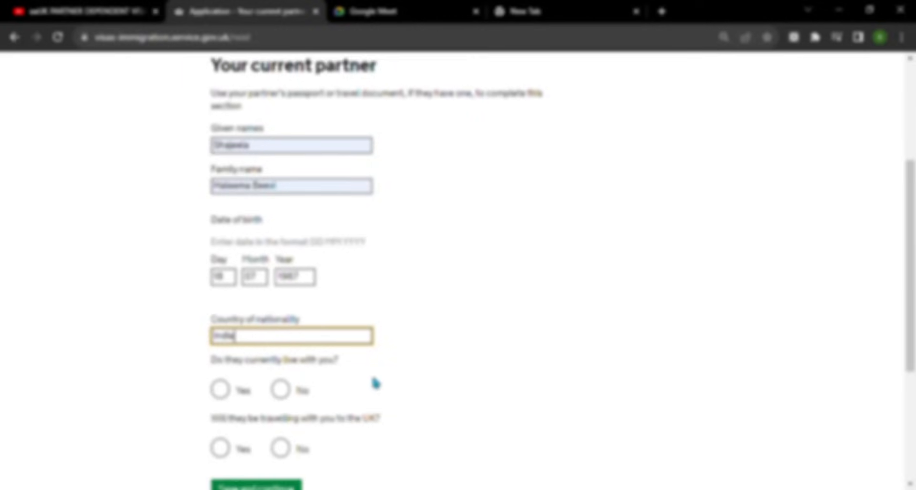
{"action": "left_click", "coordinate": [281, 390]}
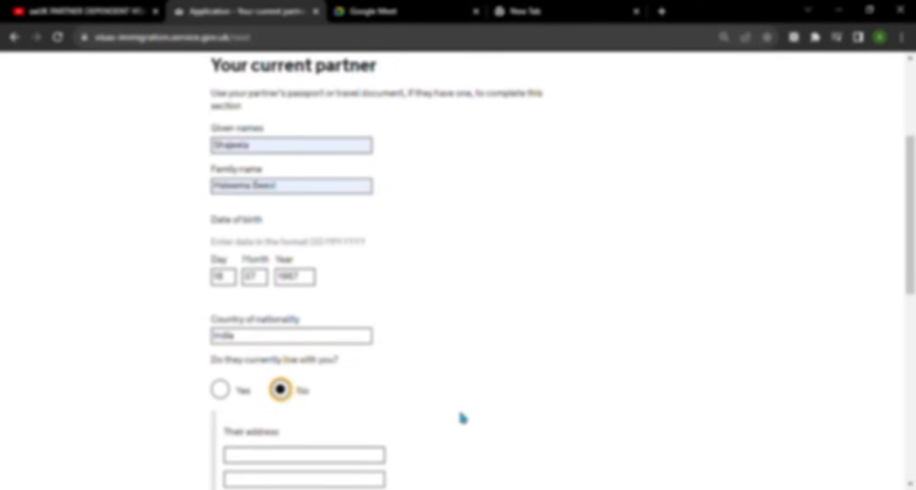
- Autofill the partner's address and set its country to United Kingdom of Great Britain and Northern Ireland
{"action": "scroll", "coordinate": [461, 387], "scroll_direction": "down", "scroll_amount": 2}
{"action": "scroll", "coordinate": [301, 399], "scroll_direction": "down", "scroll_amount": 1}
{"action": "scroll", "coordinate": [301, 399], "scroll_direction": "down", "scroll_amount": 1}
{"action": "left_click", "coordinate": [306, 328]}
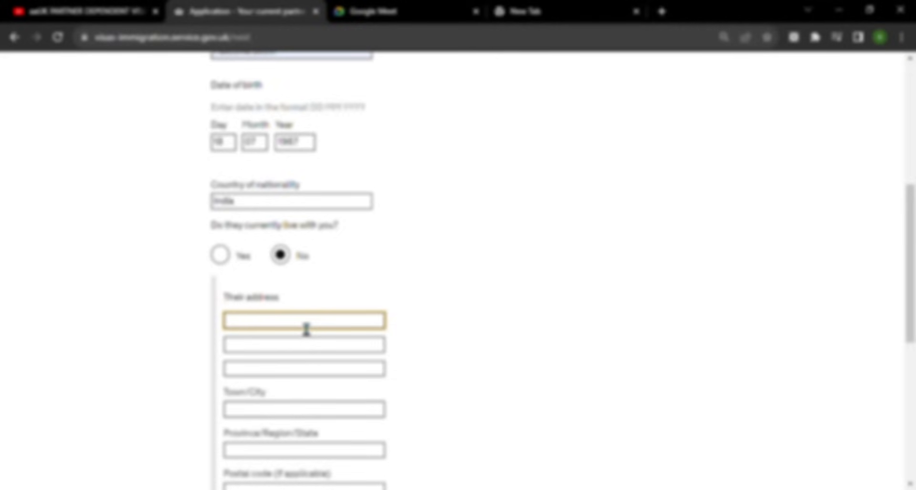
{"action": "left_click", "coordinate": [376, 172]}
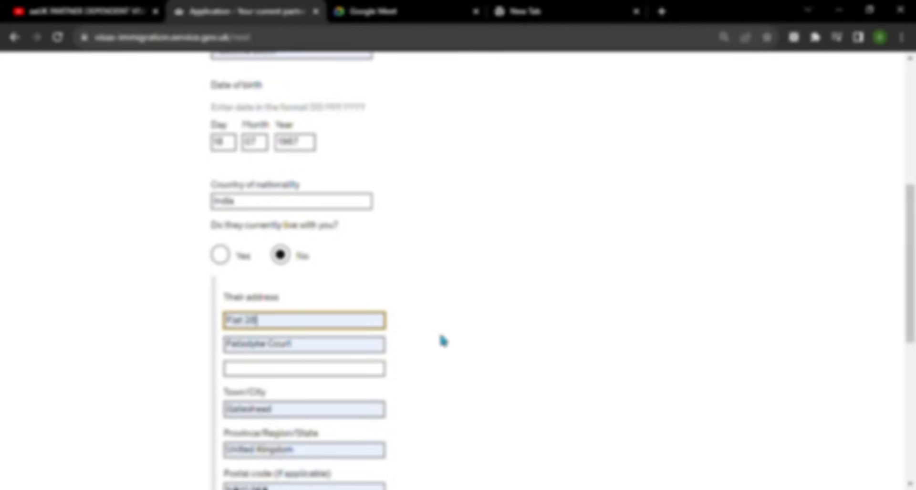
{"action": "scroll", "coordinate": [444, 343], "scroll_direction": "down", "scroll_amount": 1}
{"action": "scroll", "coordinate": [442, 342], "scroll_direction": "down", "scroll_amount": 2}
{"action": "left_click", "coordinate": [293, 334]}
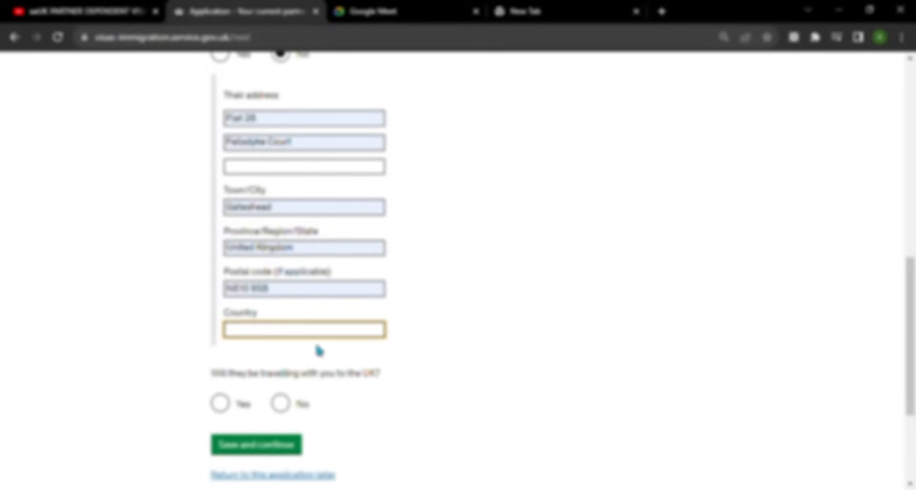
{"action": "type", "text": "United"}
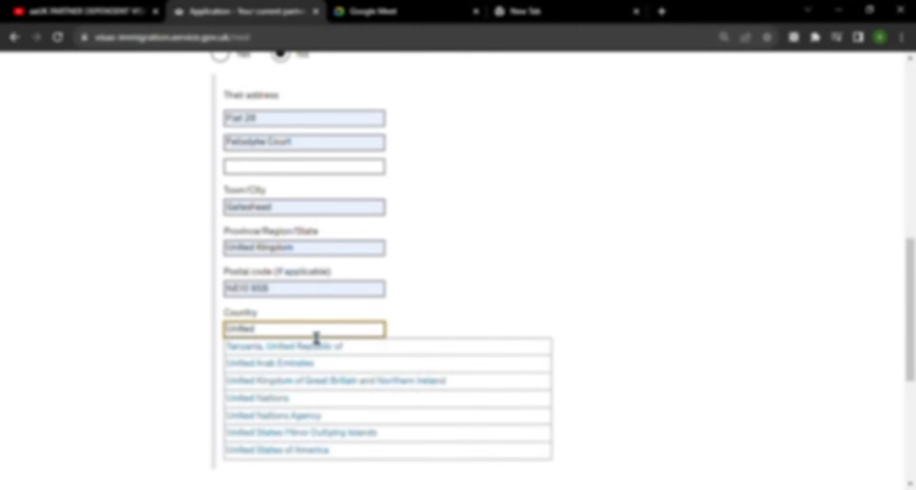
{"action": "type", "text": " Kin"}
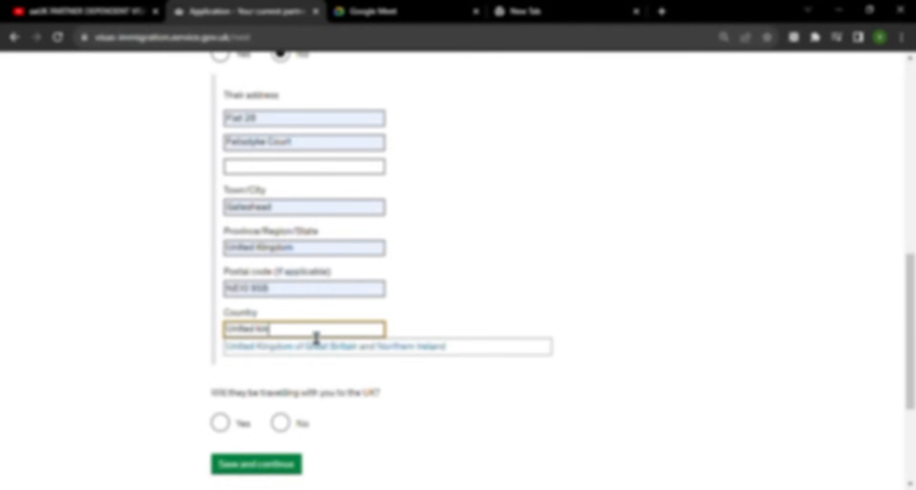
{"action": "left_click", "coordinate": [292, 347]}
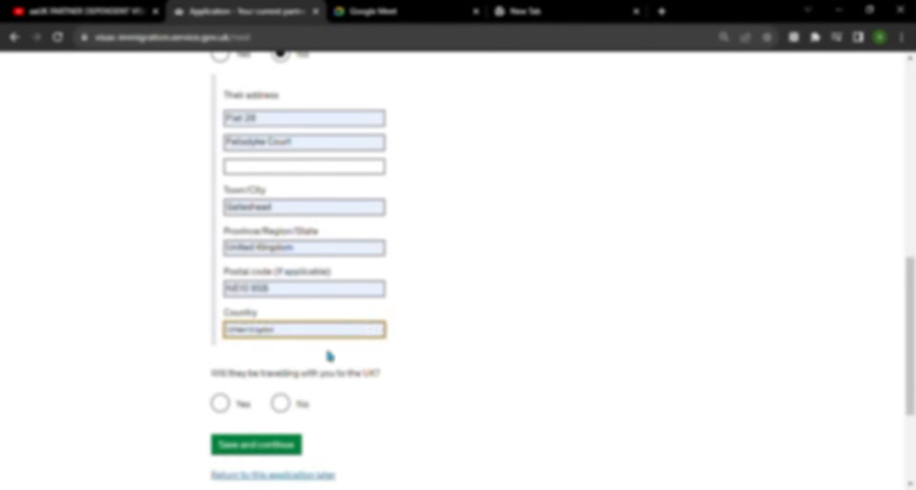
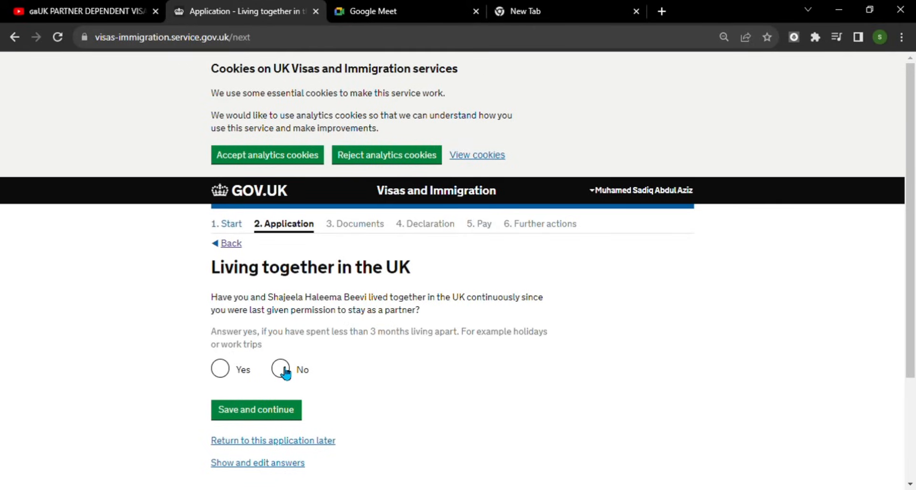
- Answer No to living together continuously in the UK and begin the 'where you both lived' answer
{"action": "left_click", "coordinate": [285, 371]}
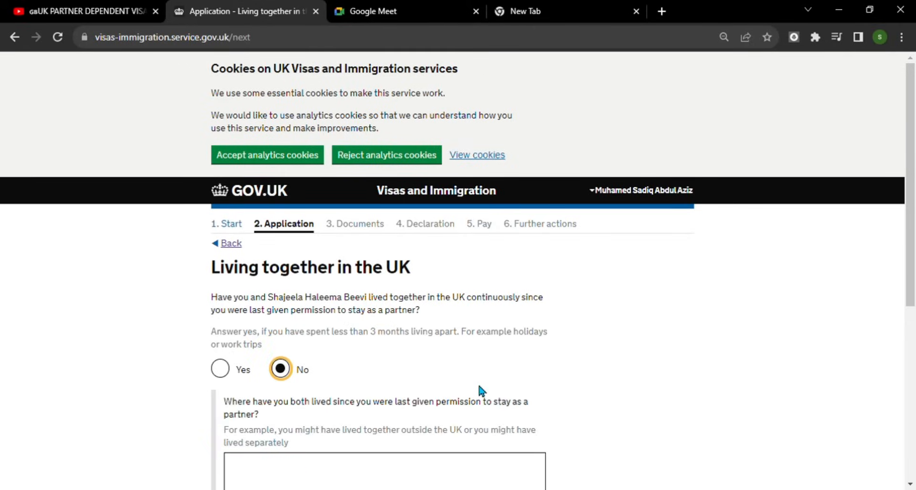
{"action": "scroll", "coordinate": [489, 385], "scroll_direction": "down", "scroll_amount": 2}
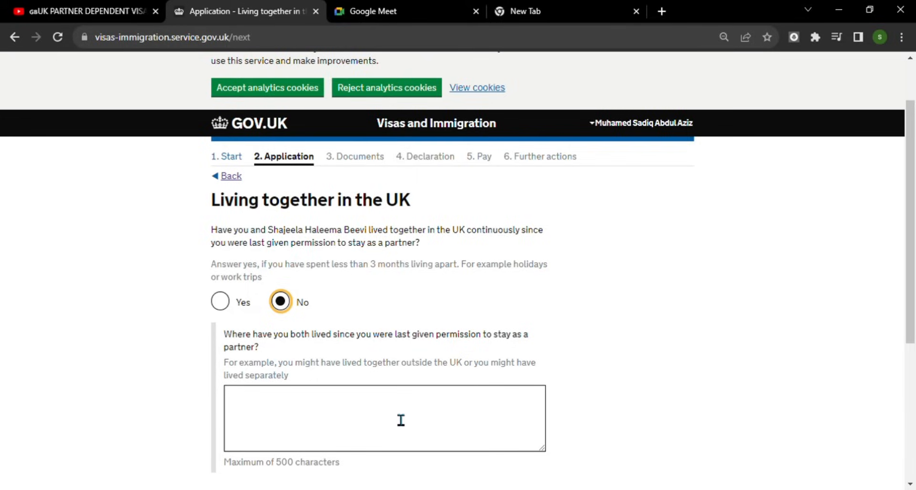
{"action": "left_click", "coordinate": [360, 417]}
- Answer Yes to someone being financially dependent on you and save the answer
{"action": "scroll", "coordinate": [466, 420], "scroll_direction": "down", "scroll_amount": 3}
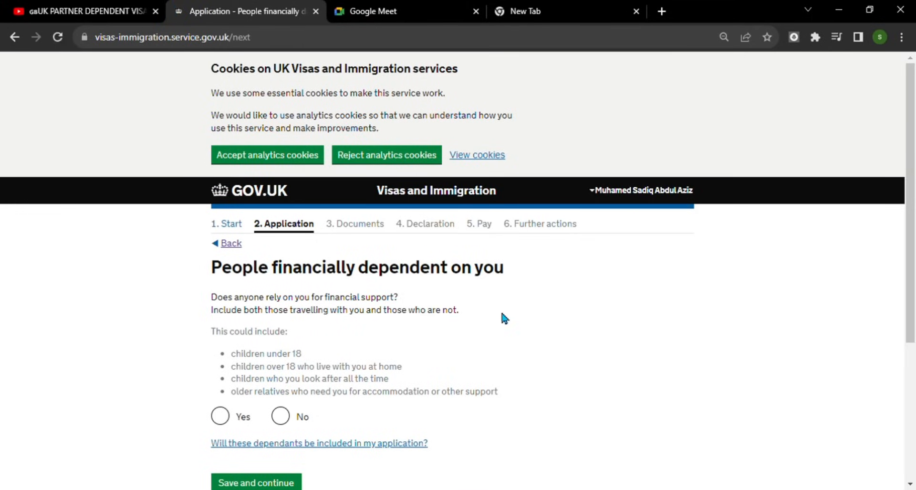
{"action": "scroll", "coordinate": [507, 315], "scroll_direction": "down", "scroll_amount": 3}
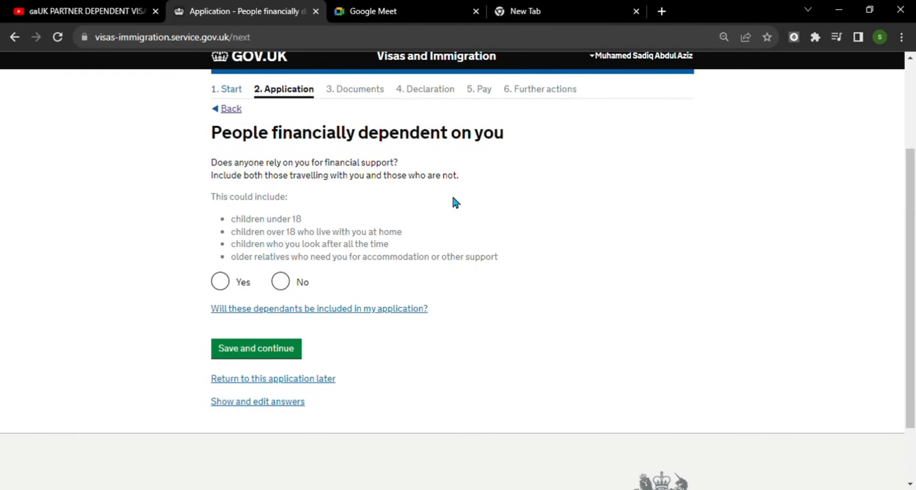
{"action": "left_click", "coordinate": [231, 287]}
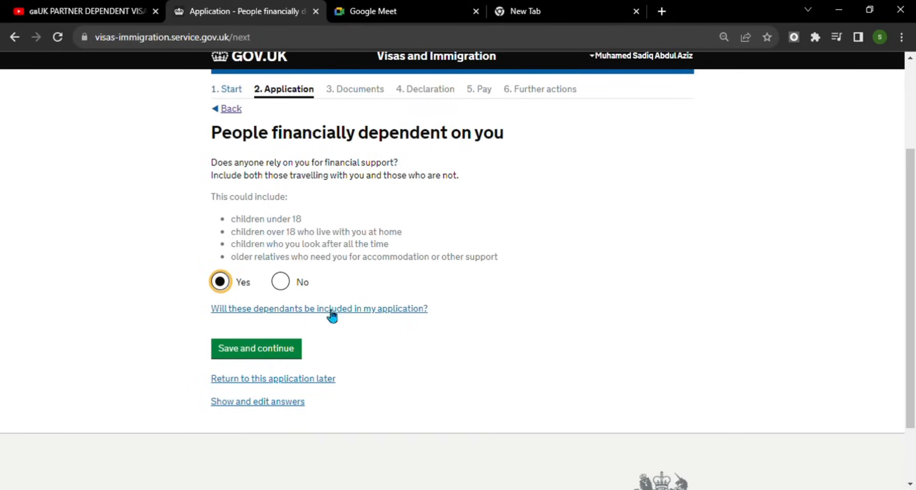
{"action": "left_click", "coordinate": [282, 353]}
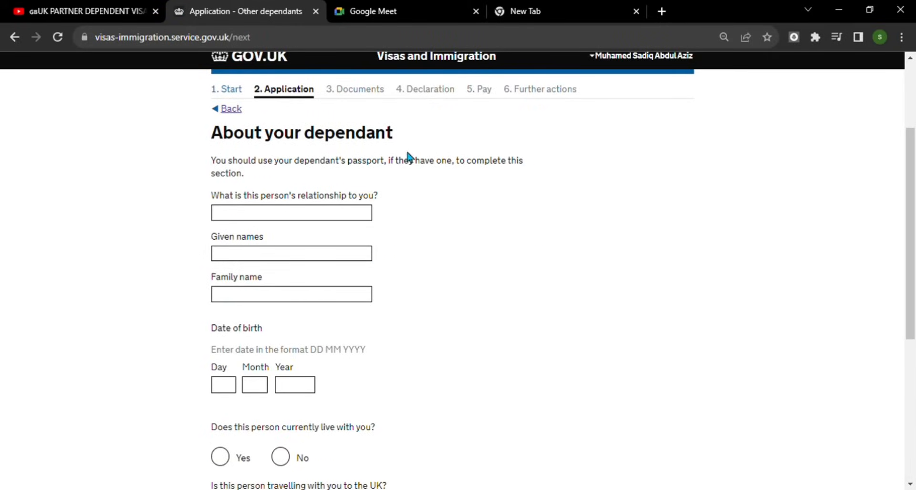
- Set the dependant's relationship to Son, enter their given and family names, and birth date 02 08 2009
{"action": "left_click", "coordinate": [361, 221]}
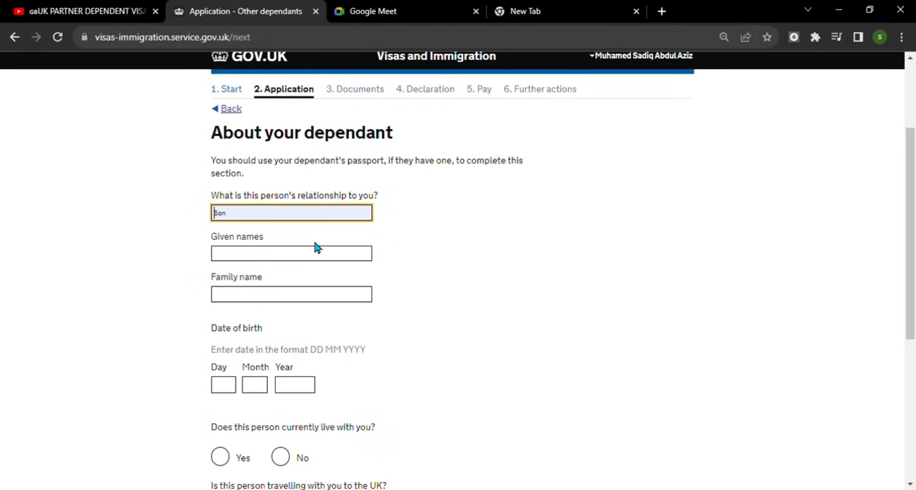
{"action": "left_click", "coordinate": [257, 260]}
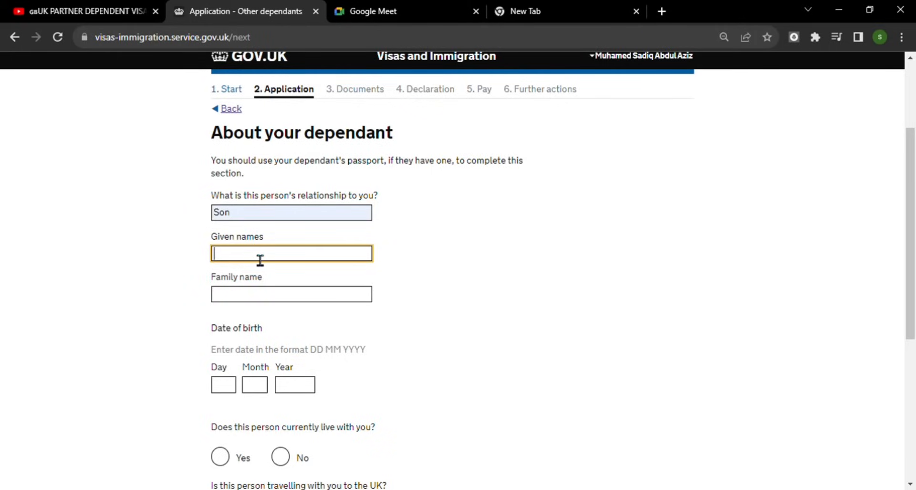
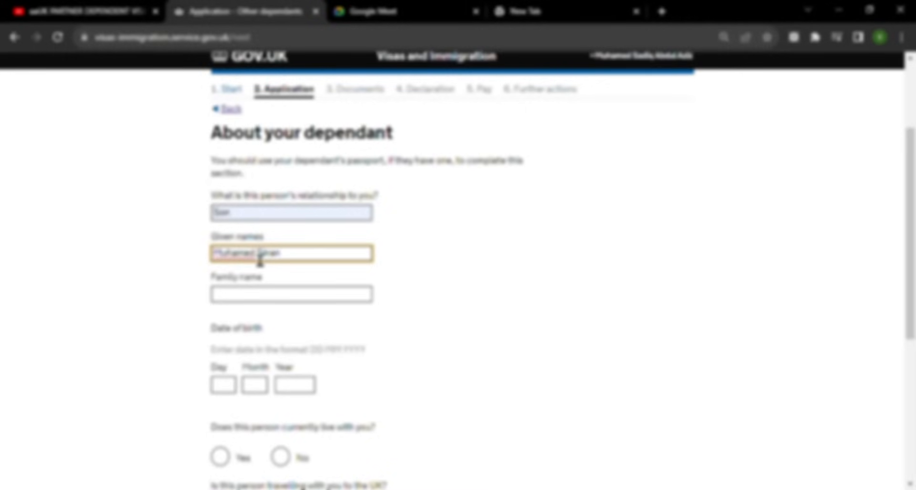
{"action": "left_click", "coordinate": [241, 294]}
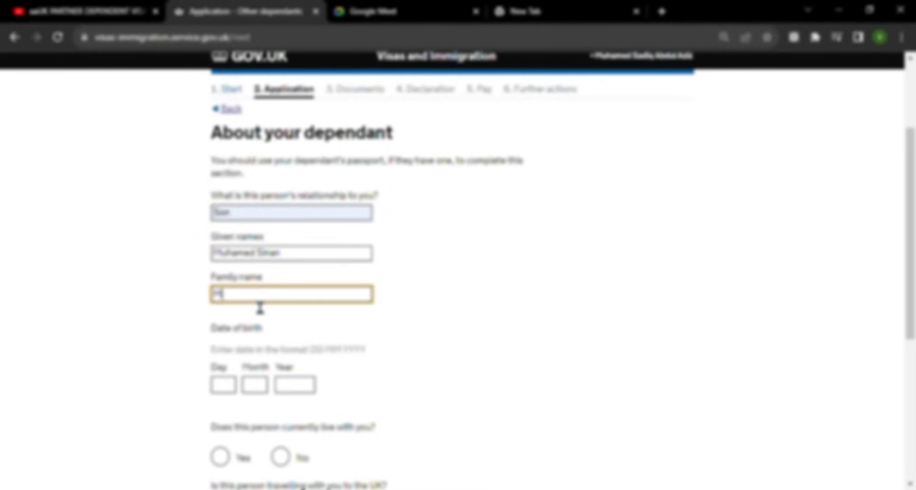
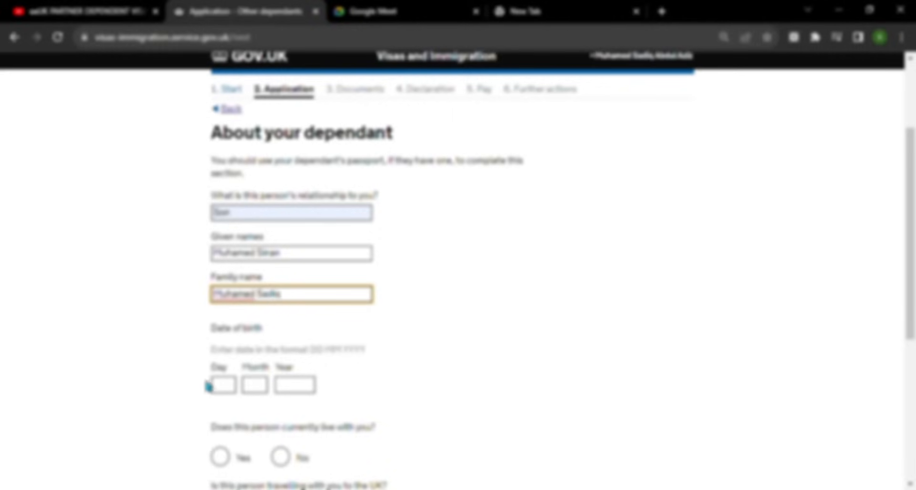
{"action": "left_click", "coordinate": [233, 386]}
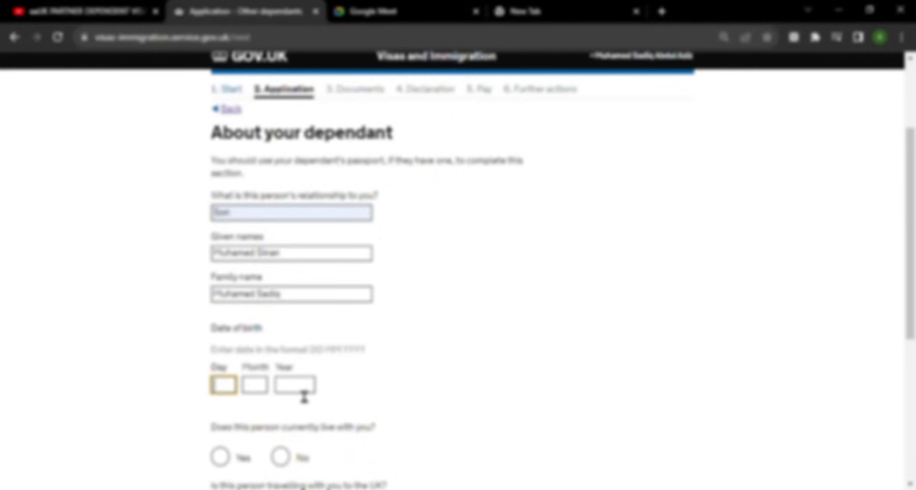
{"action": "type", "text": "02"}
{"action": "key", "text": "Tab"}
{"action": "type", "text": "08"}
{"action": "key", "text": "Tab"}
{"action": "type", "text": "2009"}
- Answer Yes to living and travelling with you, choose India, enter the passport number, and save
{"action": "scroll", "coordinate": [258, 466], "scroll_direction": "down", "scroll_amount": 4}
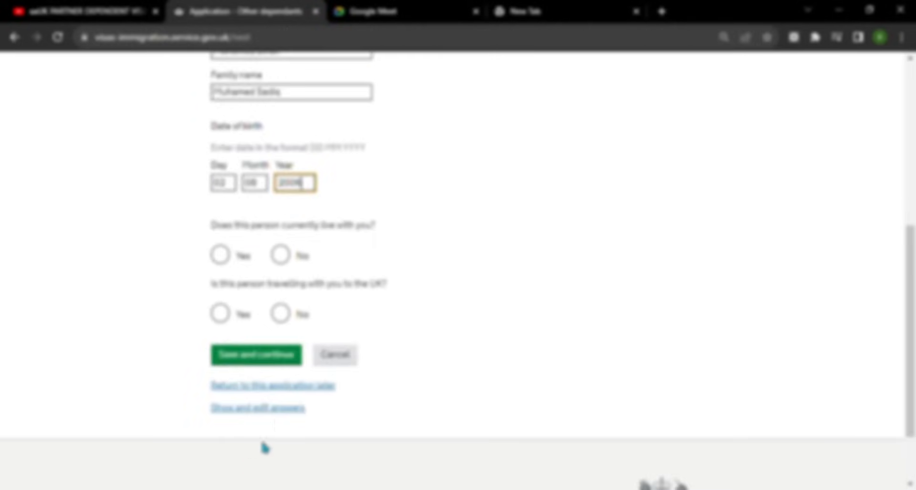
{"action": "left_click", "coordinate": [225, 258]}
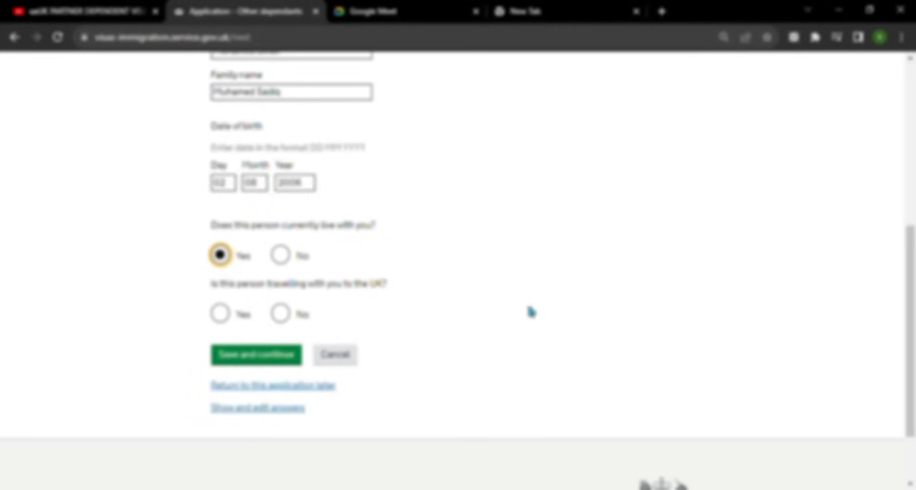
{"action": "left_click", "coordinate": [227, 318]}
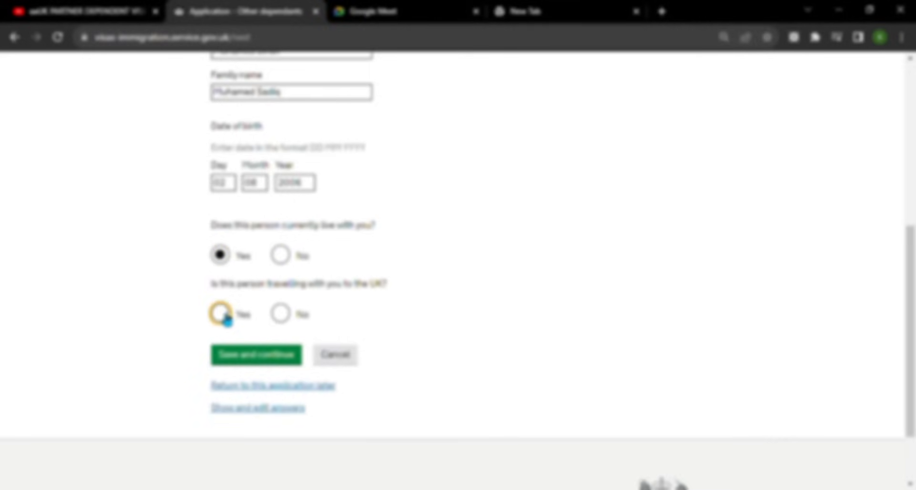
{"action": "left_click", "coordinate": [343, 364]}
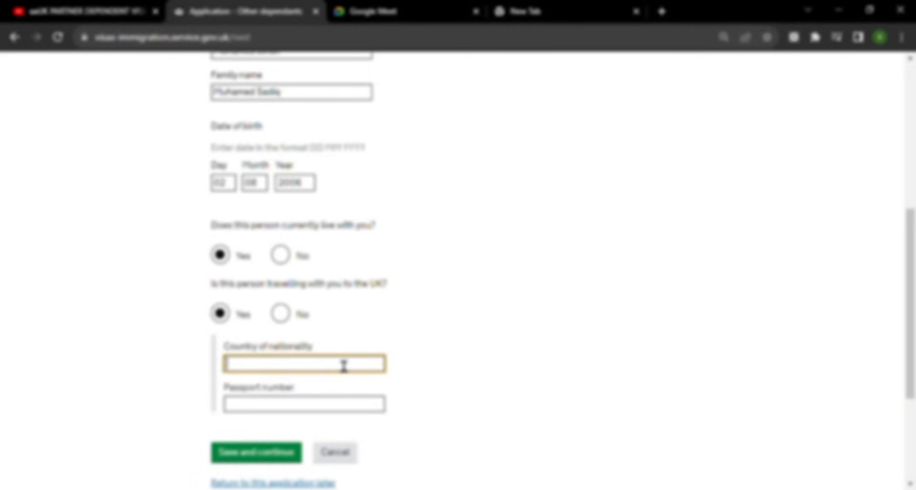
{"action": "type", "text": "in"}
{"action": "left_click", "coordinate": [301, 380]}
{"action": "scroll", "coordinate": [580, 241], "scroll_direction": "down", "scroll_amount": 3}
{"action": "left_click", "coordinate": [310, 272]}
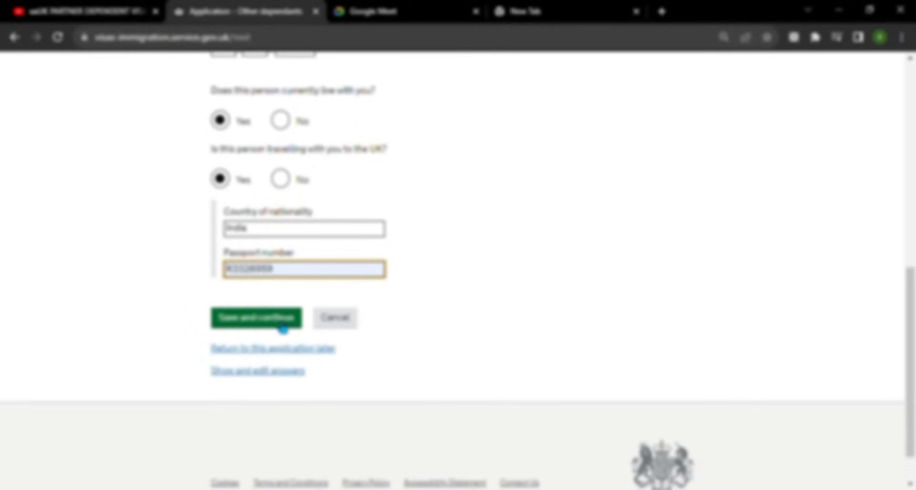
{"action": "left_click", "coordinate": [283, 328]}
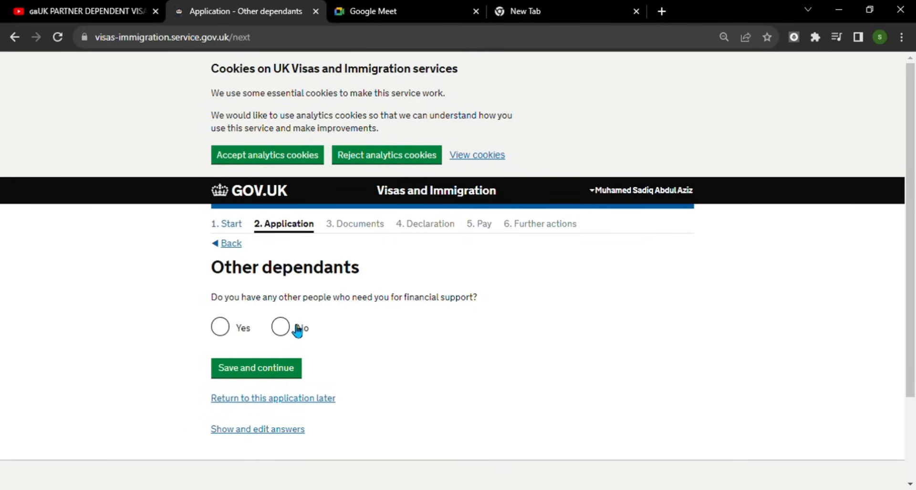
- Answer Yes to having other financial dependants and save
{"action": "left_click", "coordinate": [220, 330]}
{"action": "scroll", "coordinate": [450, 332], "scroll_direction": "down", "scroll_amount": 2}
{"action": "left_click", "coordinate": [267, 268]}
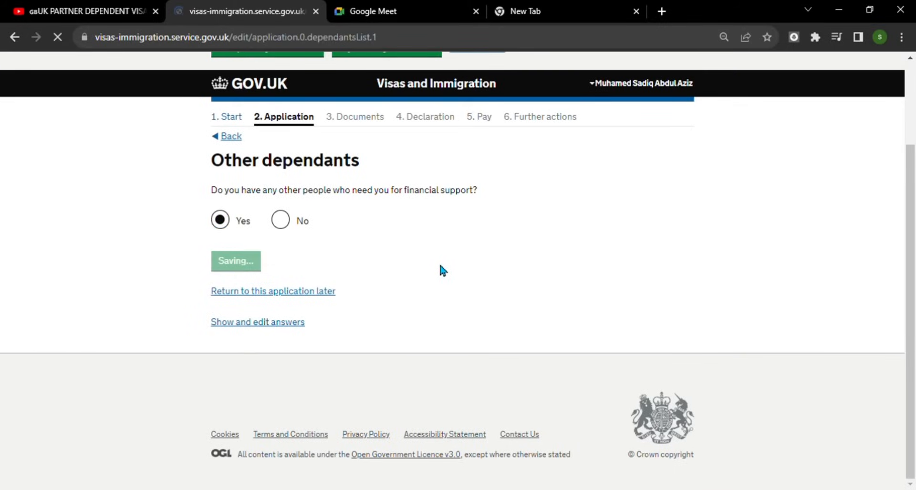
{"action": "scroll", "coordinate": [293, 267], "scroll_direction": "down", "scroll_amount": 2}
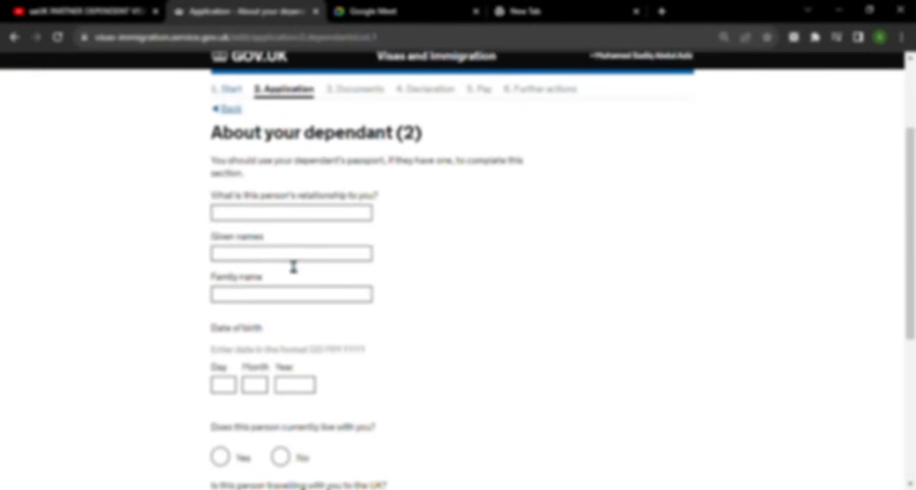
{"action": "left_click", "coordinate": [329, 220]}
{"action": "left_click", "coordinate": [299, 244]}
{"action": "left_click", "coordinate": [279, 260]}
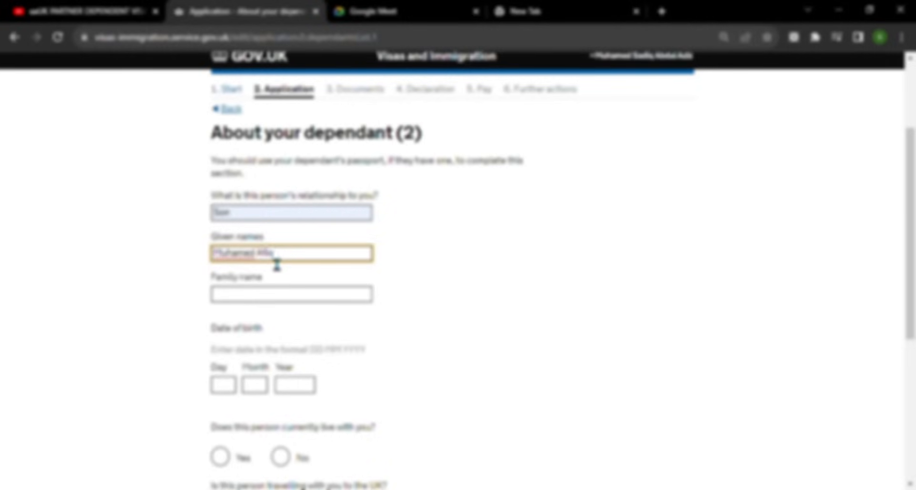
{"action": "left_click", "coordinate": [320, 277]}
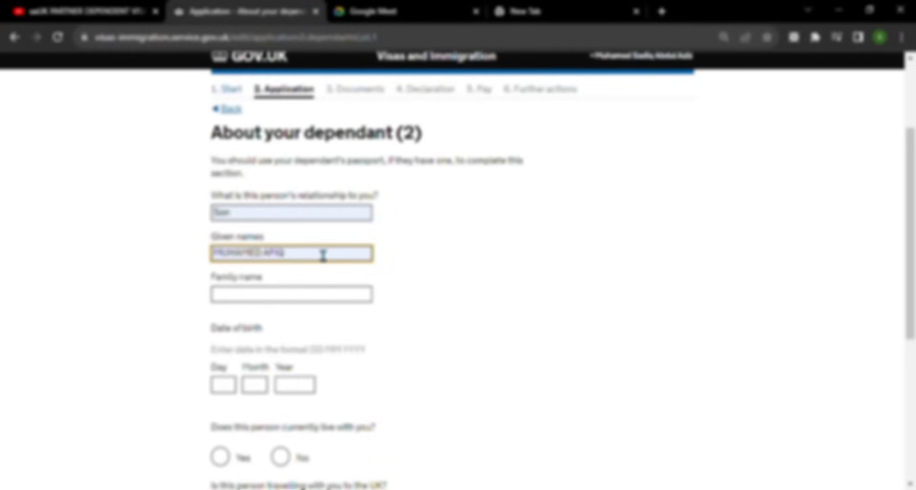
{"action": "key", "text": "BackSpace"}
{"action": "key", "text": "BackSpace"}
{"action": "key", "text": "BackSpace"}
{"action": "key", "text": "Tab"}
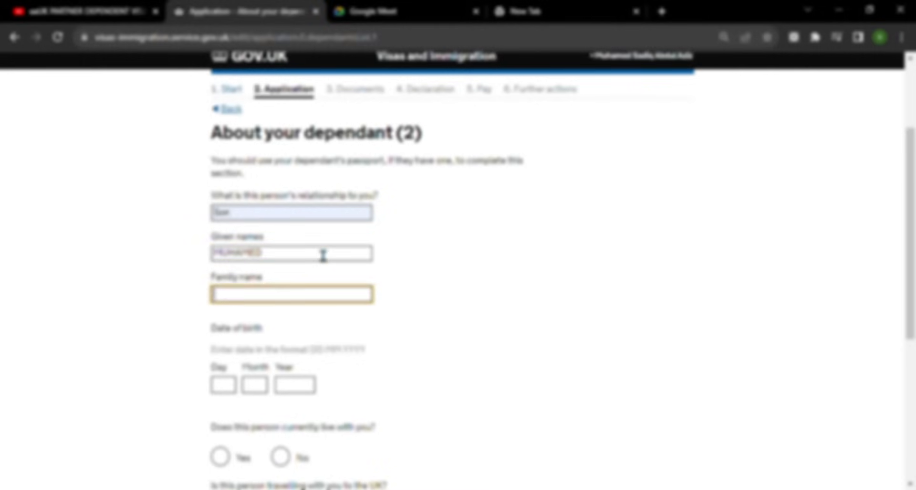
{"action": "type", "text": "Afiq"}
{"action": "left_click", "coordinate": [232, 385]}
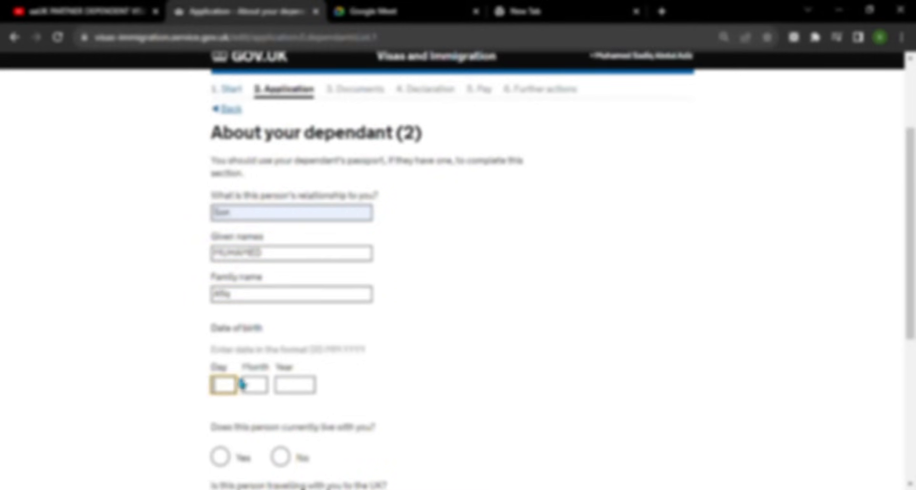
{"action": "type", "text": "21"}
{"action": "key", "text": "Tab"}
{"action": "type", "text": "10"}
{"action": "key", "text": "Tab"}
{"action": "type", "text": "2010"}
- Answer Yes to living and travelling with you, choose India, fill the passport number, and save
{"action": "scroll", "coordinate": [470, 353], "scroll_direction": "down", "scroll_amount": 4}
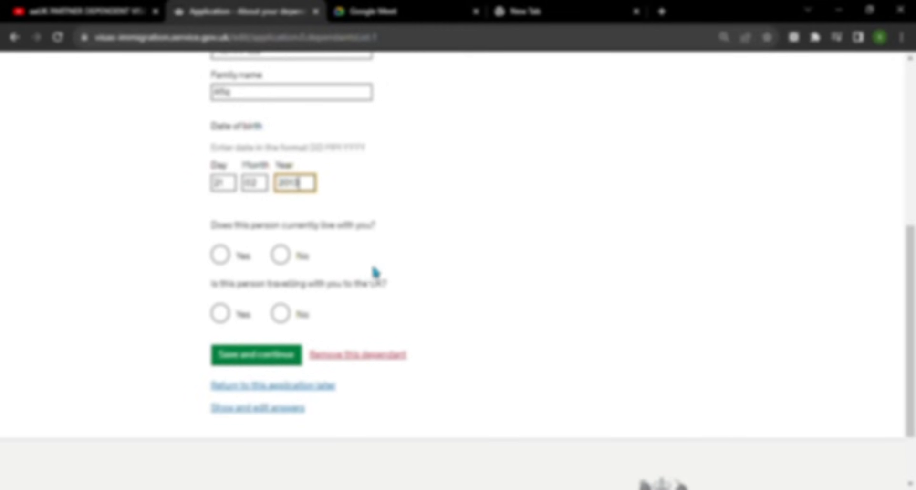
{"action": "left_click", "coordinate": [221, 256]}
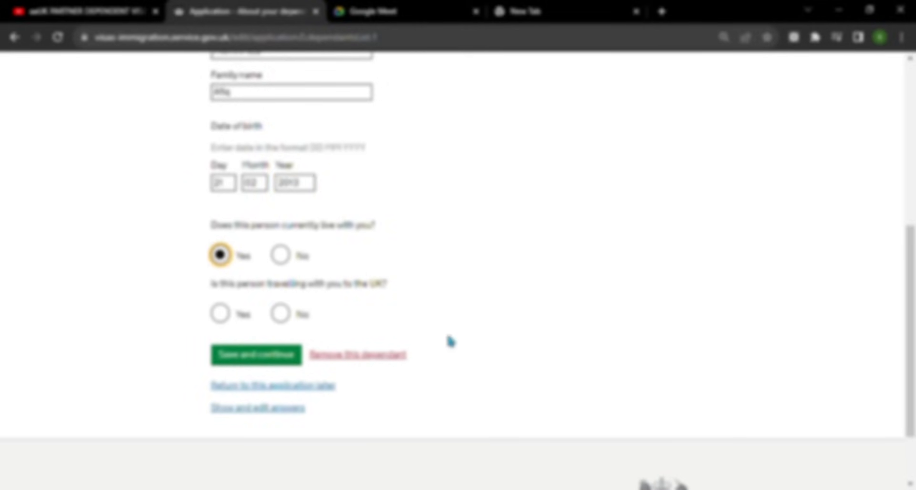
{"action": "left_click", "coordinate": [221, 314]}
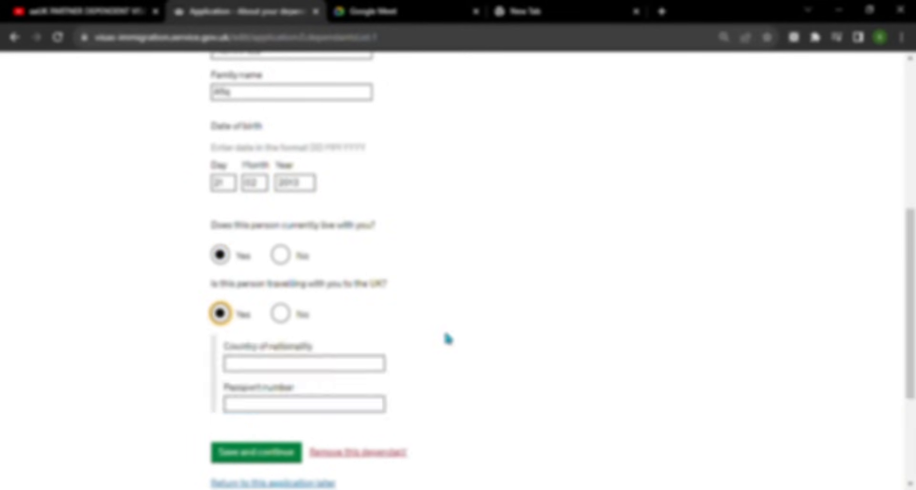
{"action": "left_click", "coordinate": [309, 365]}
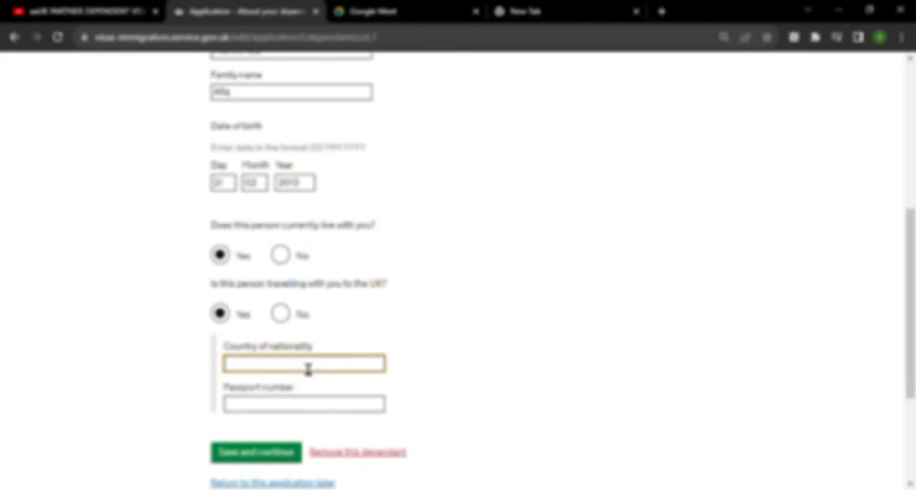
{"action": "type", "text": "ind"}
{"action": "left_click", "coordinate": [275, 382]}
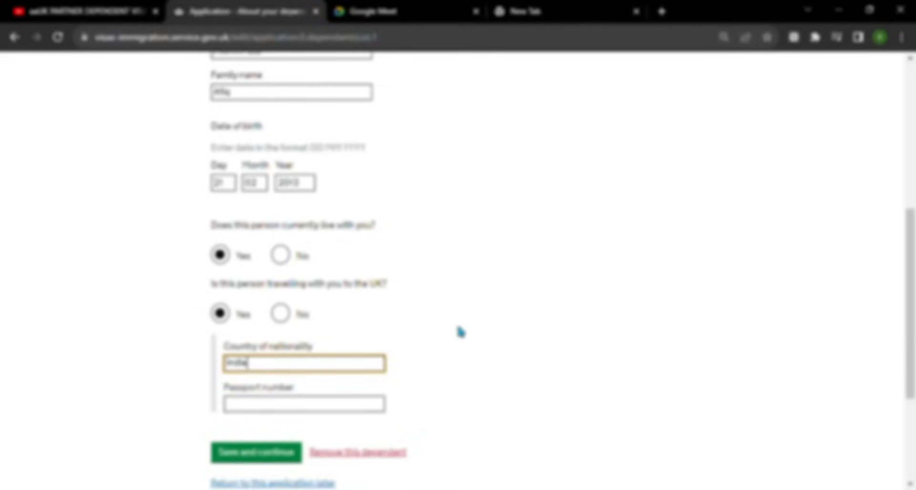
{"action": "left_click", "coordinate": [290, 406]}
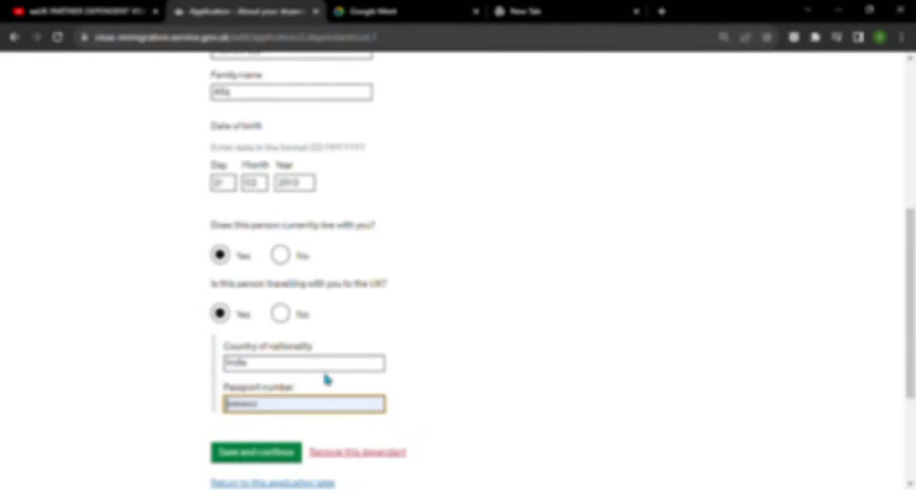
{"action": "scroll", "coordinate": [280, 364], "scroll_direction": "down", "scroll_amount": 3}
{"action": "left_click", "coordinate": [278, 319]}
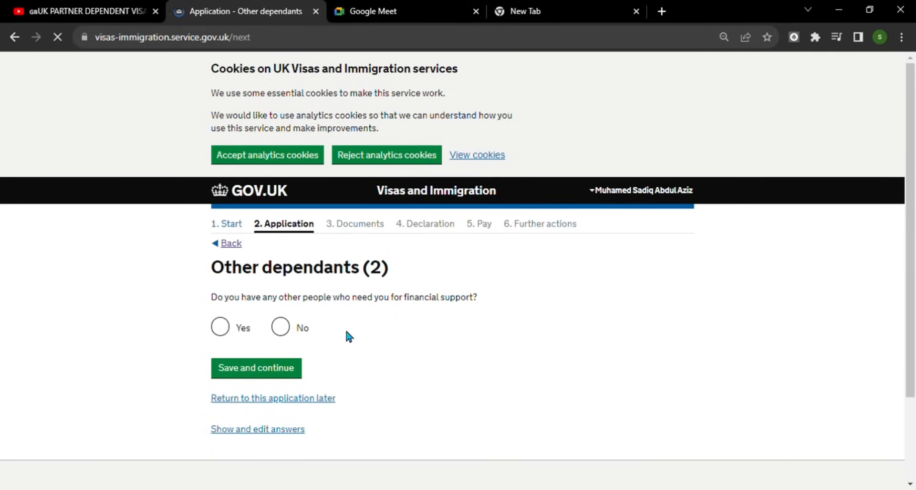
- Answer No to other dependants, then mark the first parent as Mother and enter her names
{"action": "left_click", "coordinate": [285, 330]}
{"action": "left_click", "coordinate": [276, 376]}
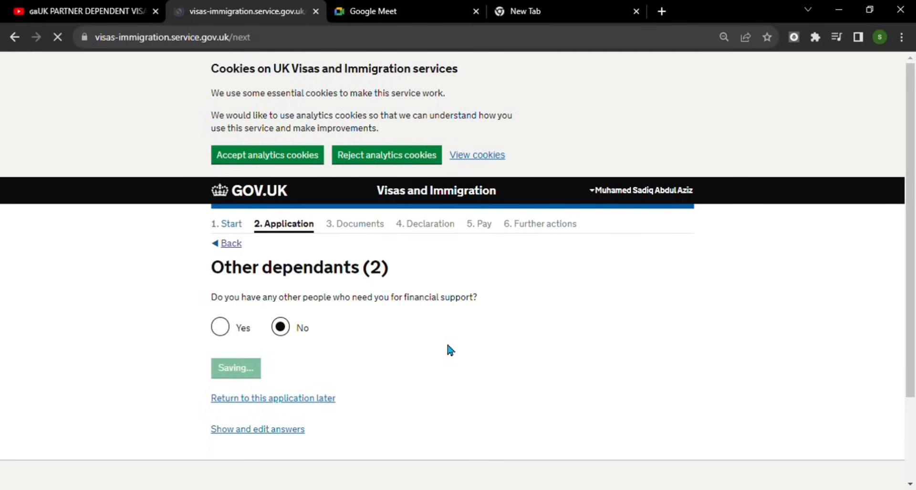
{"action": "scroll", "coordinate": [423, 253], "scroll_direction": "down", "scroll_amount": 1}
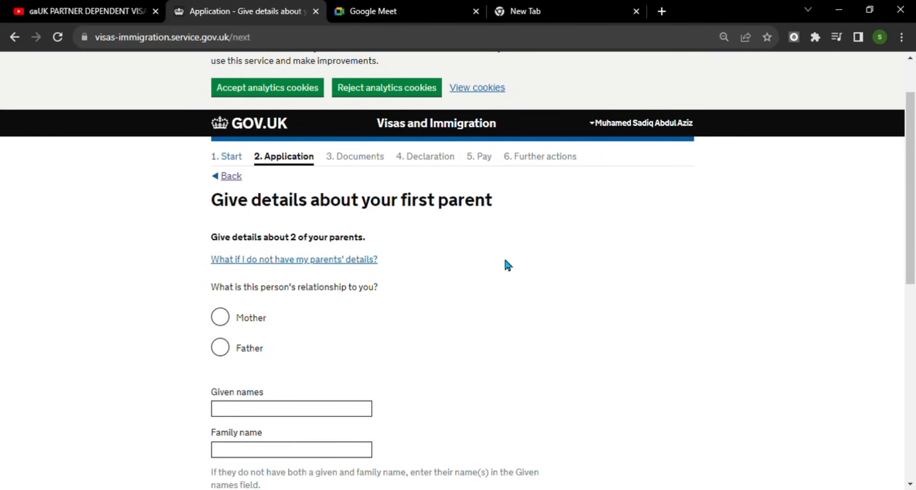
{"action": "scroll", "coordinate": [394, 273], "scroll_direction": "down", "scroll_amount": 2}
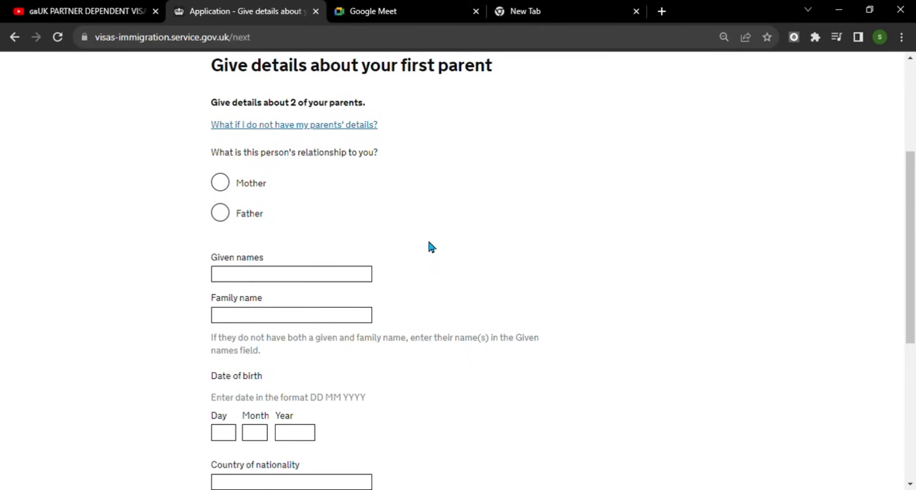
{"action": "left_click", "coordinate": [223, 185]}
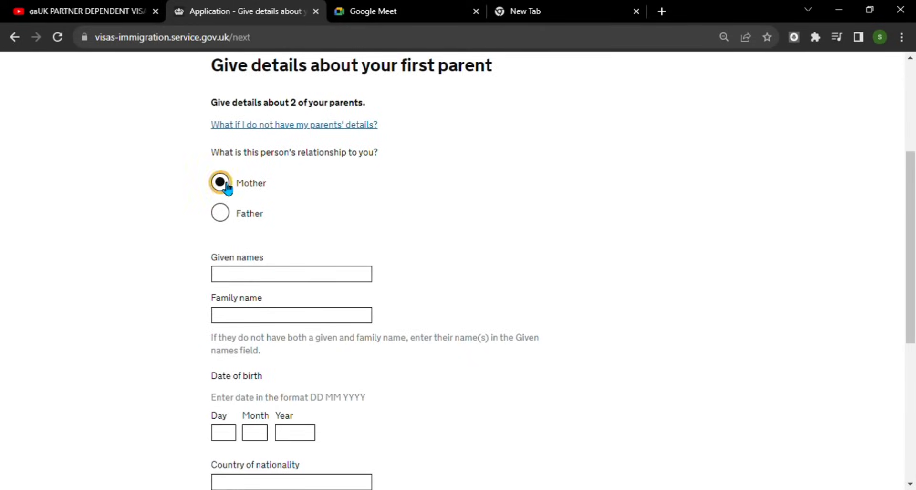
{"action": "left_click", "coordinate": [281, 277]}
{"action": "type", "text": "szvcbv"}
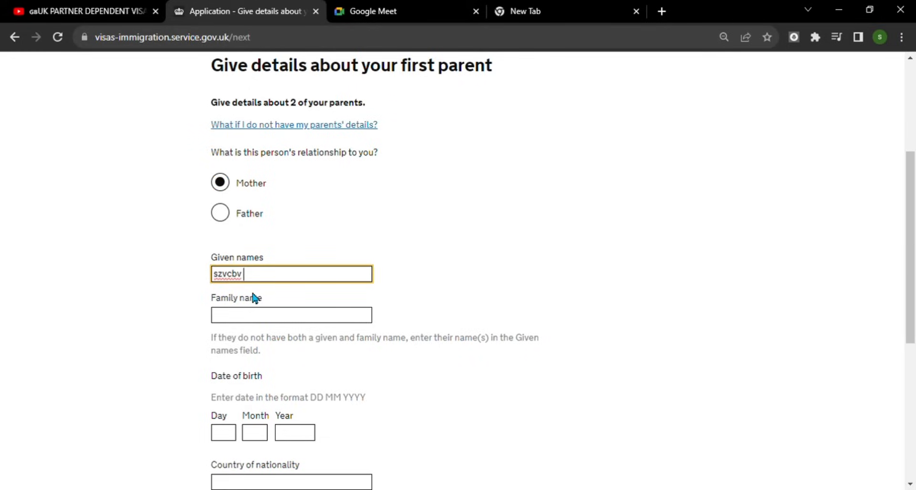
{"action": "left_click", "coordinate": [253, 319]}
{"action": "type", "text": "sxfbcn m"}
{"action": "scroll", "coordinate": [350, 330], "scroll_direction": "down", "scroll_amount": 2}
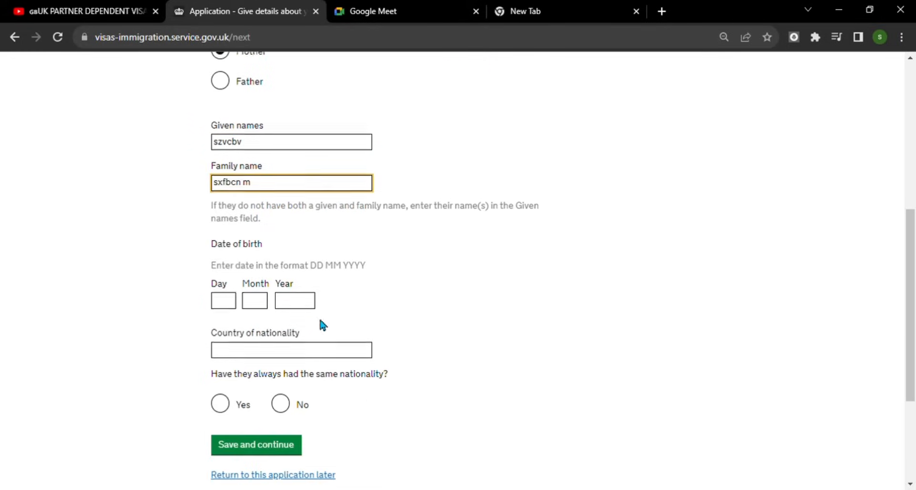
{"action": "left_click", "coordinate": [234, 301]}
{"action": "type", "text": "21"}
{"action": "key", "text": "Tab"}
{"action": "type", "text": "04"}
{"action": "key", "text": "Tab"}
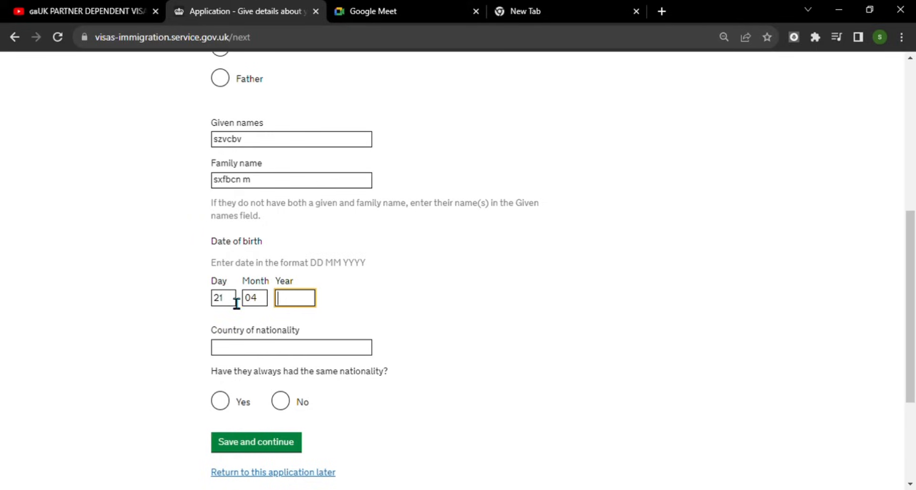
{"action": "type", "text": "1948"}
{"action": "left_click", "coordinate": [284, 352]}
{"action": "type", "text": "Ind"}
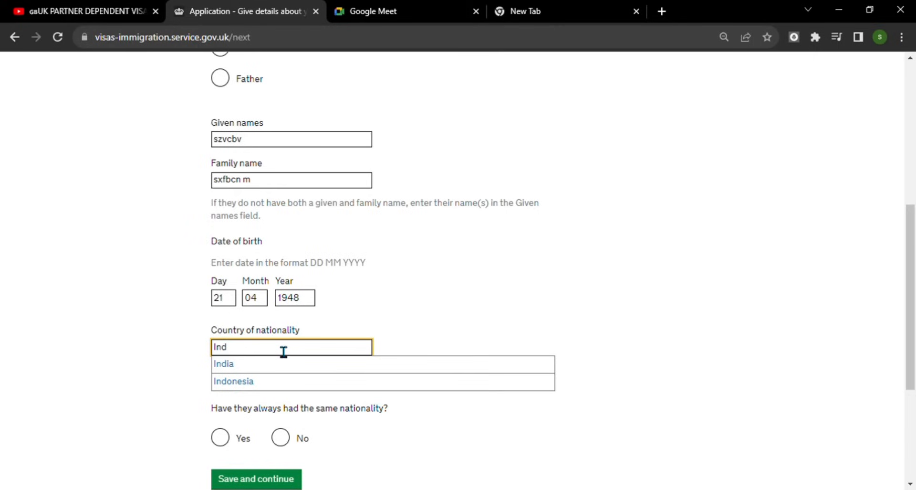
{"action": "left_click", "coordinate": [272, 367]}
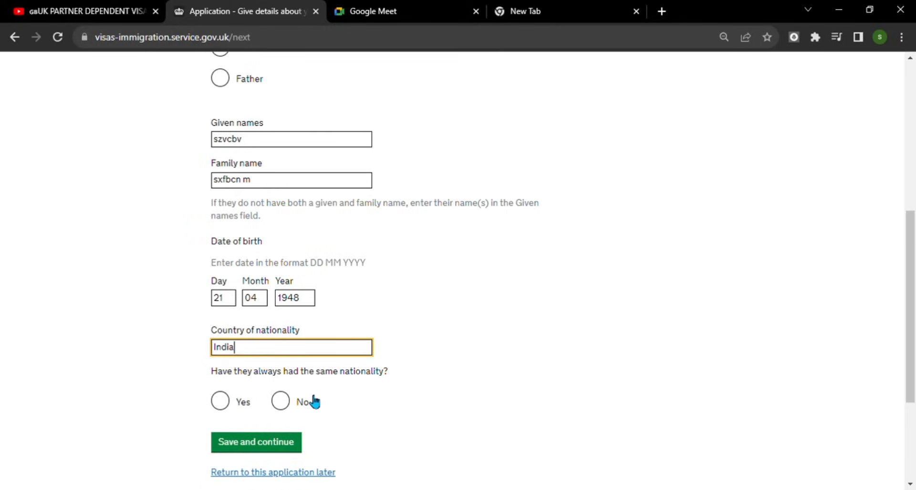
{"action": "left_click", "coordinate": [230, 405]}
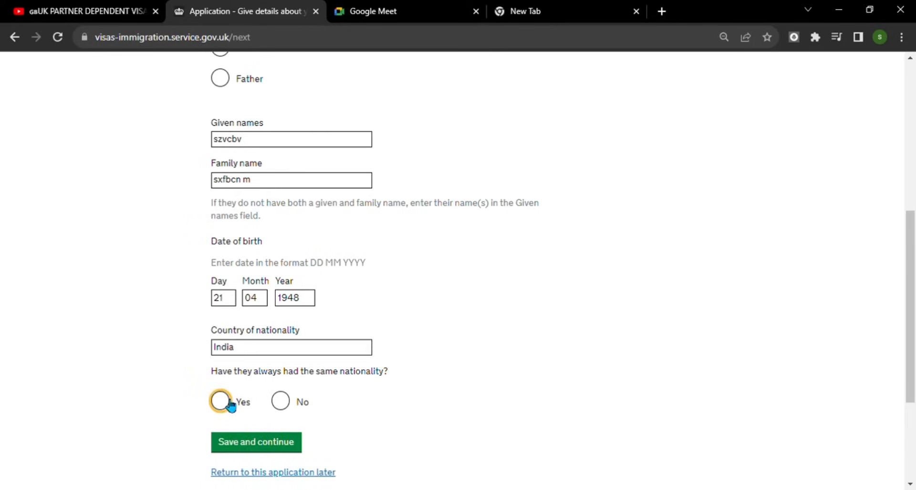
{"action": "scroll", "coordinate": [437, 396], "scroll_direction": "down", "scroll_amount": 3}
{"action": "left_click", "coordinate": [265, 310]}
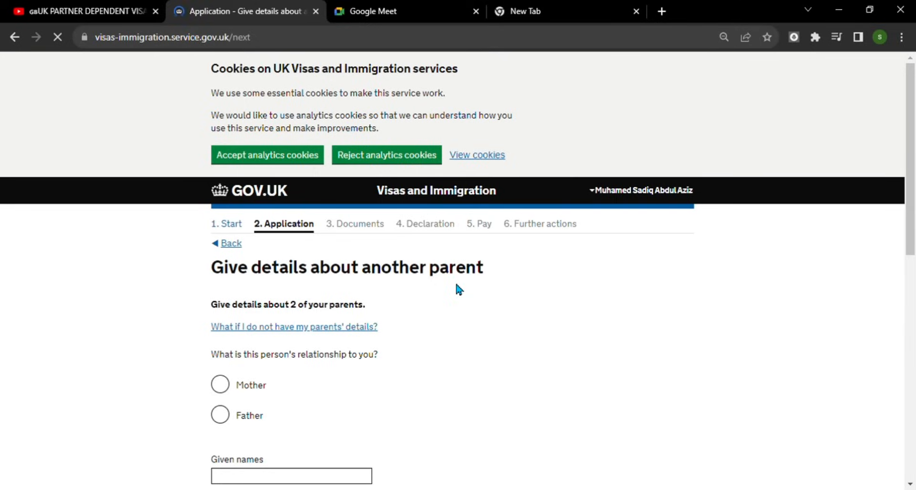
- Mark the other parent as Father and enter his given and family names
{"action": "scroll", "coordinate": [472, 299], "scroll_direction": "down", "scroll_amount": 3}
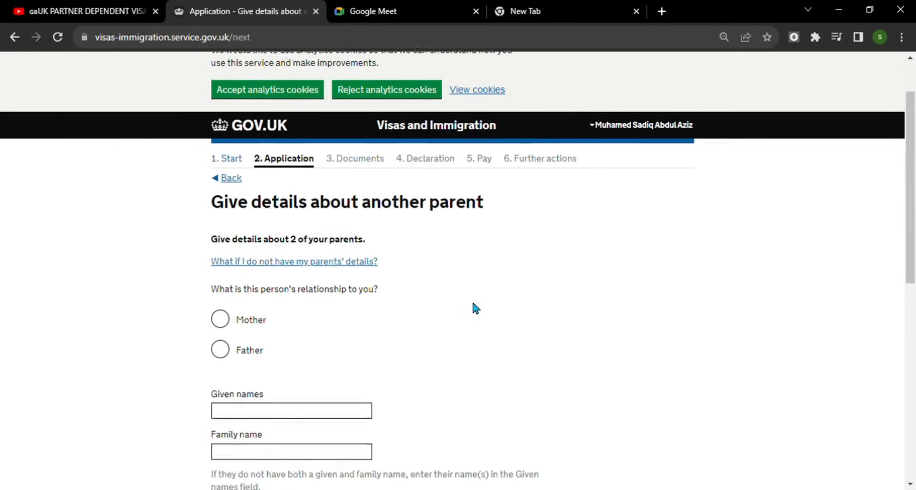
{"action": "left_click", "coordinate": [220, 280]}
{"action": "left_click", "coordinate": [258, 347]}
{"action": "type", "text": "asfdgfgfnf"}
{"action": "key", "text": "Tab"}
{"action": "type", "text": "fdgfhn"}
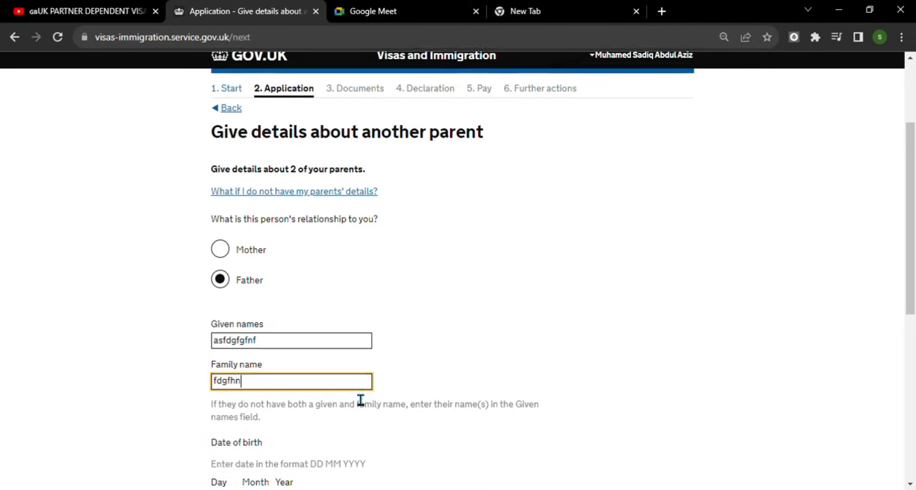
- Enter his birth date 18 12 1940, nationality India, Yes to always Indian, and save
{"action": "scroll", "coordinate": [360, 399], "scroll_direction": "down", "scroll_amount": 3}
{"action": "left_click", "coordinate": [233, 368]}
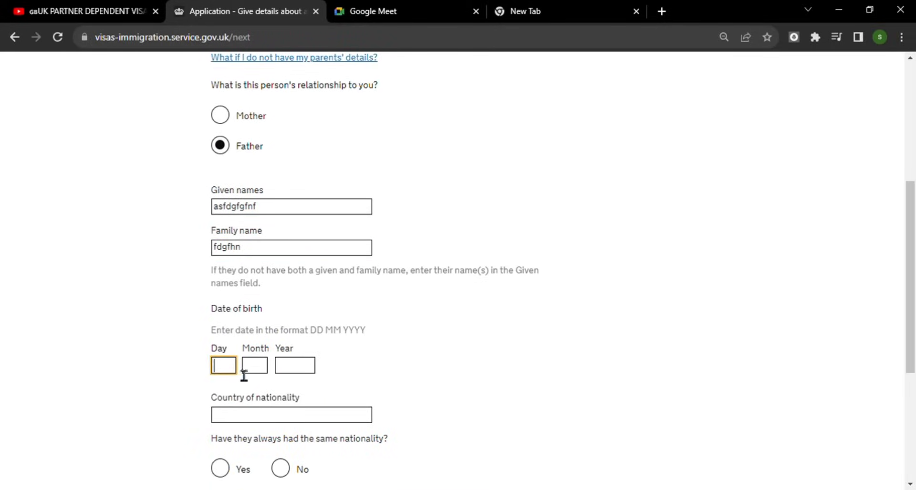
{"action": "type", "text": "18"}
{"action": "left_click", "coordinate": [254, 372]}
{"action": "type", "text": "12"}
{"action": "key", "text": "Tab"}
{"action": "type", "text": "19"}
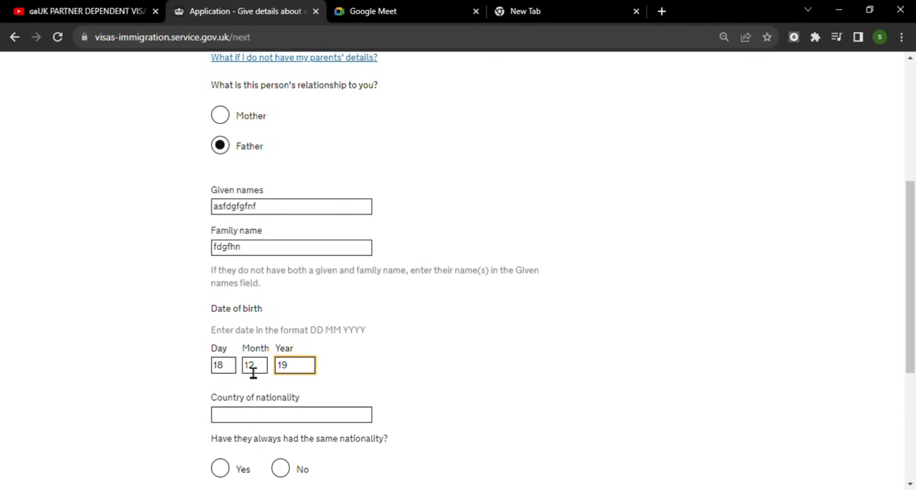
{"action": "type", "text": "40"}
{"action": "scroll", "coordinate": [425, 262], "scroll_direction": "down", "scroll_amount": 3}
{"action": "key", "text": "Tab"}
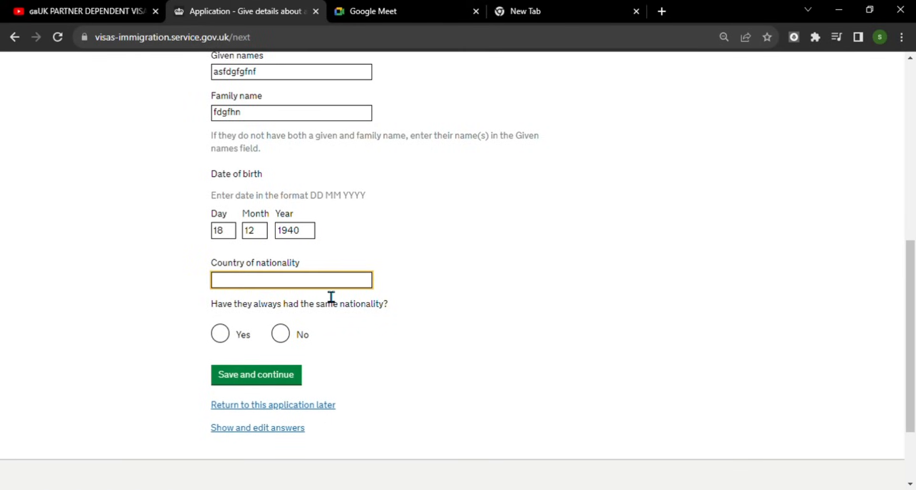
{"action": "type", "text": "In"}
{"action": "left_click", "coordinate": [282, 300]}
{"action": "left_click", "coordinate": [224, 336]}
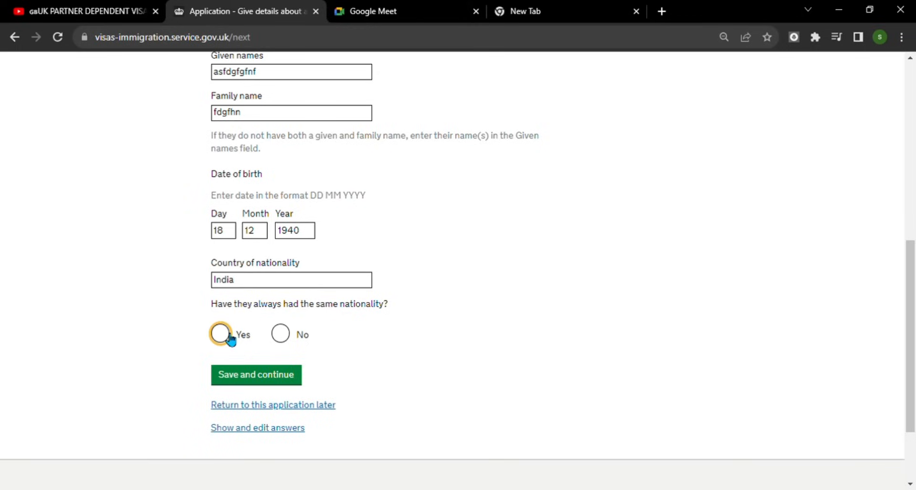
{"action": "left_click", "coordinate": [292, 377]}
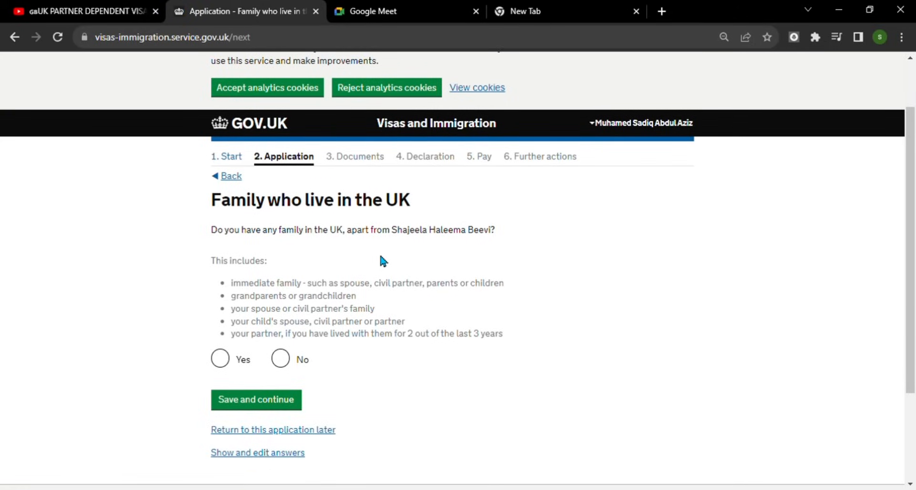
- Answer No to family in the UK, organised group travel, and travelling with another person
{"action": "scroll", "coordinate": [478, 246], "scroll_direction": "down", "scroll_amount": 1}
{"action": "left_click", "coordinate": [280, 292]}
{"action": "left_click", "coordinate": [276, 332]}
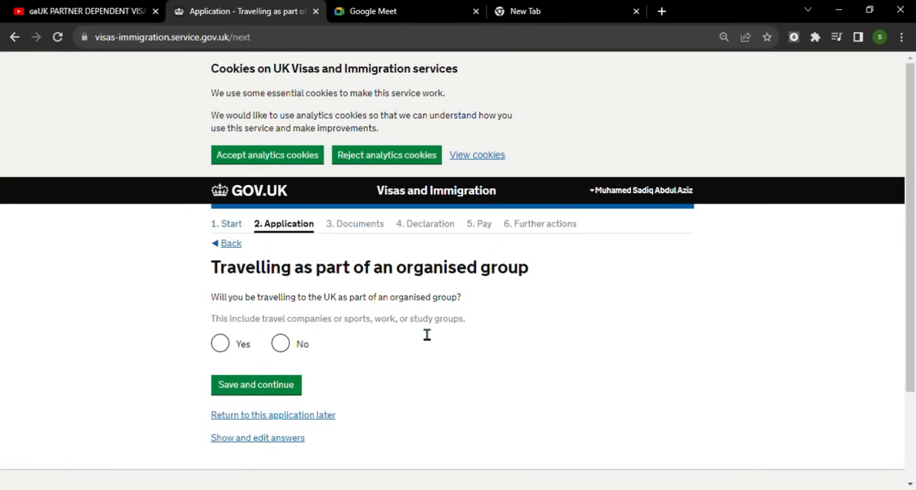
{"action": "left_click", "coordinate": [284, 343]}
{"action": "left_click", "coordinate": [268, 389]}
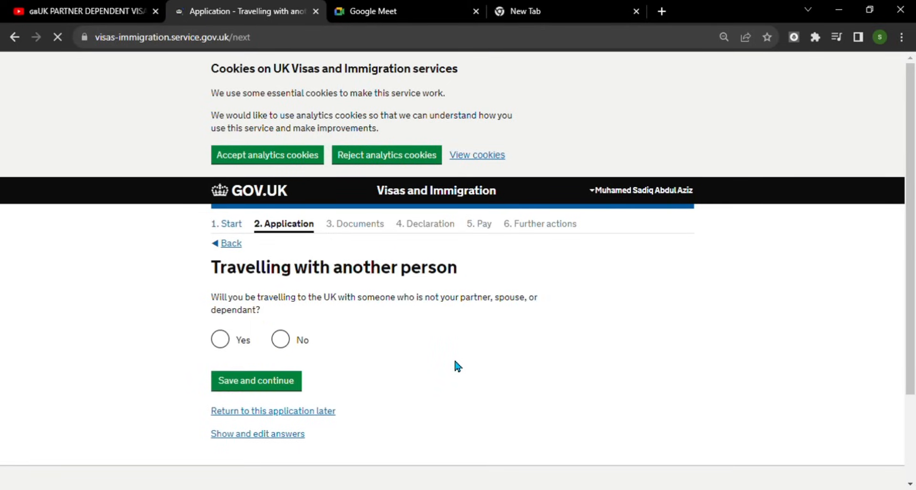
{"action": "scroll", "coordinate": [451, 342], "scroll_direction": "down", "scroll_amount": 1}
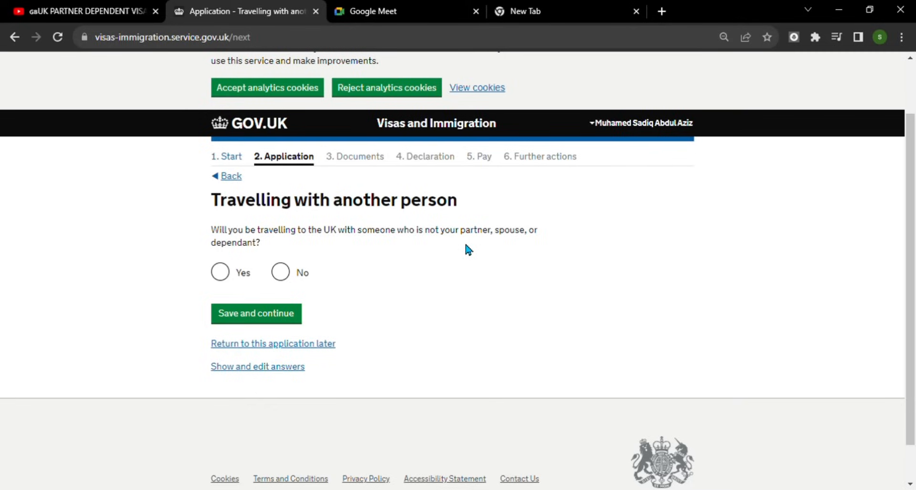
{"action": "left_click", "coordinate": [281, 271]}
{"action": "left_click", "coordinate": [275, 316]}
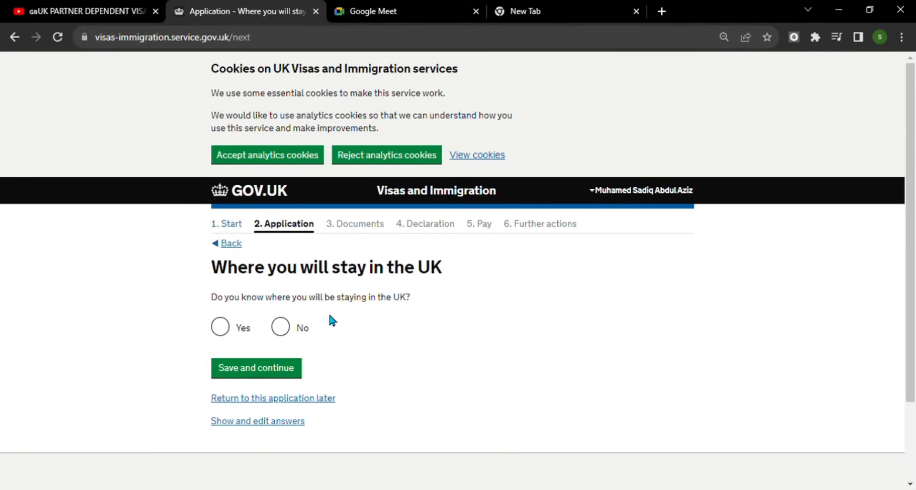
- Answer Yes to knowing where you'll stay, look up the UK address by postcode, and save it
{"action": "left_click", "coordinate": [228, 328]}
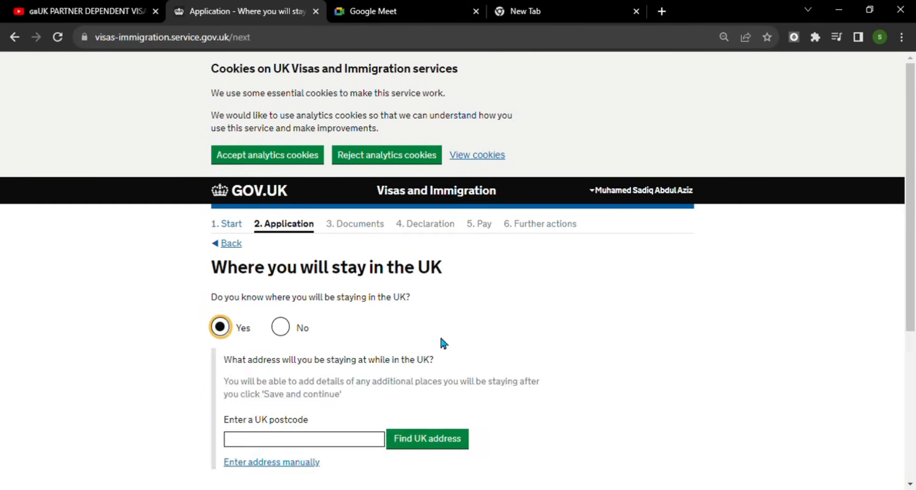
{"action": "scroll", "coordinate": [433, 338], "scroll_direction": "down", "scroll_amount": 1}
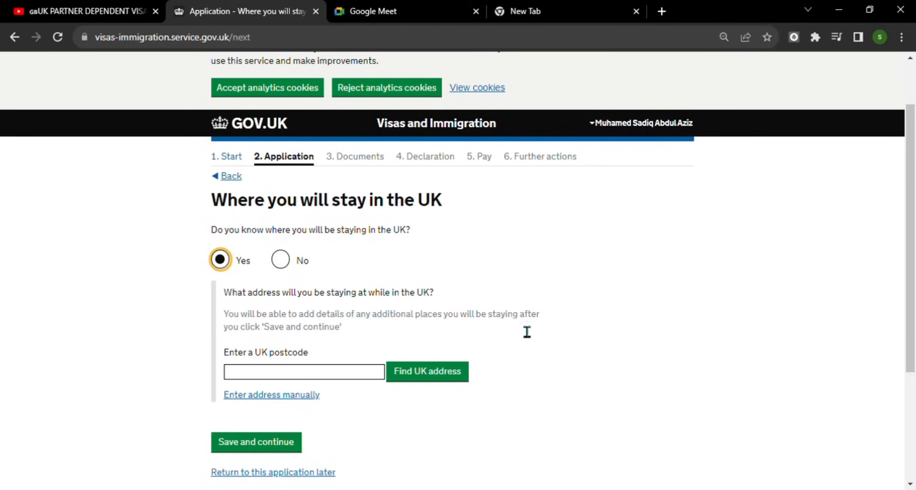
{"action": "scroll", "coordinate": [506, 324], "scroll_direction": "down", "scroll_amount": 2}
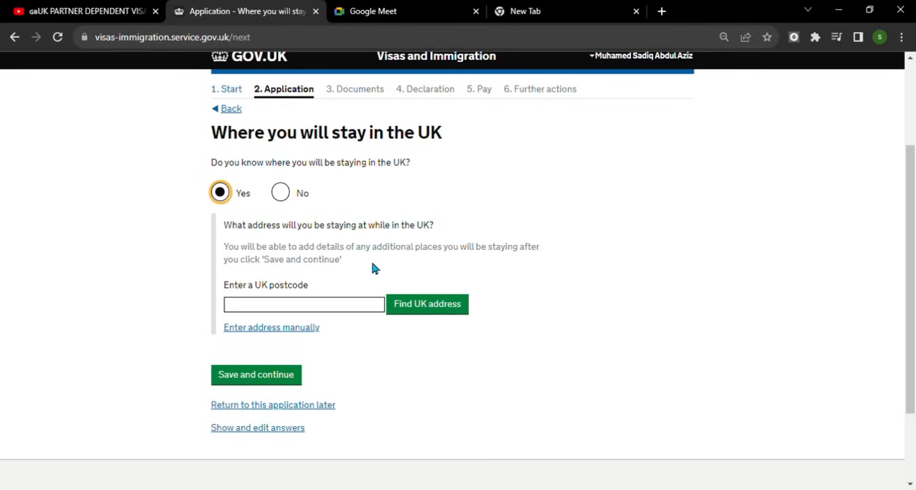
{"action": "left_click", "coordinate": [338, 310]}
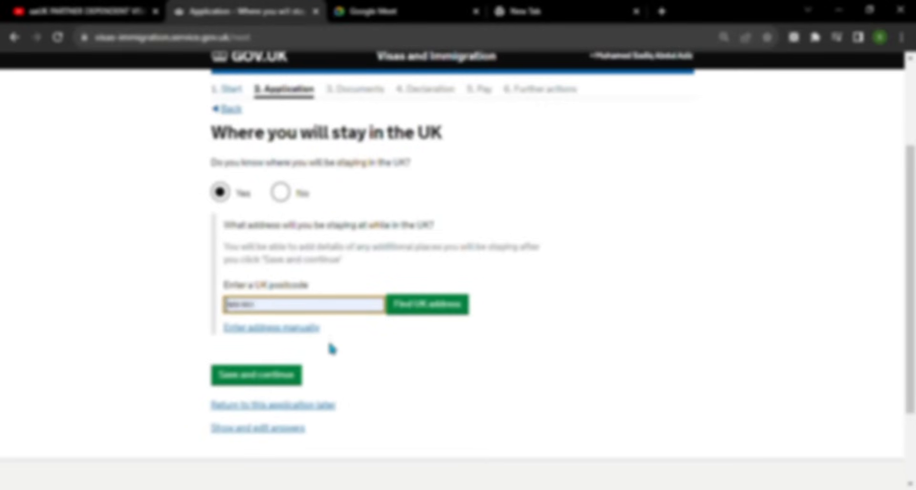
{"action": "left_click", "coordinate": [324, 364]}
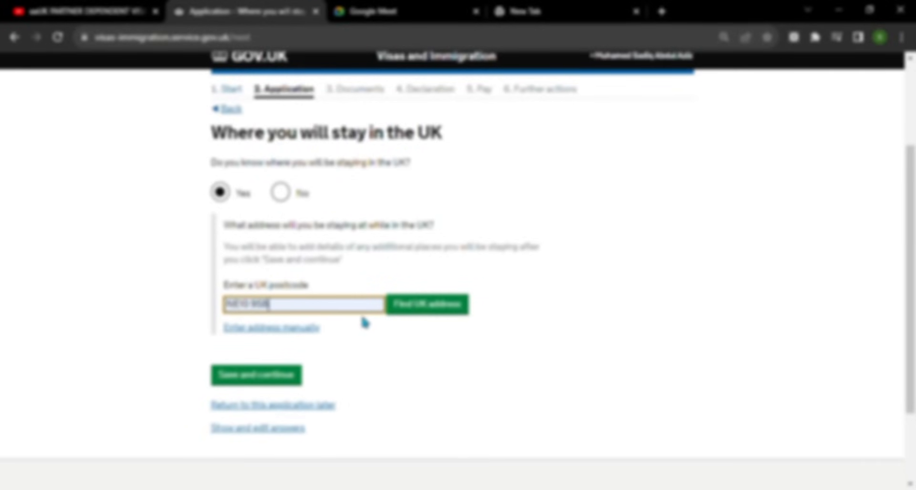
{"action": "left_click", "coordinate": [446, 313]}
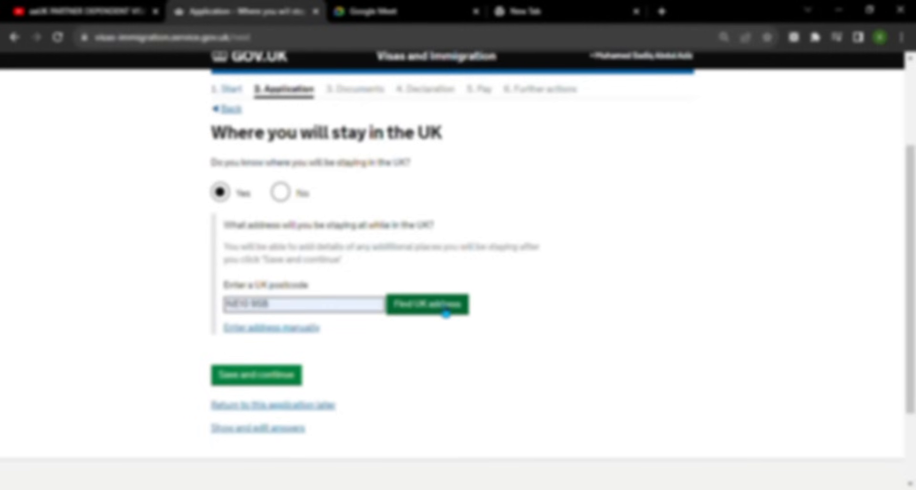
{"action": "left_click", "coordinate": [381, 361]}
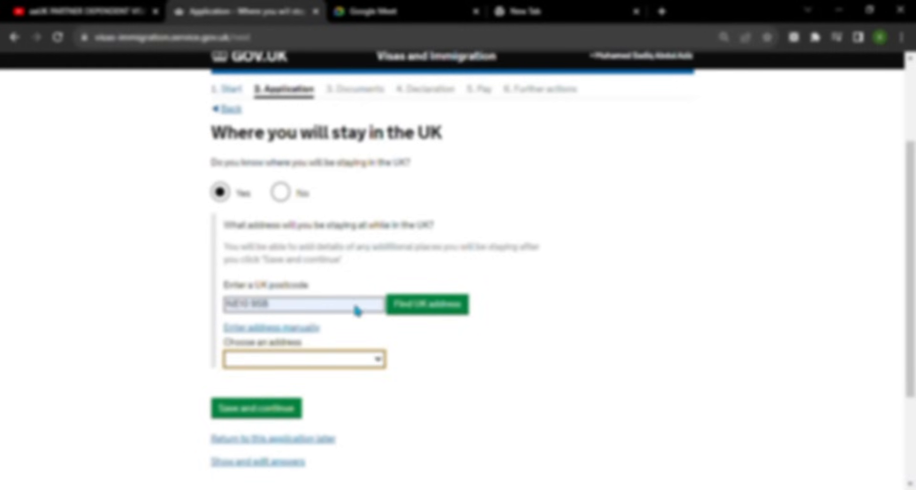
{"action": "key", "text": "Down"}
{"action": "scroll", "coordinate": [472, 358], "scroll_direction": "down", "scroll_amount": 3}
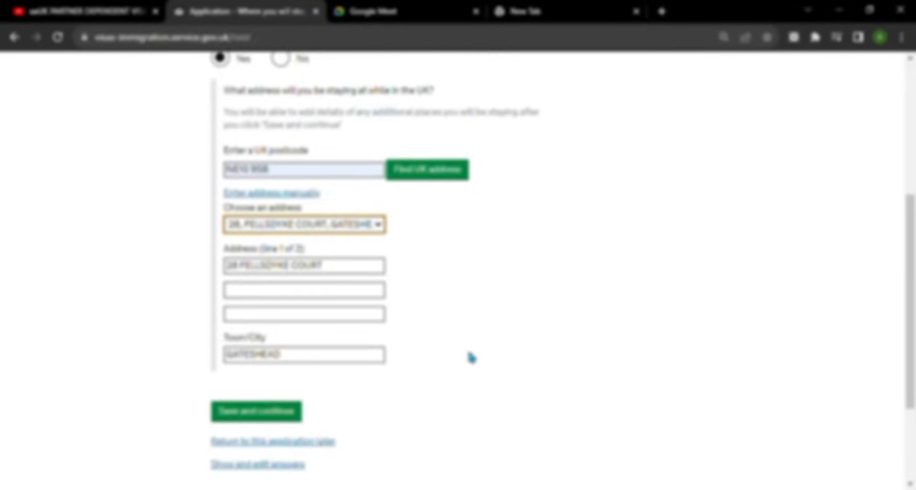
{"action": "scroll", "coordinate": [472, 357], "scroll_direction": "down", "scroll_amount": 3}
{"action": "left_click", "coordinate": [272, 275]}
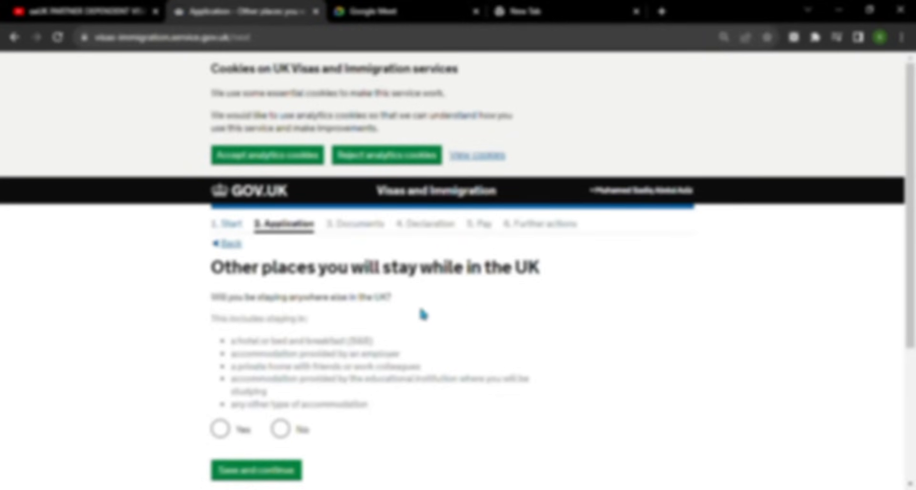
- Answer No to other UK stays, UK visits in the past 10 years, and a previous UK visa
{"action": "scroll", "coordinate": [428, 312], "scroll_direction": "down", "scroll_amount": 1}
{"action": "left_click", "coordinate": [282, 362]}
{"action": "left_click", "coordinate": [272, 401]}
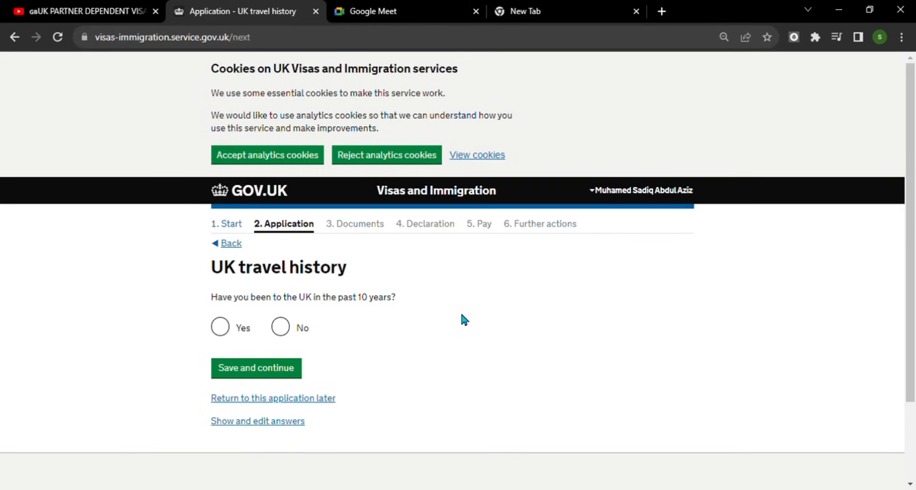
{"action": "left_click", "coordinate": [281, 326]}
{"action": "left_click", "coordinate": [282, 374]}
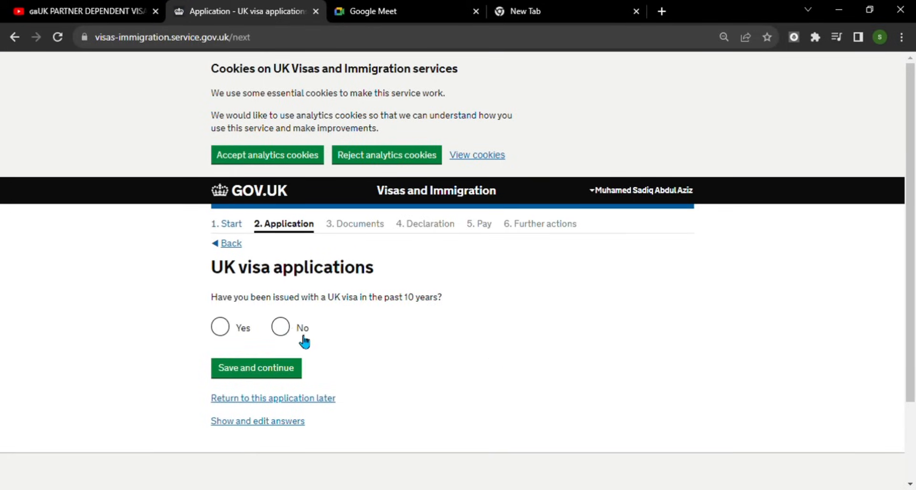
{"action": "left_click", "coordinate": [281, 329]}
{"action": "left_click", "coordinate": [289, 375]}
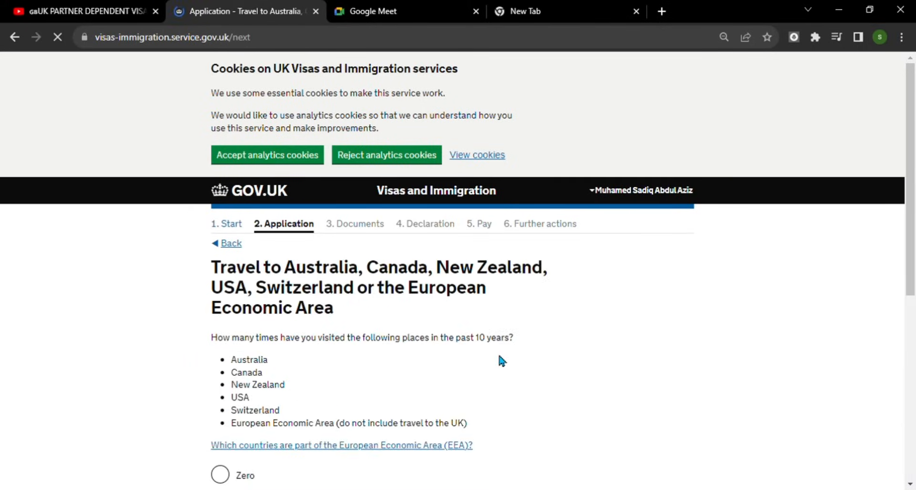
- Record zero visits to Australia, Canada, New Zealand, USA, Switzerland or the EEA and save
{"action": "scroll", "coordinate": [500, 357], "scroll_direction": "down", "scroll_amount": 3}
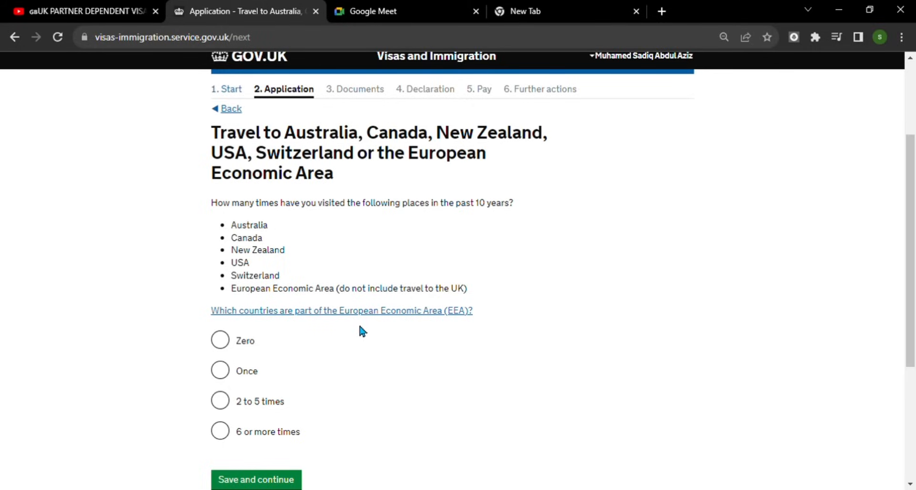
{"action": "left_click", "coordinate": [220, 340]}
{"action": "scroll", "coordinate": [370, 373], "scroll_direction": "down", "scroll_amount": 3}
{"action": "left_click", "coordinate": [250, 347]}
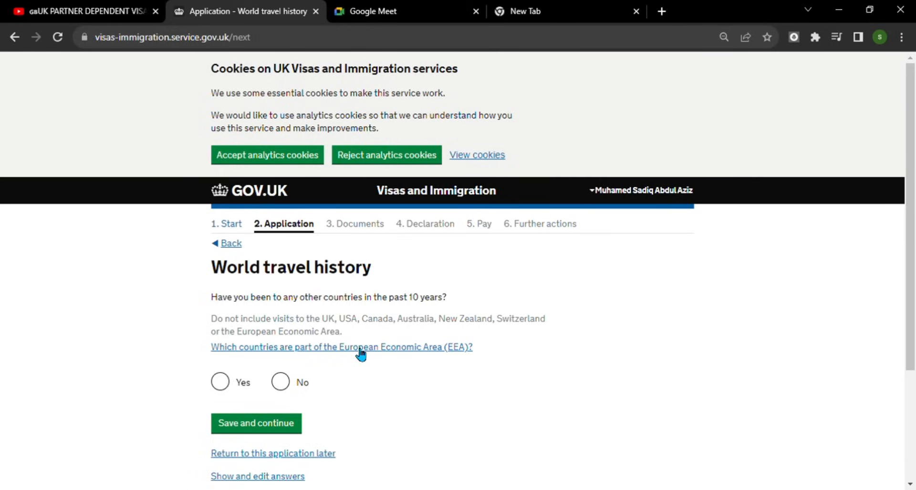
- Answer Yes to having visited other countries and save
{"action": "left_click", "coordinate": [229, 383]}
{"action": "scroll", "coordinate": [445, 395], "scroll_direction": "down", "scroll_amount": 3}
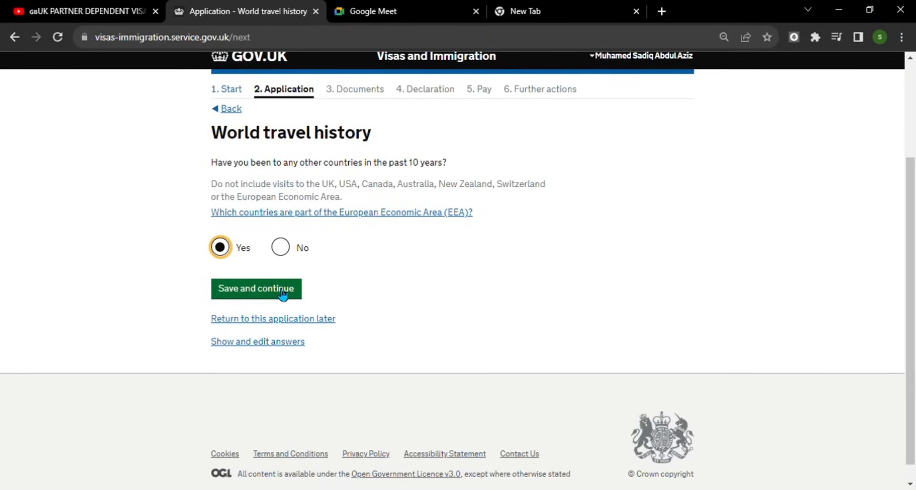
{"action": "left_click", "coordinate": [282, 294]}
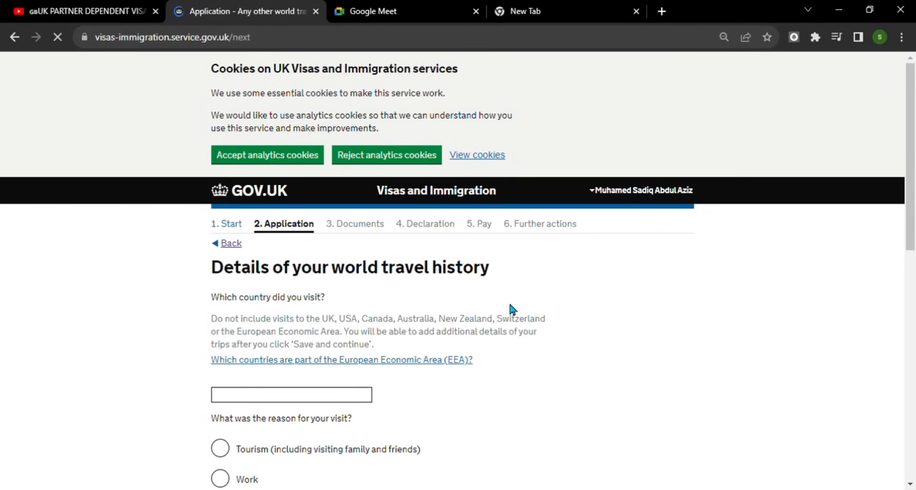
- Add the United Arab Emirates as a country visited, with Work as the reason
{"action": "scroll", "coordinate": [501, 303], "scroll_direction": "down", "scroll_amount": 2}
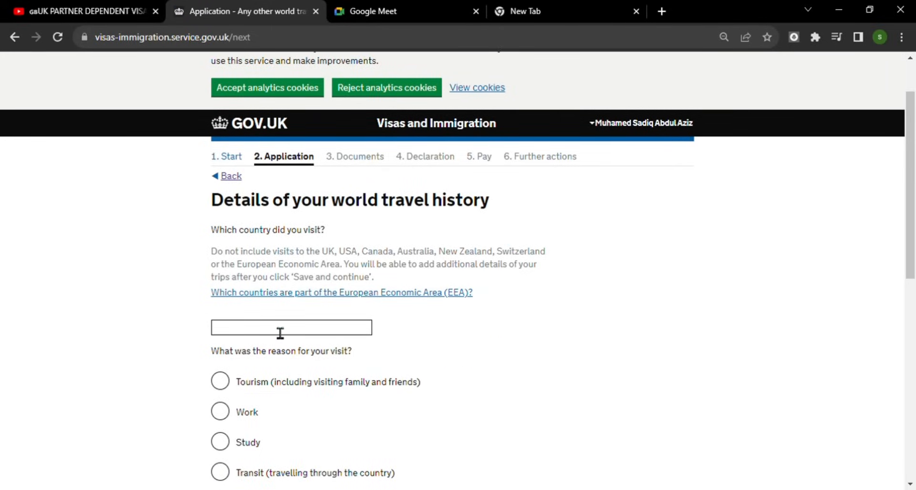
{"action": "left_click", "coordinate": [280, 333]}
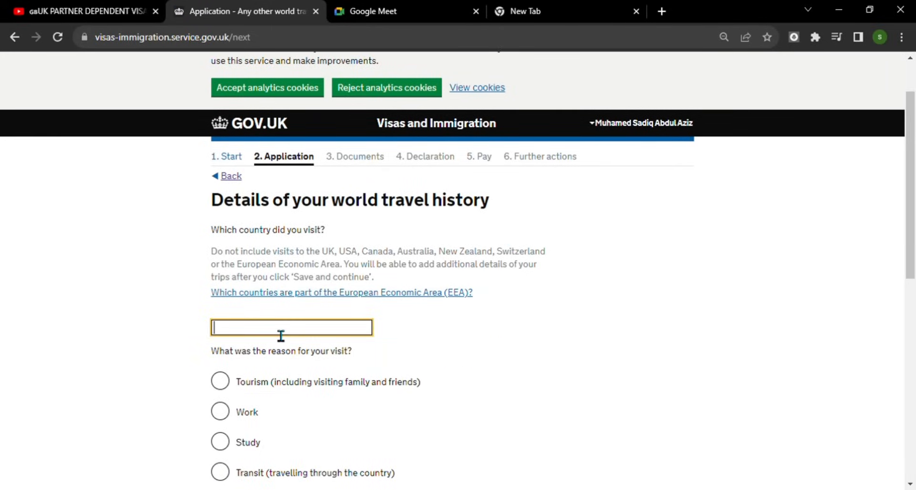
{"action": "type", "text": "Uni"}
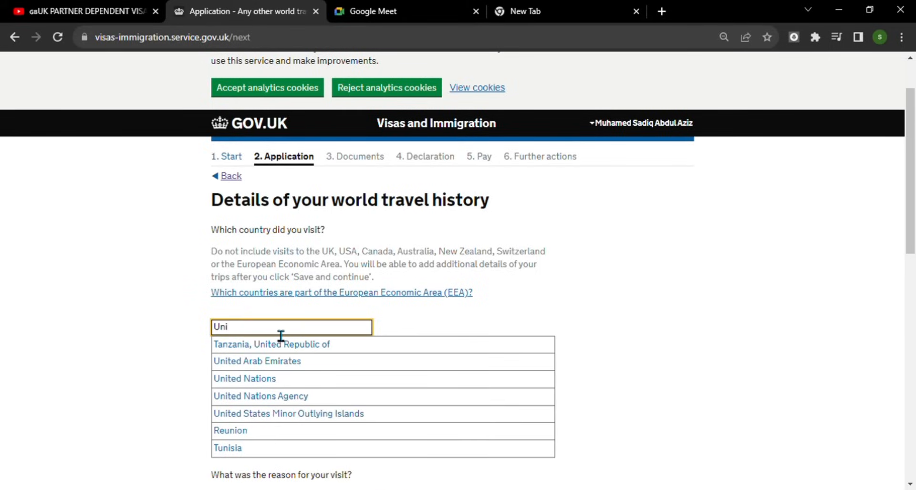
{"action": "left_click", "coordinate": [256, 361]}
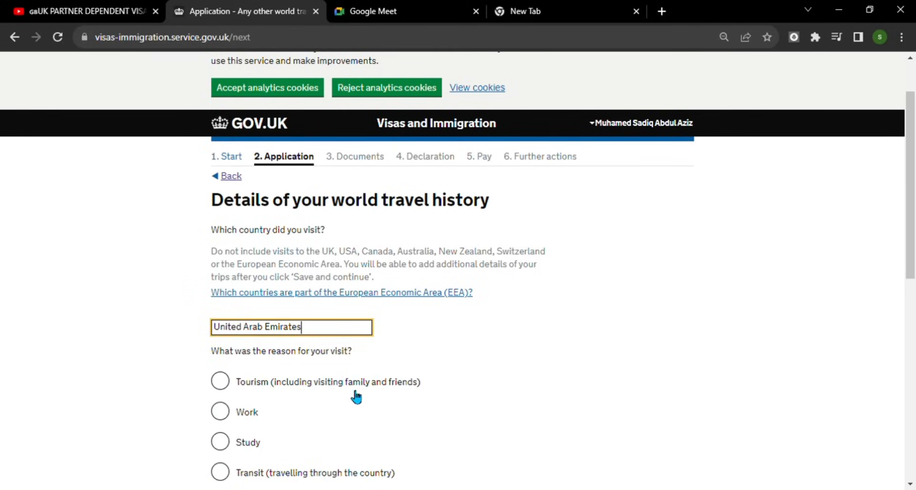
{"action": "scroll", "coordinate": [409, 380], "scroll_direction": "down", "scroll_amount": 1}
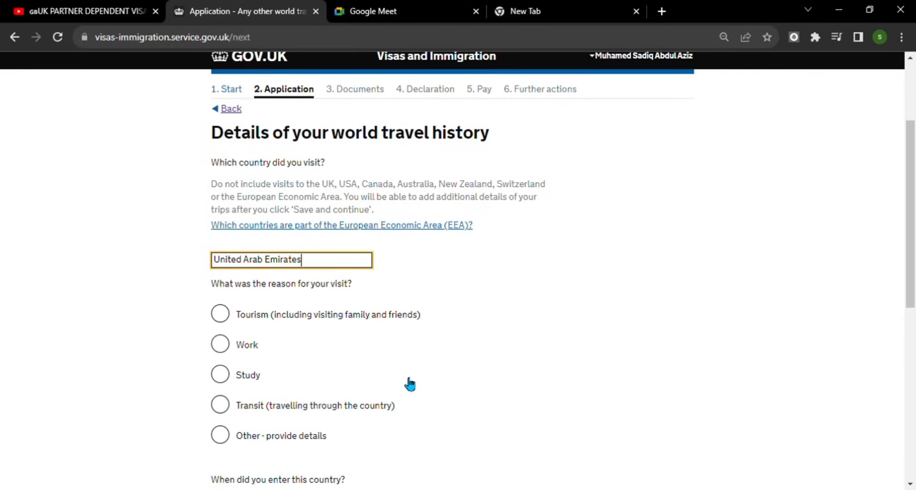
{"action": "left_click", "coordinate": [229, 349]}
- Enter the UAE entry date as 11 10 2007
{"action": "scroll", "coordinate": [522, 366], "scroll_direction": "down", "scroll_amount": 3}
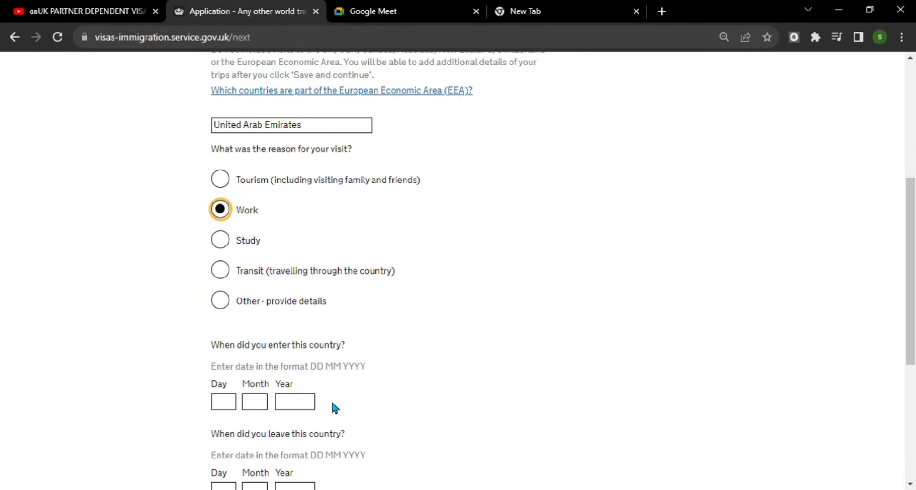
{"action": "scroll", "coordinate": [417, 385], "scroll_direction": "down", "scroll_amount": 1}
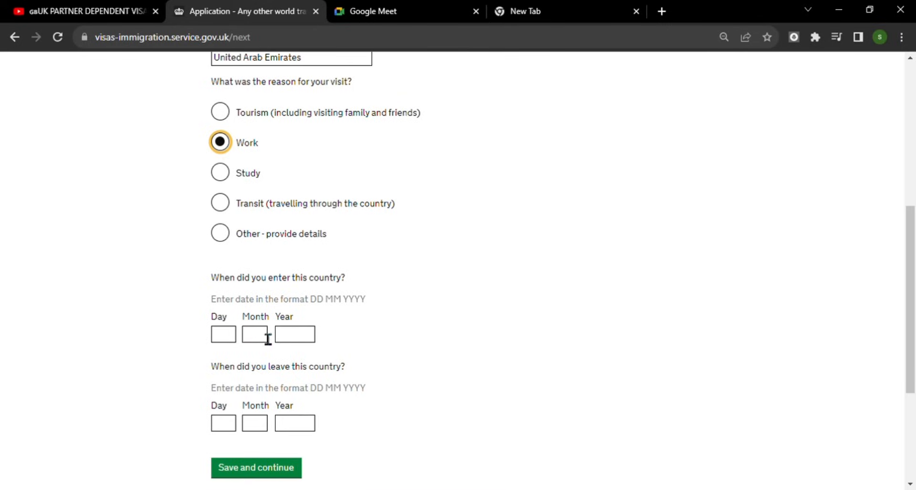
{"action": "left_click", "coordinate": [236, 340]}
{"action": "type", "text": "11"}
{"action": "key", "text": "Tab"}
{"action": "type", "text": "10"}
{"action": "key", "text": "Tab"}
{"action": "type", "text": "2"}
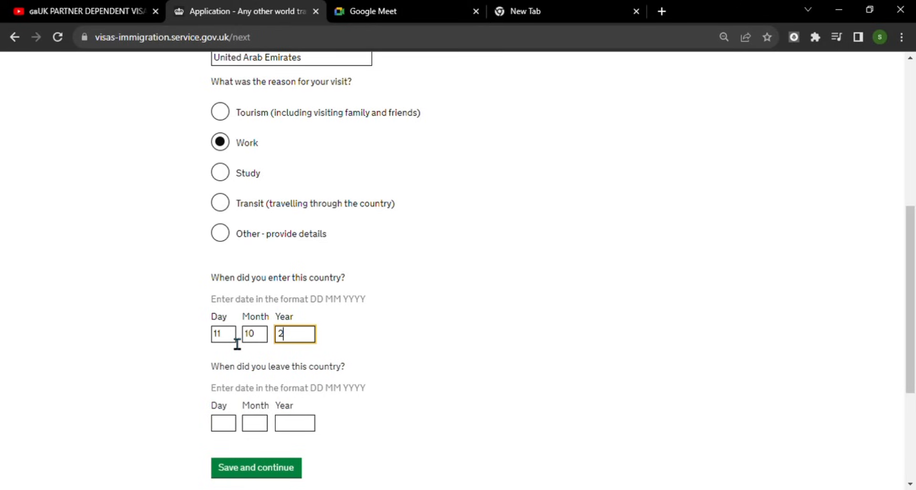
{"action": "type", "text": "007"}
- Enter the UAE leave date as 20 07 2022 and save the trip
{"action": "left_click", "coordinate": [235, 426]}
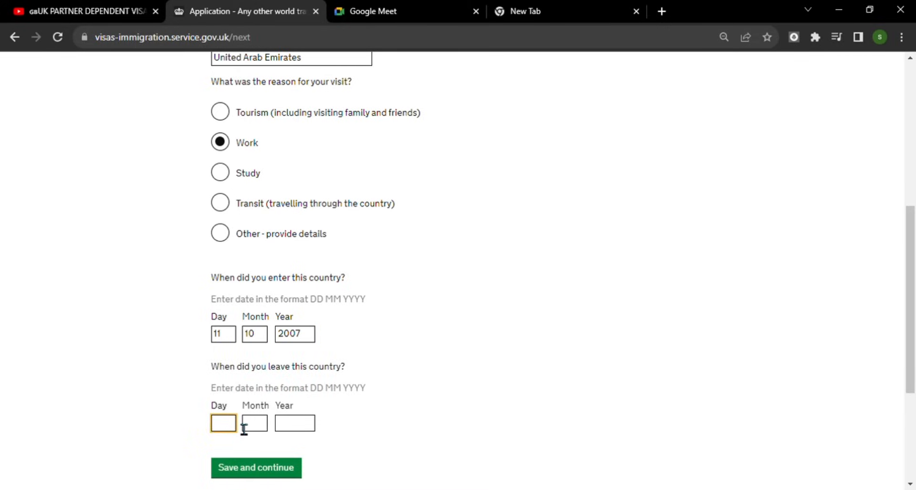
{"action": "type", "text": "20"}
{"action": "left_click", "coordinate": [244, 427]}
{"action": "type", "text": "07"}
{"action": "key", "text": "Tab"}
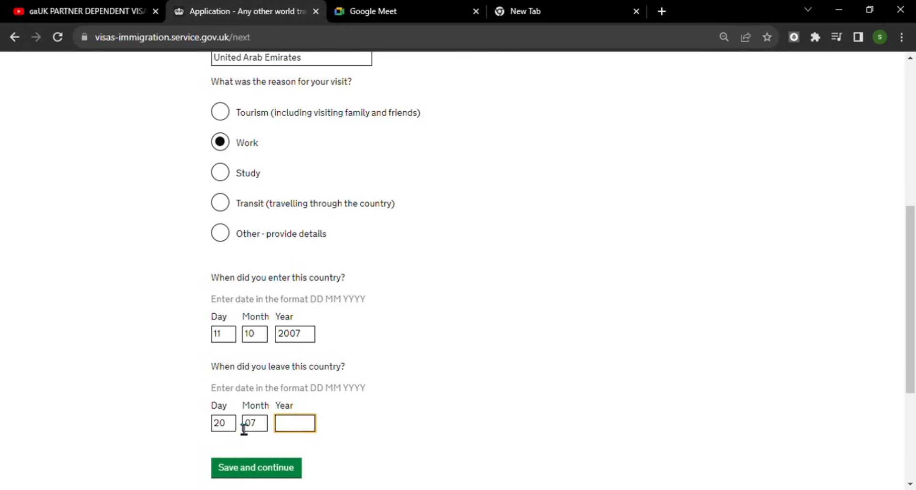
{"action": "type", "text": "2022"}
{"action": "scroll", "coordinate": [310, 391], "scroll_direction": "down", "scroll_amount": 3}
{"action": "left_click", "coordinate": [285, 334]}
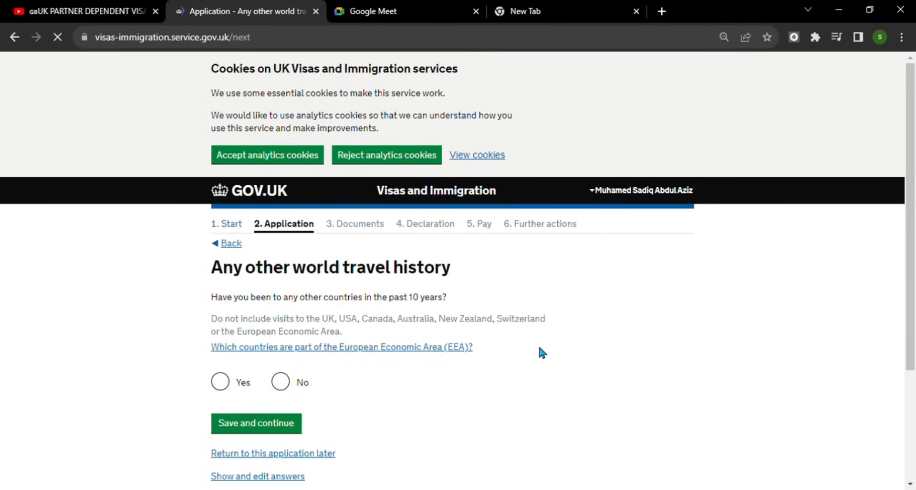
- Answer No to any other travel and to past immigration refusals or removals
{"action": "left_click", "coordinate": [295, 384]}
{"action": "left_click", "coordinate": [280, 423]}
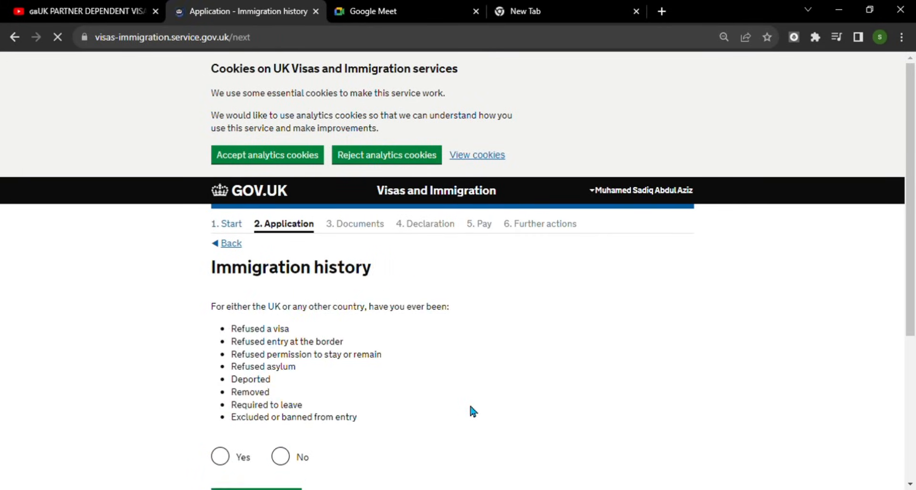
{"action": "scroll", "coordinate": [522, 350], "scroll_direction": "down", "scroll_amount": 3}
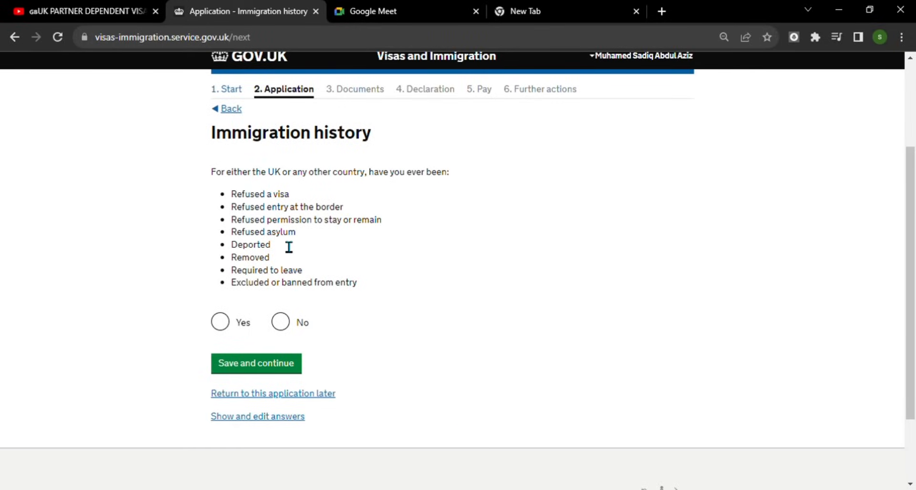
{"action": "left_click", "coordinate": [287, 326]}
{"action": "left_click", "coordinate": [287, 363]}
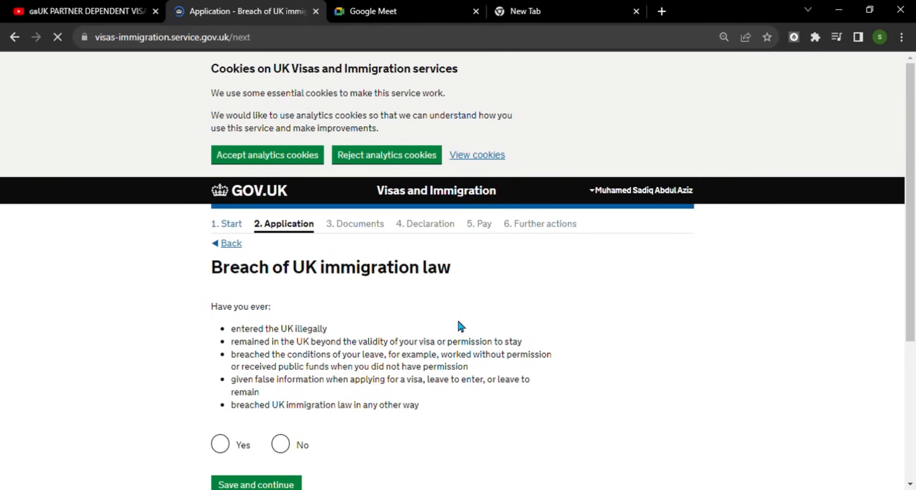
- Answer No to having breached UK immigration law
{"action": "scroll", "coordinate": [489, 326], "scroll_direction": "down", "scroll_amount": 1}
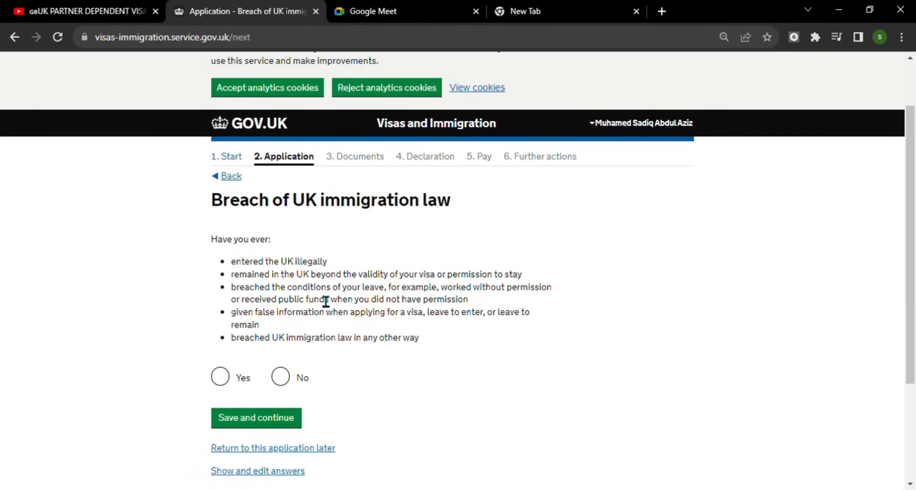
{"action": "left_click", "coordinate": [282, 382]}
{"action": "left_click", "coordinate": [281, 418]}
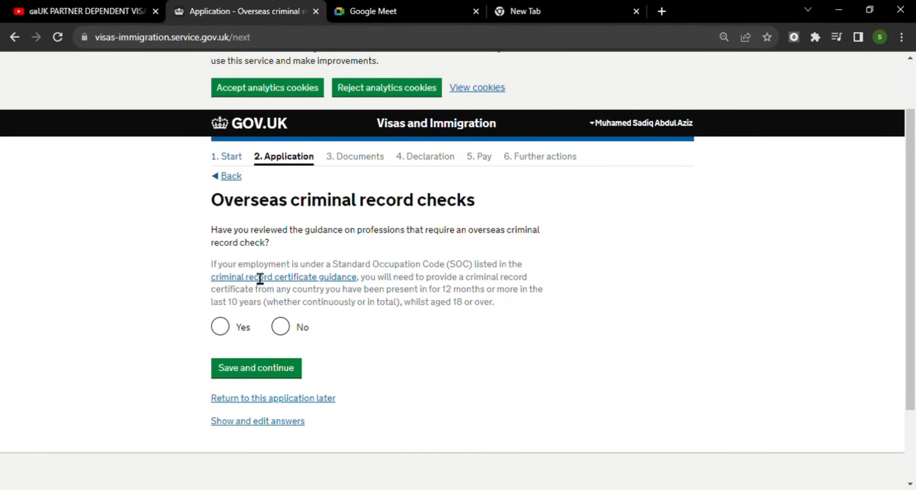
- Confirm the criminal record guidance was read and answer No to a check-requiring profession
{"action": "left_click", "coordinate": [228, 329]}
{"action": "left_click", "coordinate": [275, 377]}
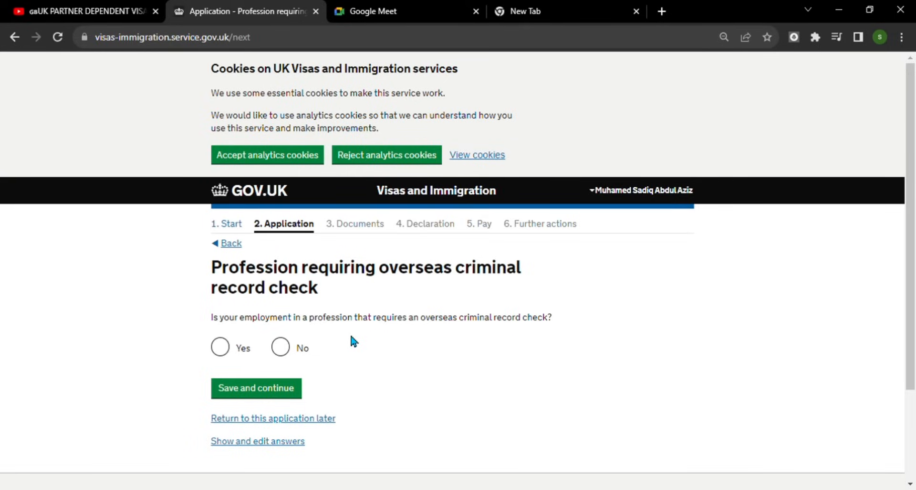
{"action": "left_click", "coordinate": [288, 351]}
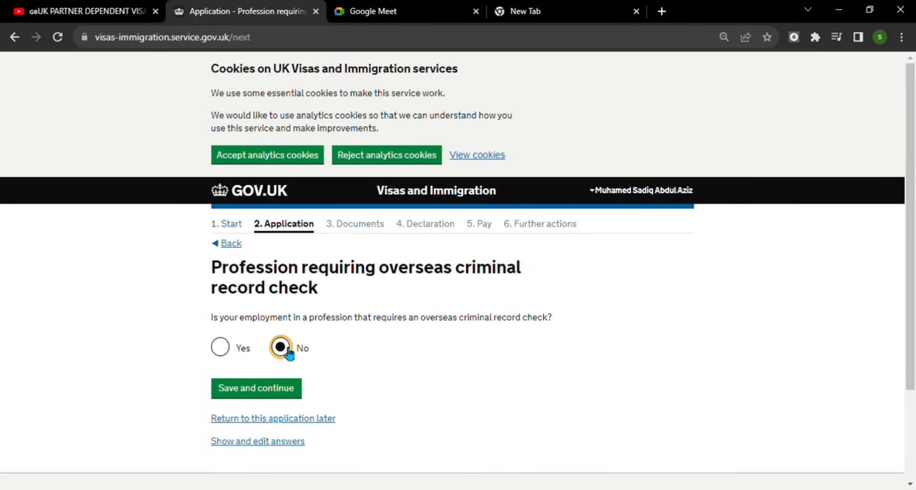
{"action": "left_click", "coordinate": [266, 389]}
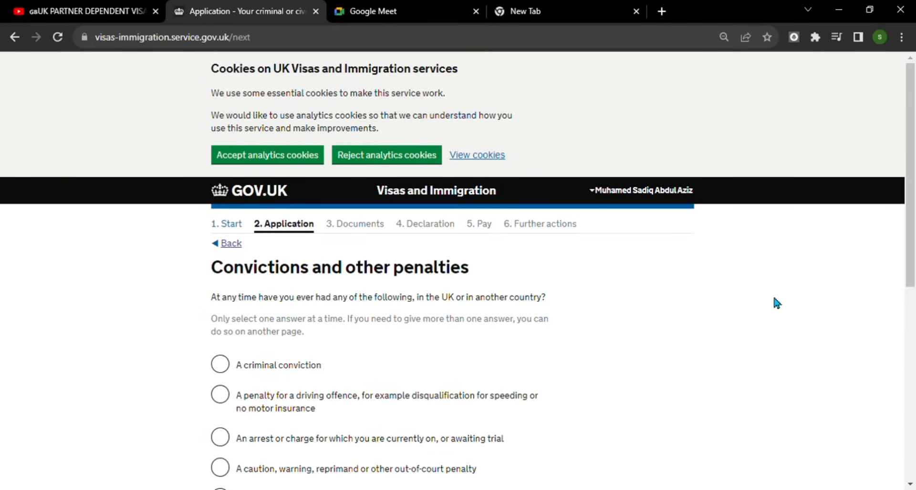
- Declare never having had any convictions or penalties
{"action": "scroll", "coordinate": [501, 274], "scroll_direction": "down", "scroll_amount": 1}
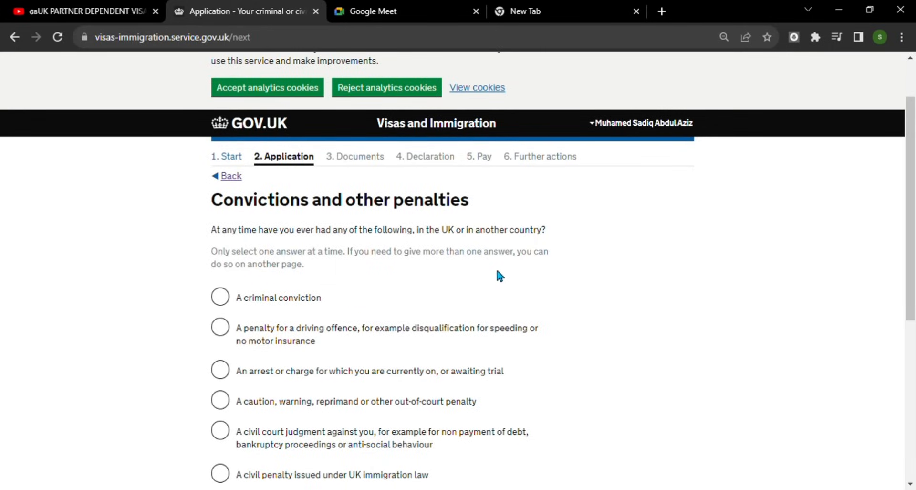
{"action": "scroll", "coordinate": [506, 267], "scroll_direction": "down", "scroll_amount": 1}
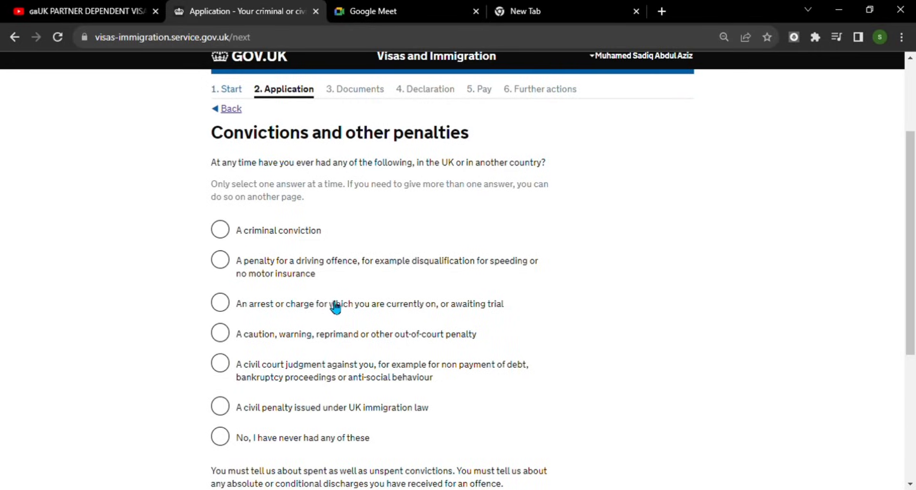
{"action": "scroll", "coordinate": [334, 306], "scroll_direction": "down", "scroll_amount": 2}
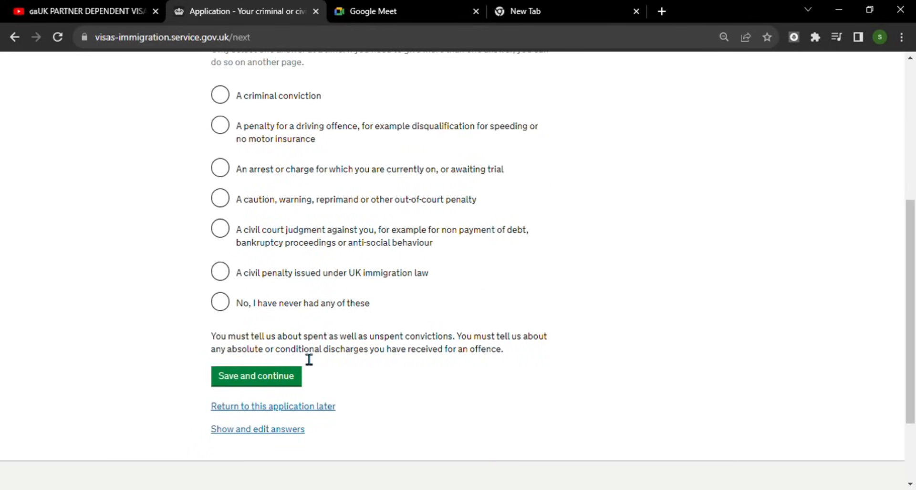
{"action": "left_click", "coordinate": [228, 309]}
{"action": "left_click", "coordinate": [288, 378]}
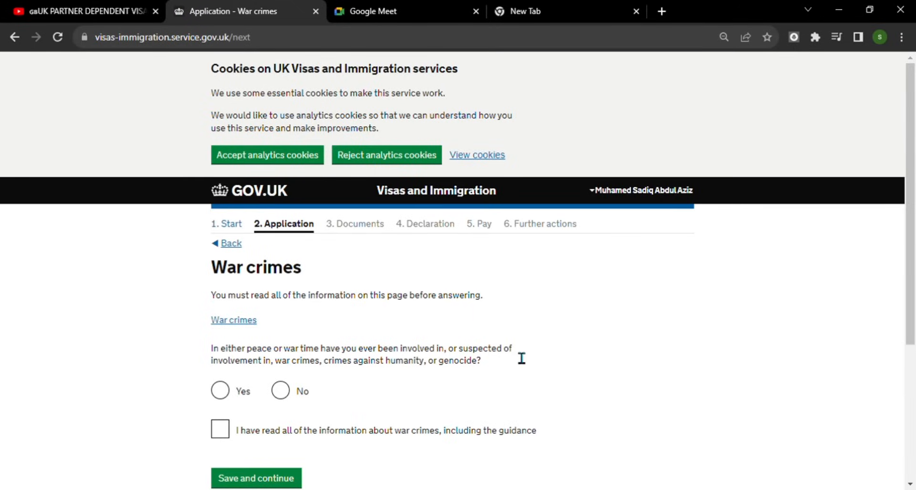
- Answer No to war crimes involvement and confirm the war crimes information was read
{"action": "scroll", "coordinate": [239, 253], "scroll_direction": "down", "scroll_amount": 3}
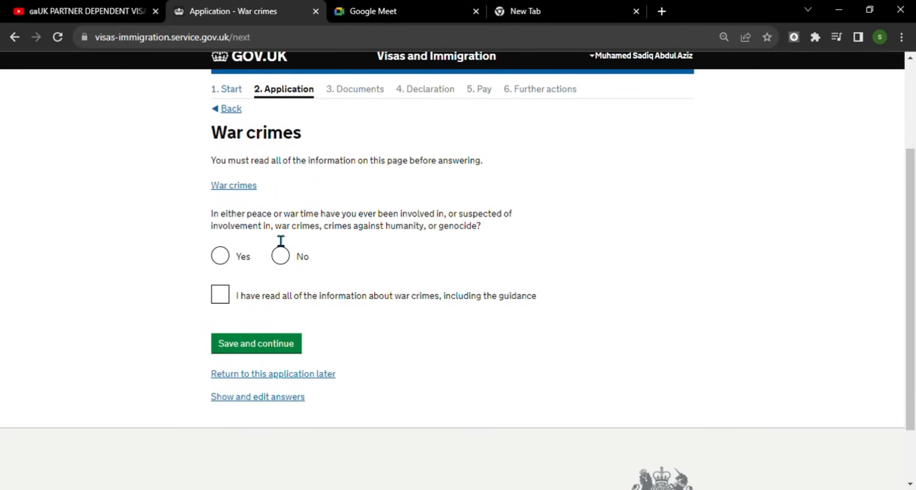
{"action": "left_click", "coordinate": [286, 260]}
{"action": "left_click", "coordinate": [228, 299]}
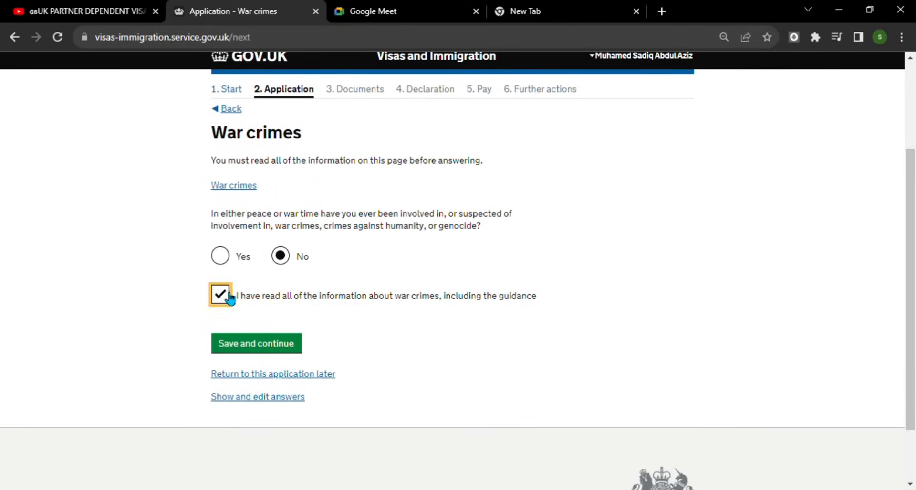
{"action": "left_click", "coordinate": [274, 348]}
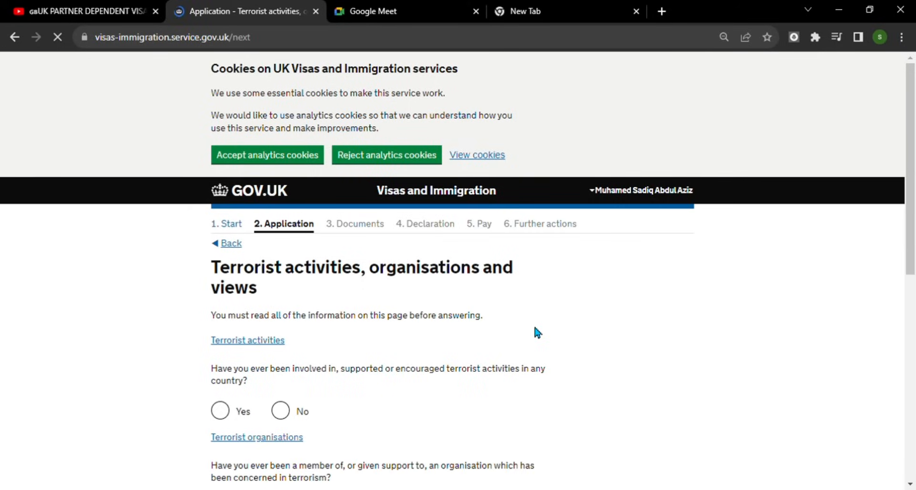
- Answer No to terrorist activities, organisations and views, confirming the terrorism guidance was read
{"action": "scroll", "coordinate": [451, 330], "scroll_direction": "down", "scroll_amount": 2}
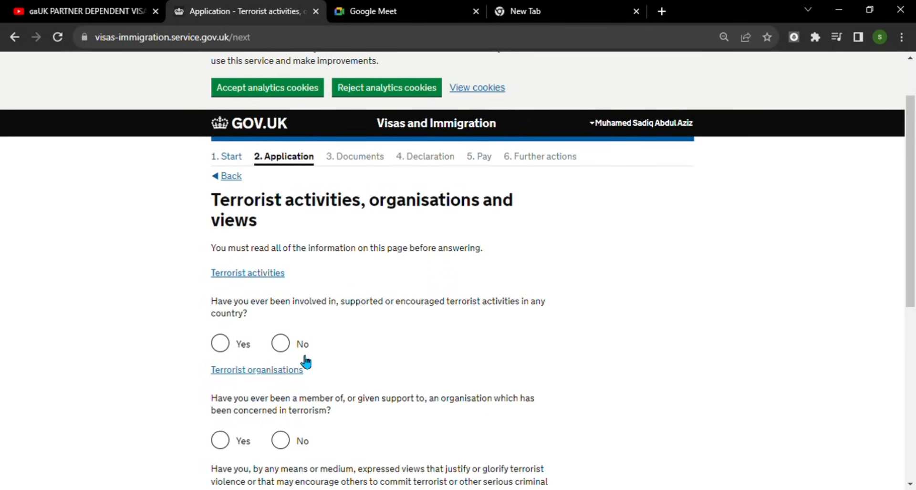
{"action": "left_click", "coordinate": [281, 342]}
{"action": "scroll", "coordinate": [452, 365], "scroll_direction": "down", "scroll_amount": 4}
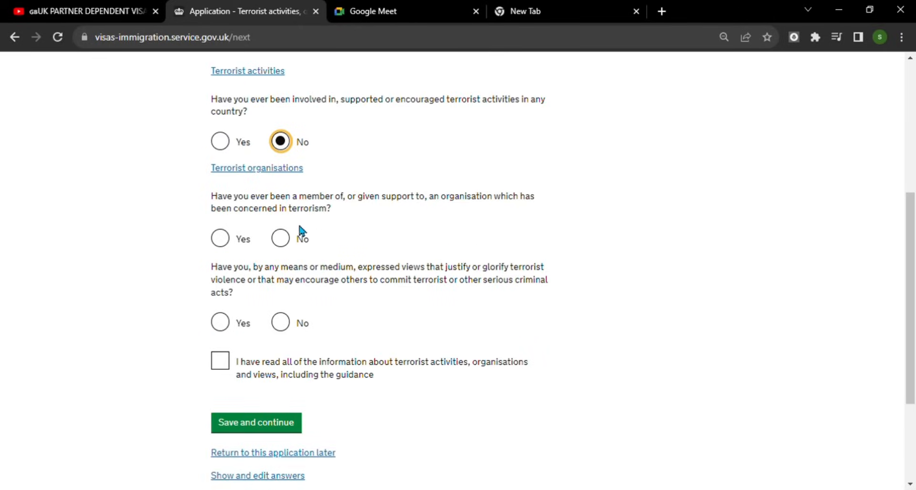
{"action": "left_click", "coordinate": [291, 237]}
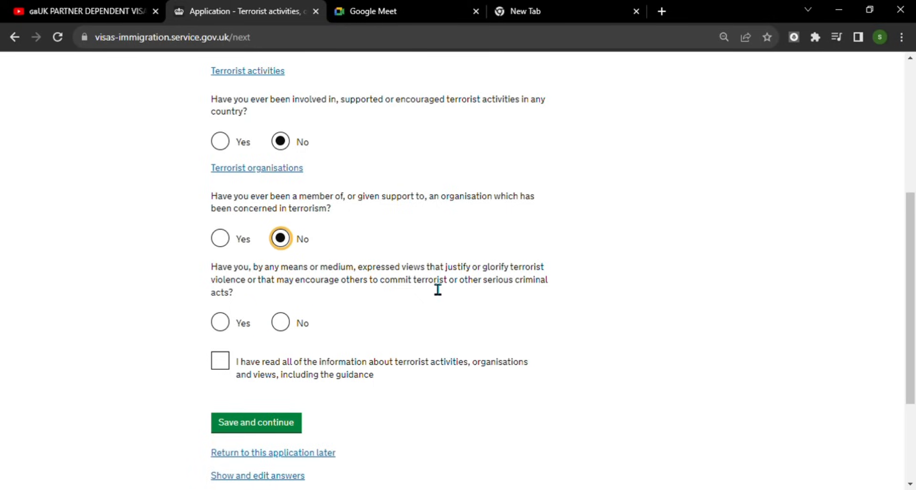
{"action": "left_click", "coordinate": [282, 322]}
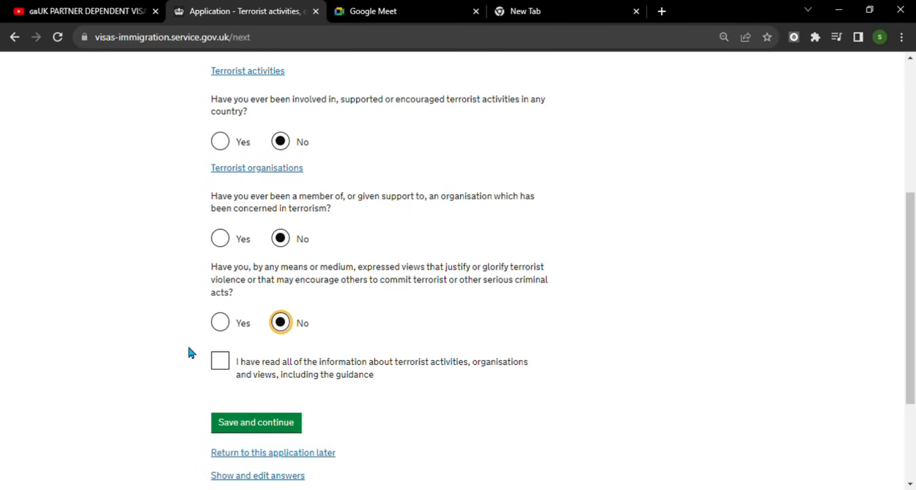
{"action": "left_click", "coordinate": [224, 364]}
{"action": "left_click", "coordinate": [265, 422]}
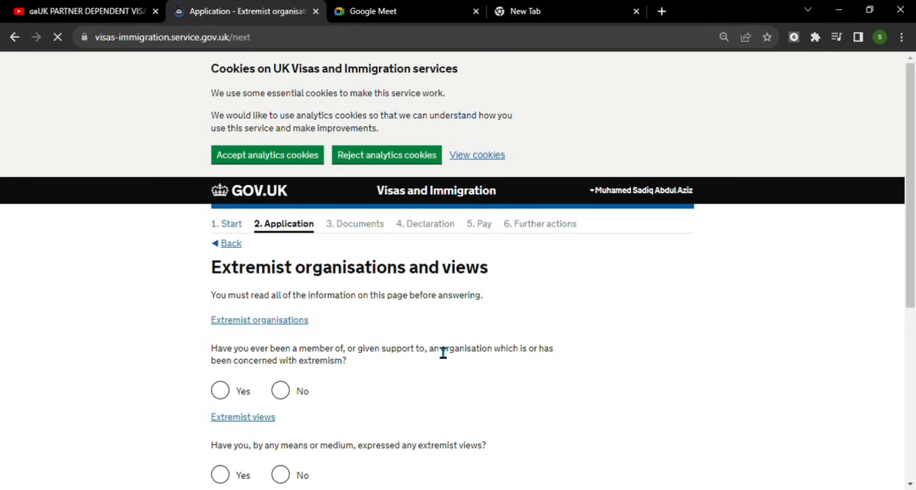
- Answer No to extremist organisation membership and views, confirming the extremism guidance was read
{"action": "scroll", "coordinate": [439, 346], "scroll_direction": "down", "scroll_amount": 1}
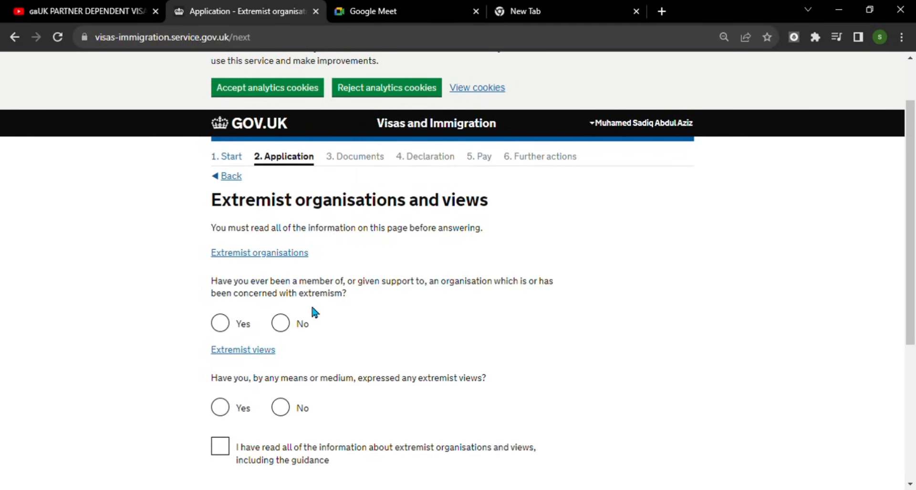
{"action": "left_click", "coordinate": [288, 333]}
{"action": "scroll", "coordinate": [536, 385], "scroll_direction": "down", "scroll_amount": 3}
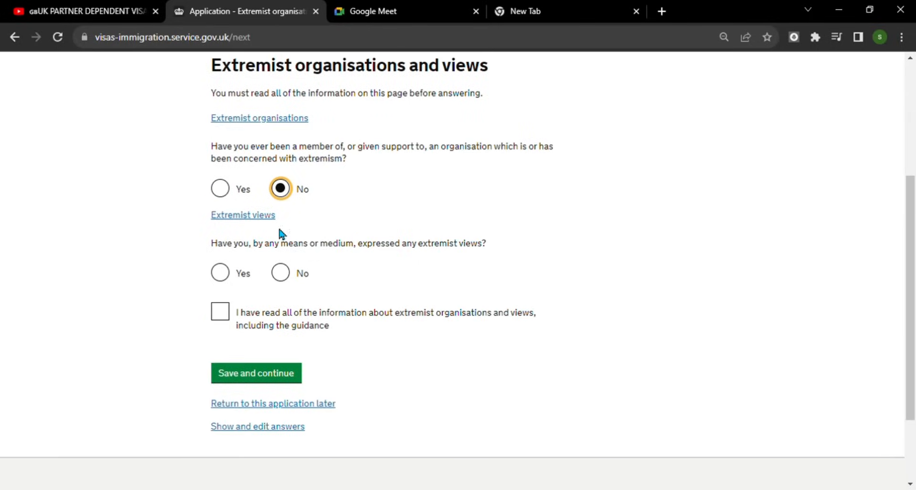
{"action": "left_click", "coordinate": [288, 277]}
{"action": "left_click", "coordinate": [226, 317]}
{"action": "left_click", "coordinate": [293, 374]}
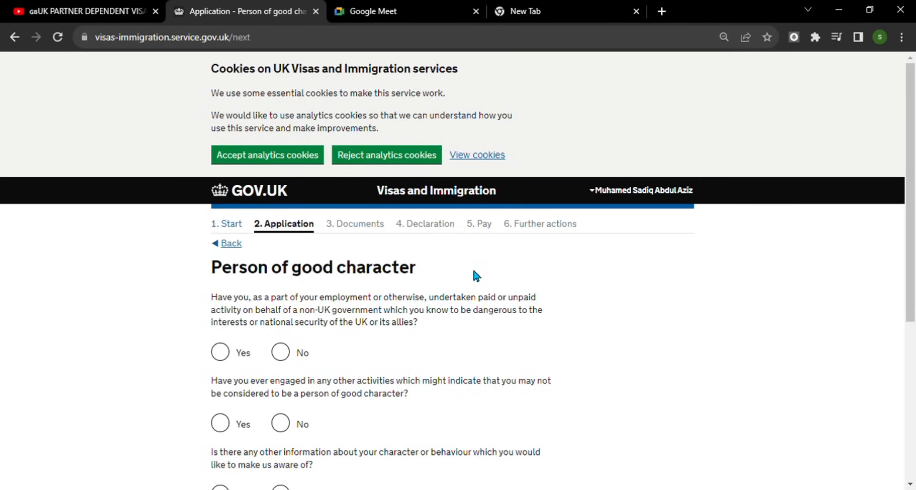
- Answer No to all three good-character questions, including working for a hostile government
{"action": "scroll", "coordinate": [472, 266], "scroll_direction": "down", "scroll_amount": 1}
{"action": "scroll", "coordinate": [473, 276], "scroll_direction": "down", "scroll_amount": 1}
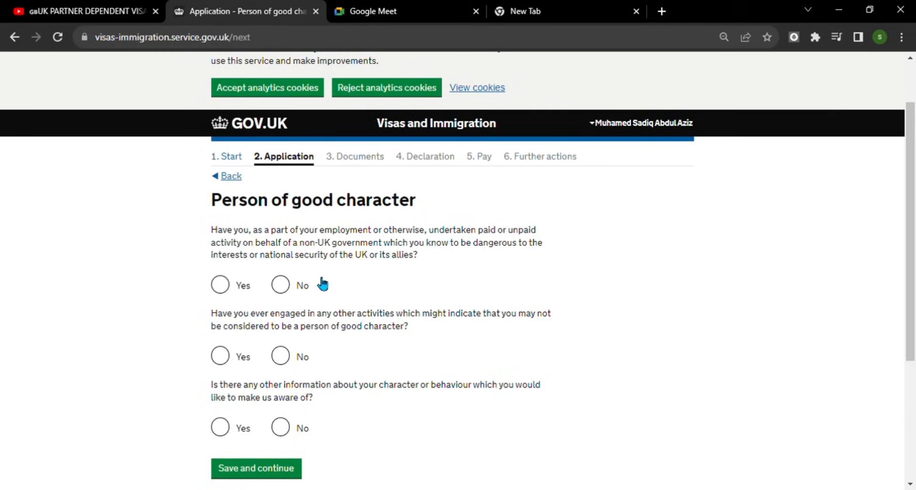
{"action": "left_click", "coordinate": [291, 286]}
{"action": "scroll", "coordinate": [423, 271], "scroll_direction": "down", "scroll_amount": 1}
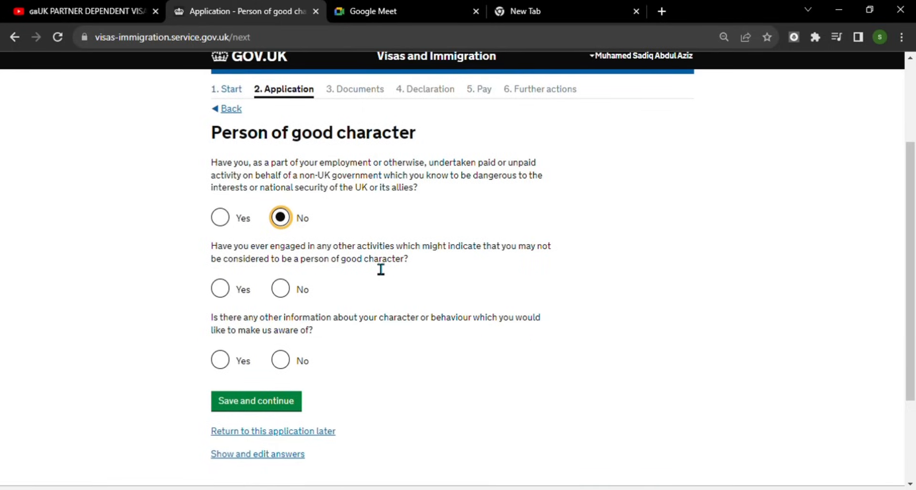
{"action": "left_click", "coordinate": [285, 288]}
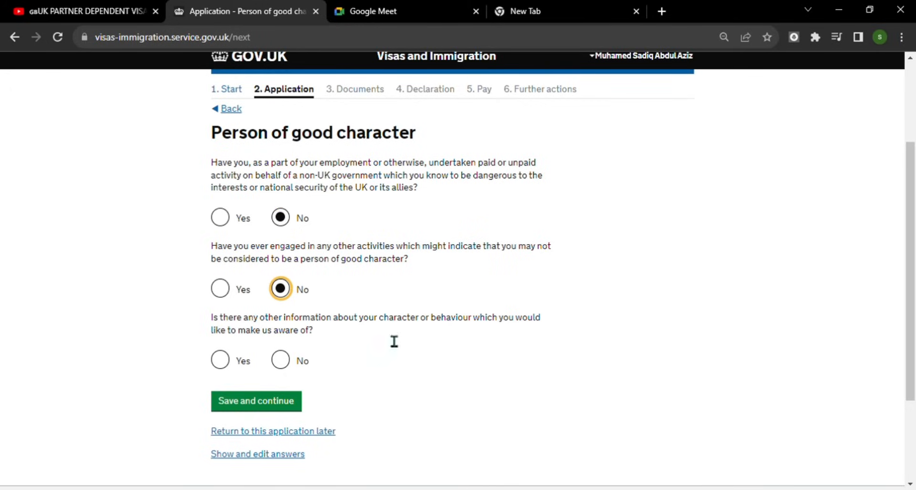
{"action": "scroll", "coordinate": [386, 325], "scroll_direction": "down", "scroll_amount": 1}
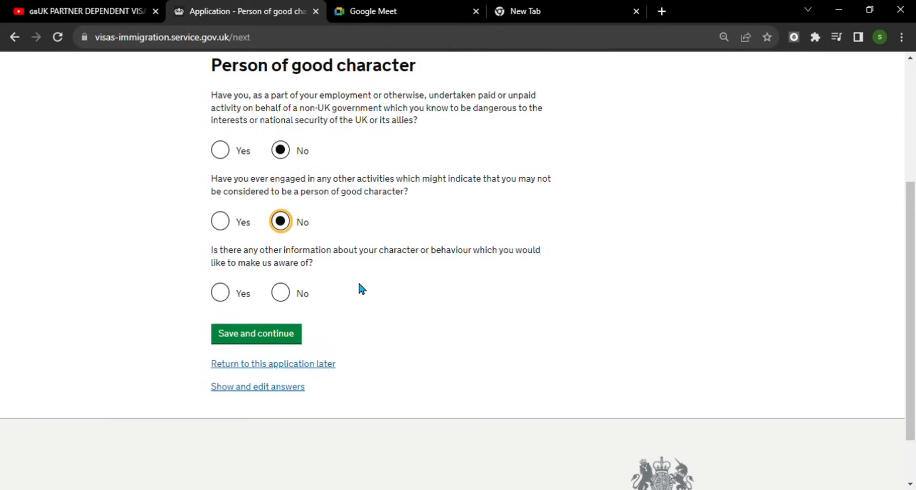
{"action": "left_click", "coordinate": [292, 295]}
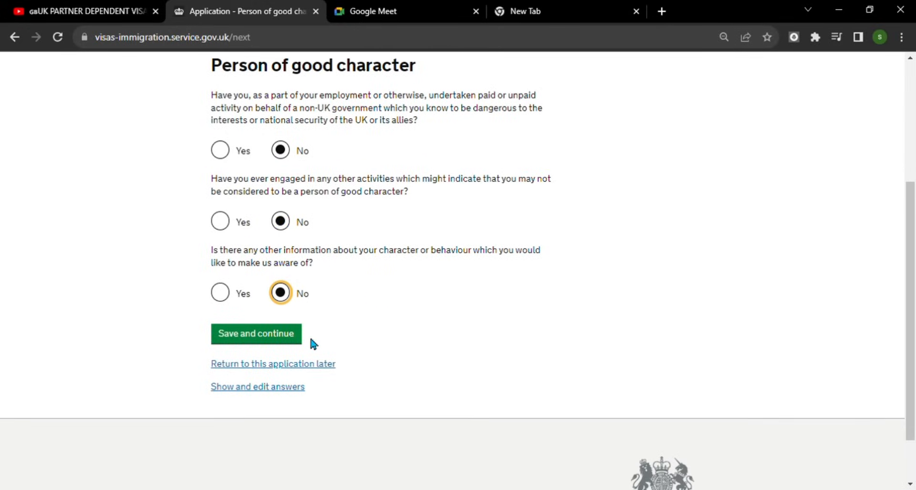
{"action": "left_click", "coordinate": [284, 336]}
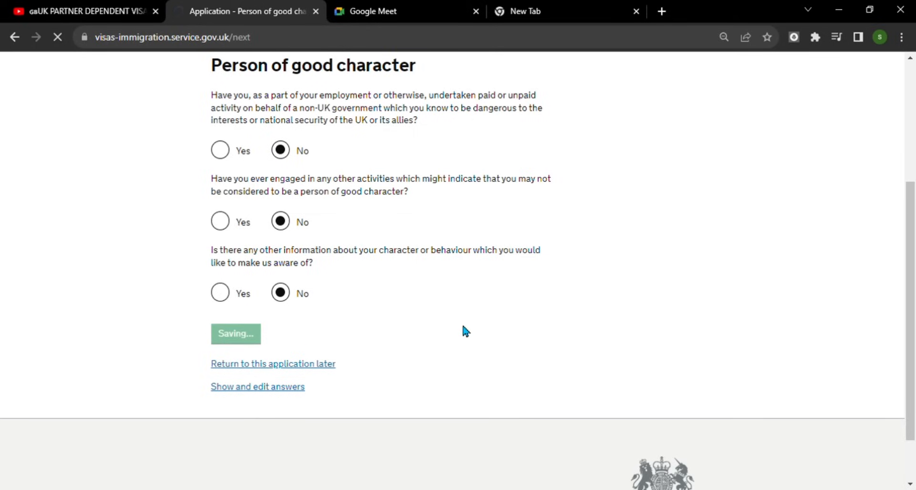
{"action": "scroll", "coordinate": [463, 330], "scroll_direction": "down", "scroll_amount": 1}
{"action": "scroll", "coordinate": [463, 326], "scroll_direction": "down", "scroll_amount": 2}
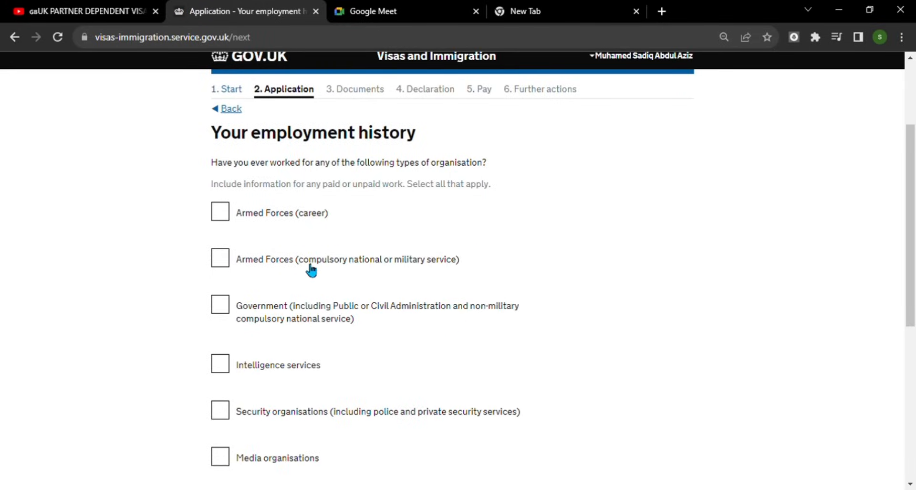
- Declare no work in any of the listed organisation types and save the employment history
{"action": "scroll", "coordinate": [308, 303], "scroll_direction": "down", "scroll_amount": 2}
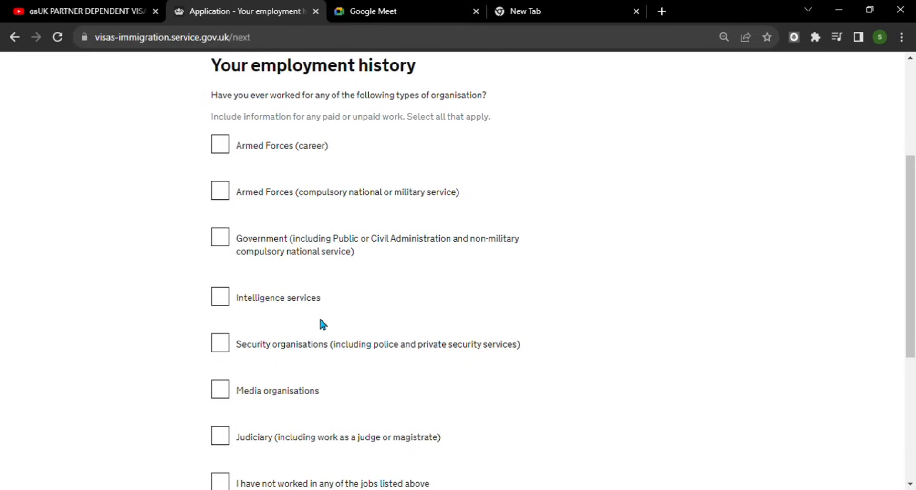
{"action": "scroll", "coordinate": [320, 320], "scroll_direction": "down", "scroll_amount": 3}
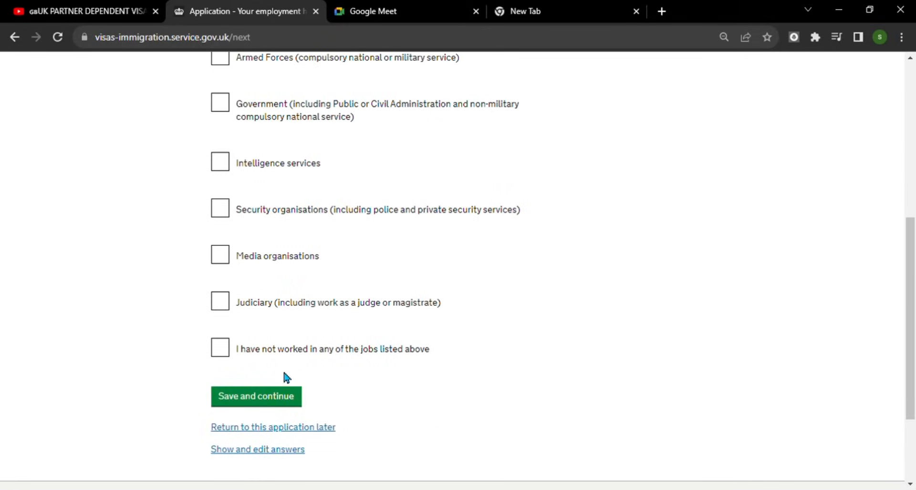
{"action": "left_click", "coordinate": [222, 352]}
{"action": "left_click", "coordinate": [268, 399]}
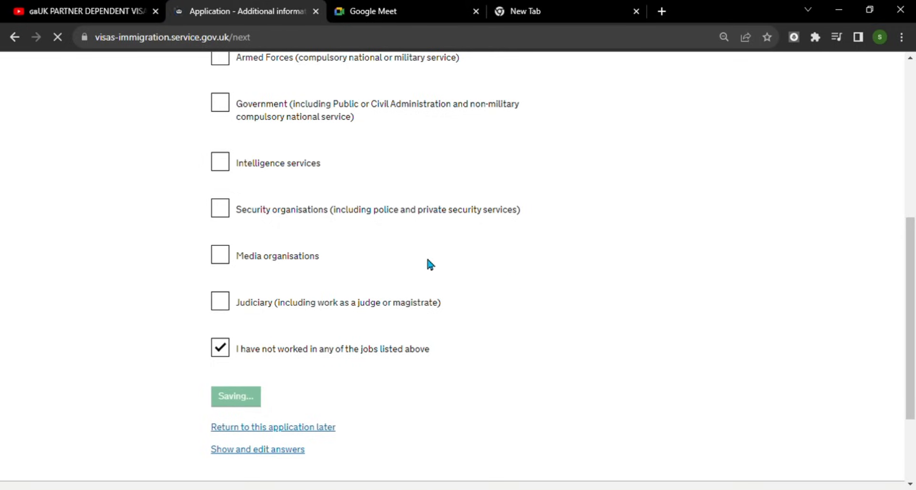
- Leave the additional information further details box empty and save it
{"action": "scroll", "coordinate": [507, 260], "scroll_direction": "down", "scroll_amount": 1}
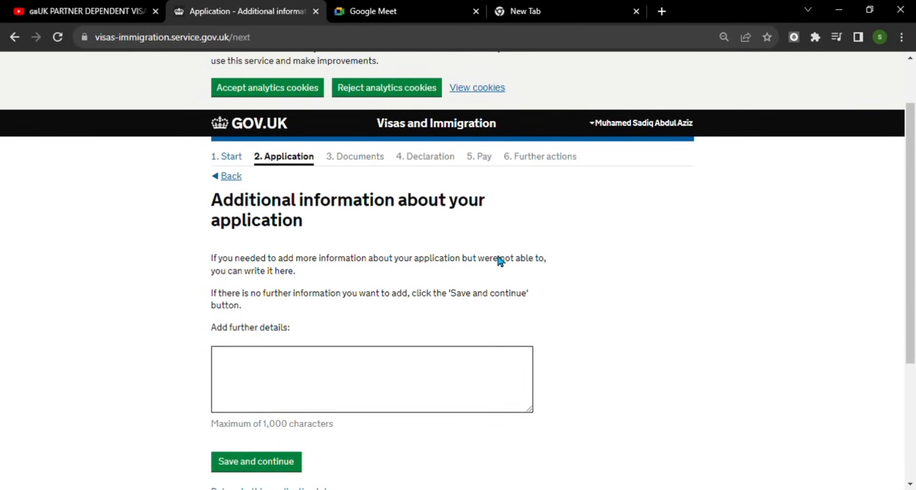
{"action": "scroll", "coordinate": [393, 290], "scroll_direction": "down", "scroll_amount": 1}
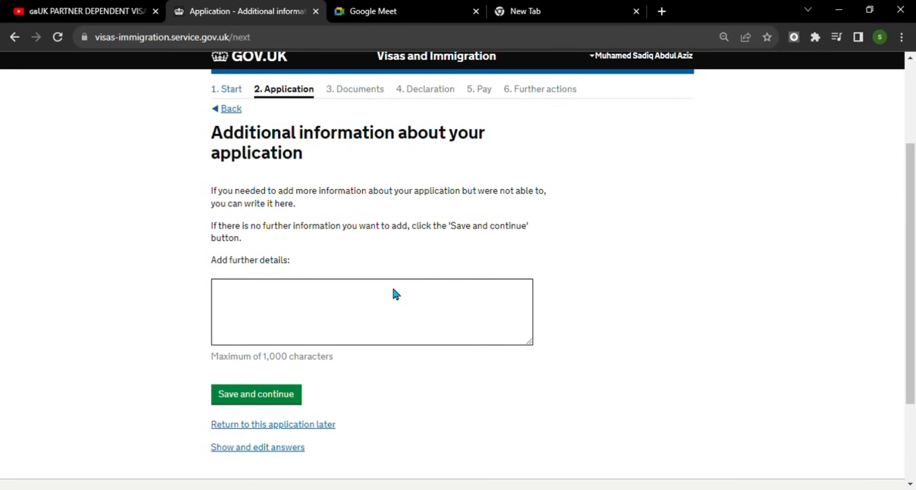
{"action": "scroll", "coordinate": [407, 299], "scroll_direction": "up", "scroll_amount": 1}
{"action": "left_click", "coordinate": [368, 376]}
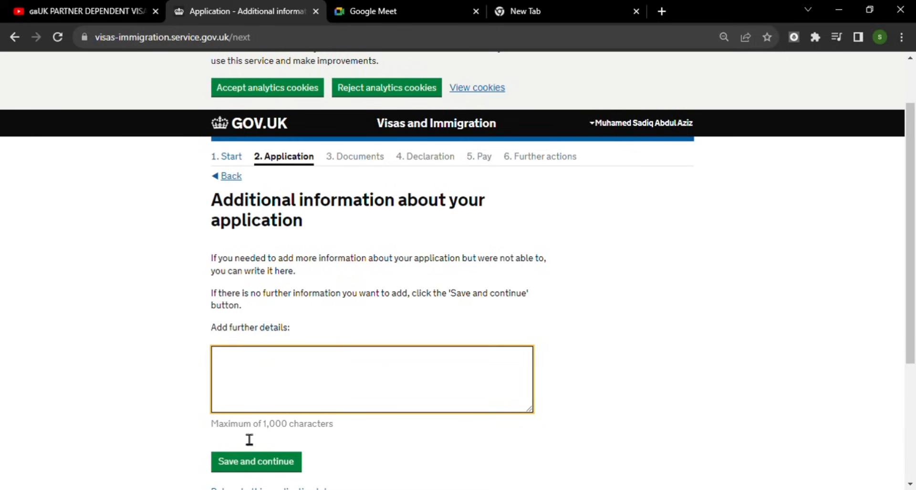
{"action": "left_click", "coordinate": [275, 460]}
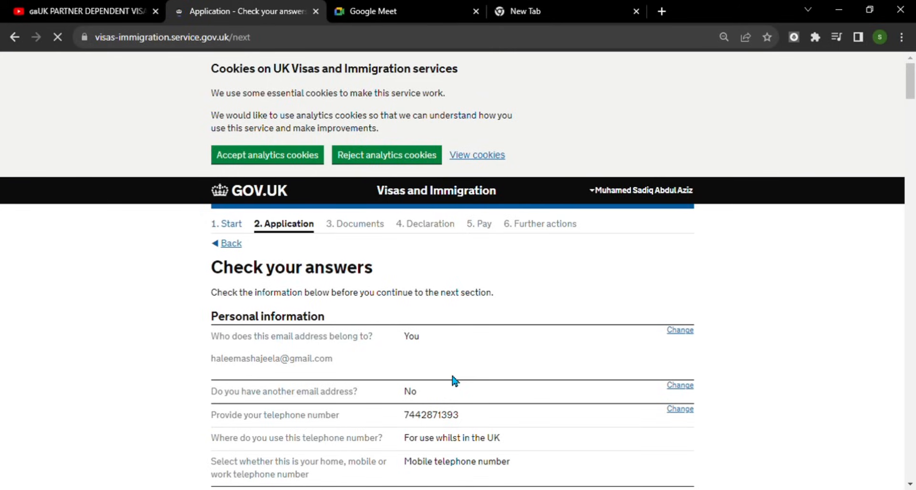
- Scroll through the Check your answers summary to the bottom and continue to Documents
{"action": "scroll", "coordinate": [455, 380], "scroll_direction": "down", "scroll_amount": 3}
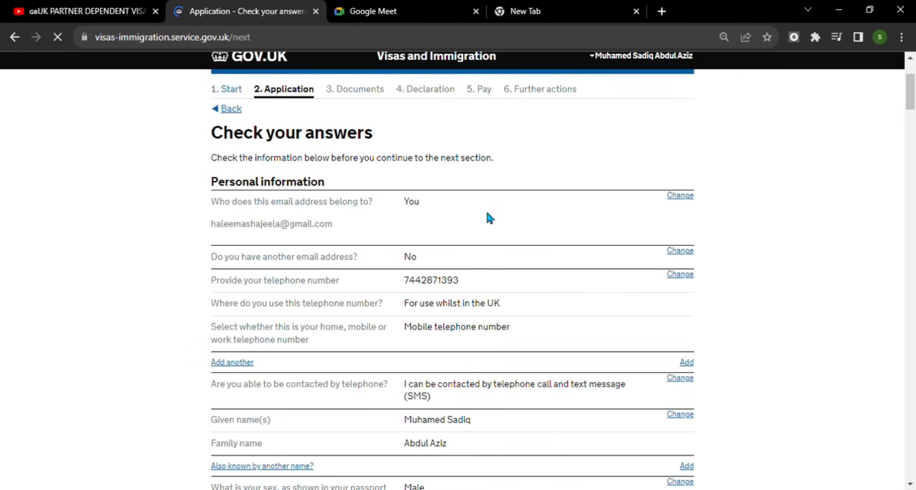
{"action": "scroll", "coordinate": [504, 222], "scroll_direction": "down", "scroll_amount": 8}
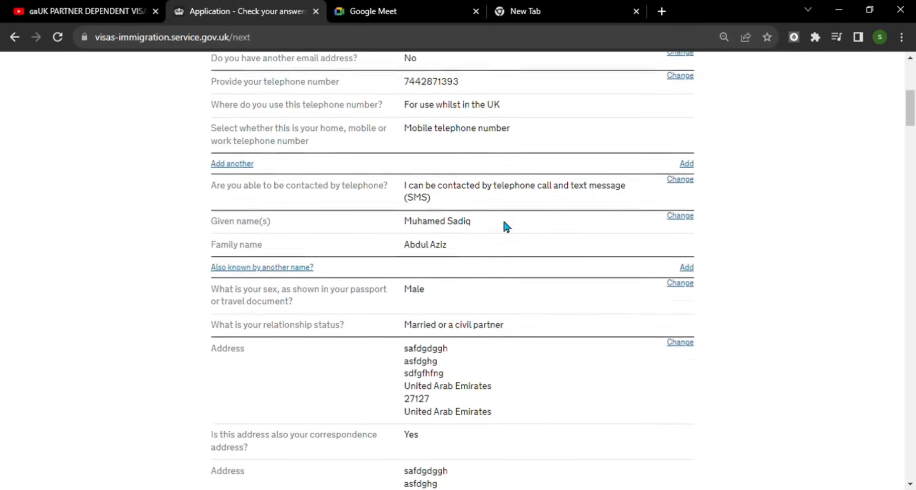
{"action": "scroll", "coordinate": [504, 225], "scroll_direction": "down", "scroll_amount": 16}
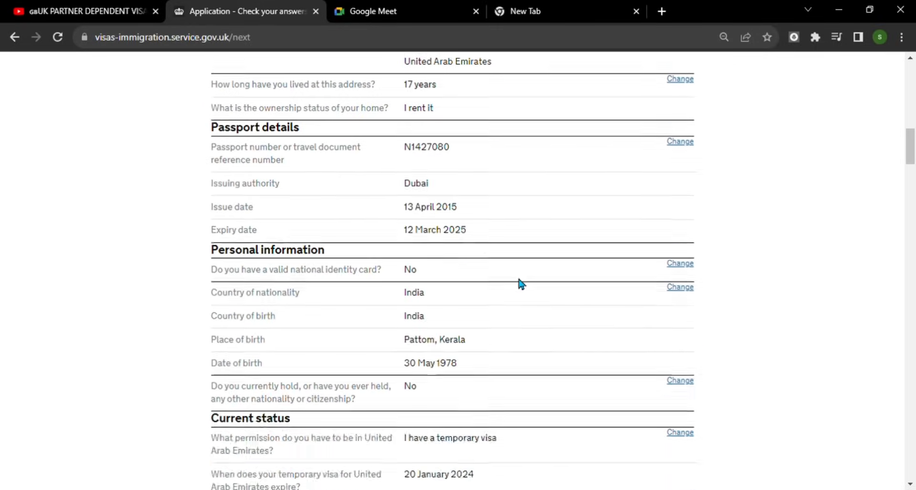
{"action": "scroll", "coordinate": [514, 313], "scroll_direction": "down", "scroll_amount": 15}
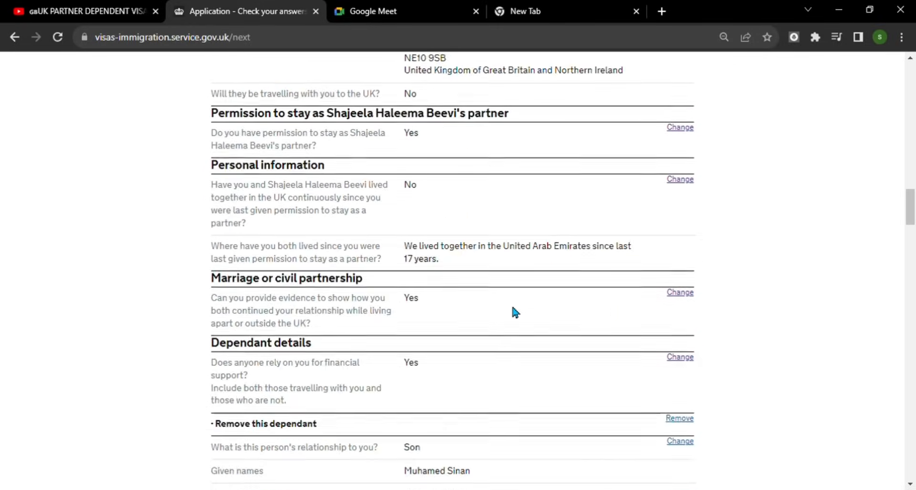
{"action": "scroll", "coordinate": [509, 311], "scroll_direction": "down", "scroll_amount": 20}
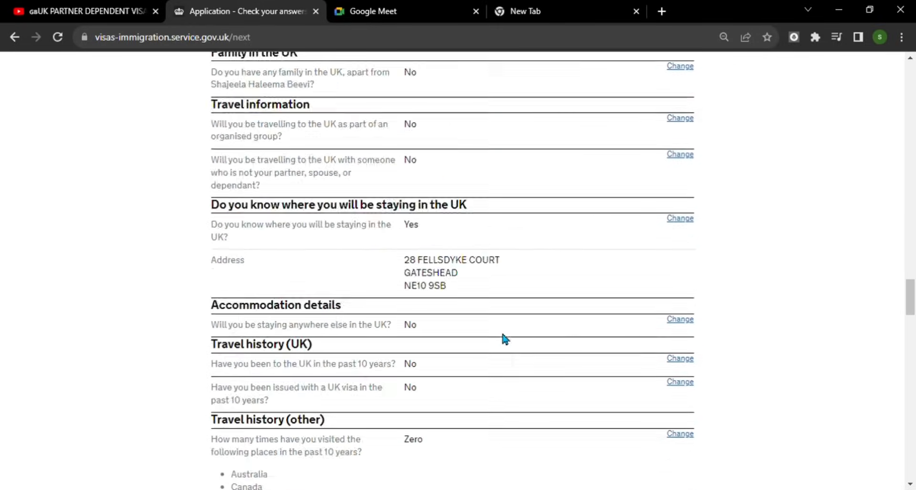
{"action": "scroll", "coordinate": [505, 348], "scroll_direction": "down", "scroll_amount": 20}
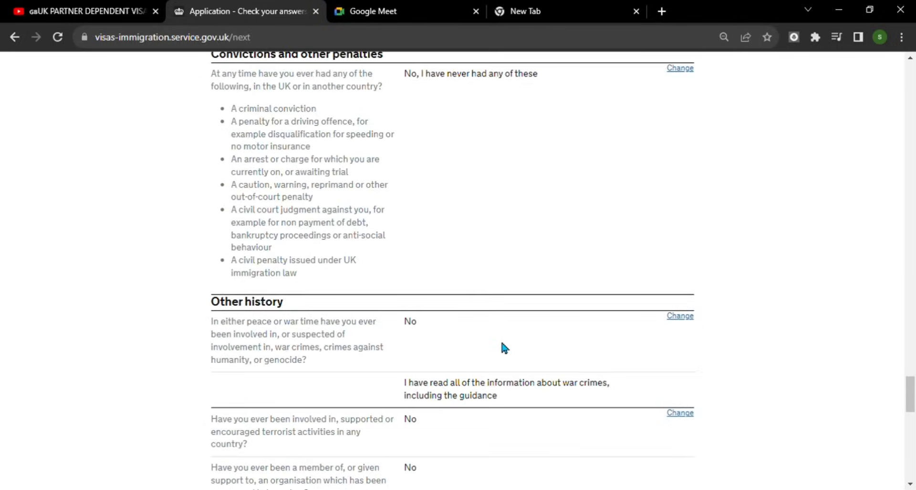
{"action": "scroll", "coordinate": [513, 349], "scroll_direction": "down", "scroll_amount": 5}
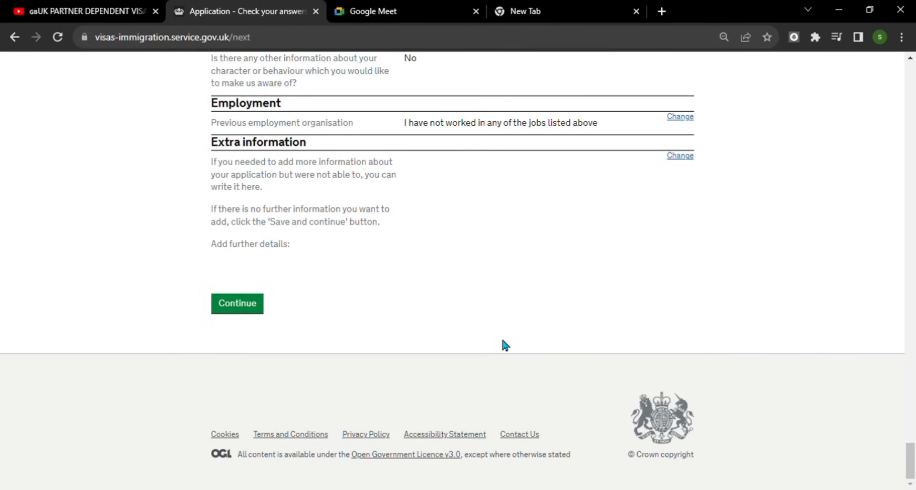
{"action": "scroll", "coordinate": [505, 332], "scroll_direction": "up", "scroll_amount": 3}
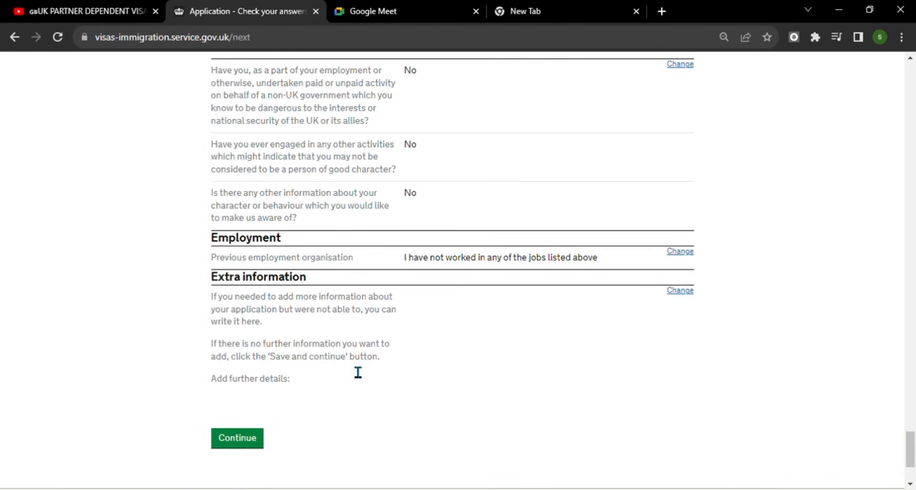
{"action": "left_click", "coordinate": [243, 442]}
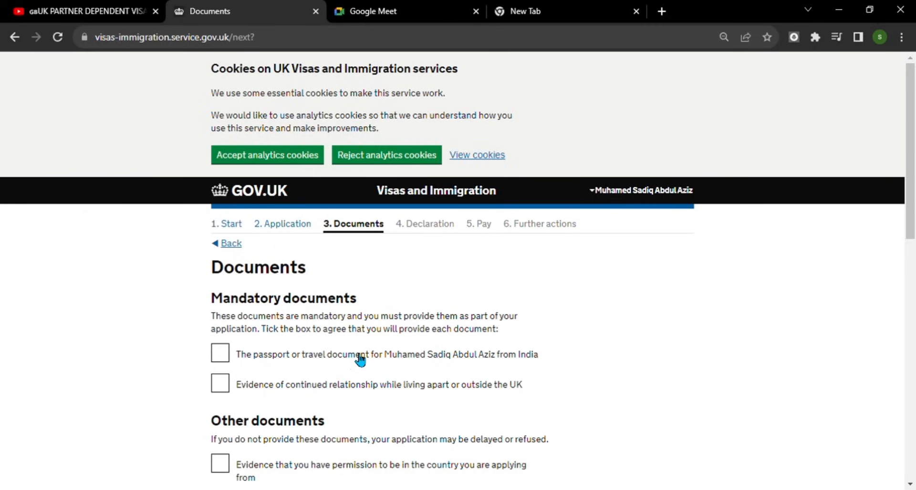
- Agree to provide the passport, relationship evidence, own permission evidence and partner's UK permission evidence
{"action": "scroll", "coordinate": [361, 359], "scroll_direction": "down", "scroll_amount": 1}
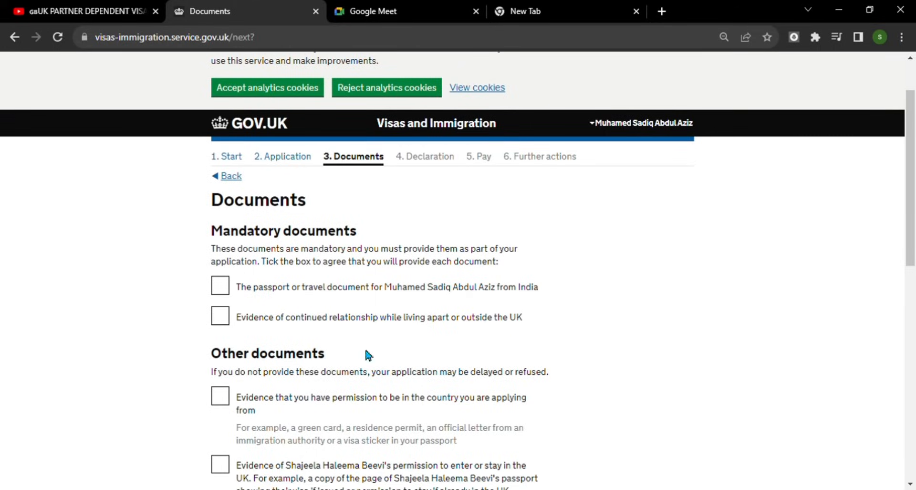
{"action": "left_click", "coordinate": [222, 288]}
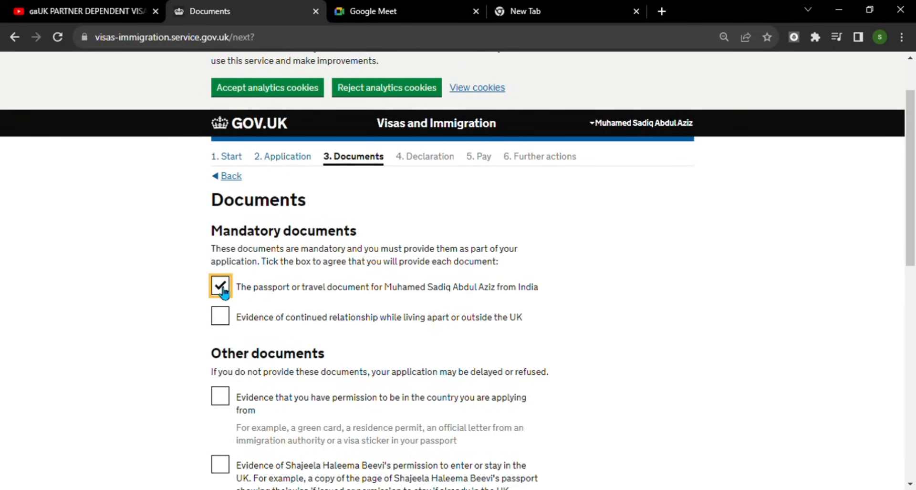
{"action": "left_click", "coordinate": [232, 322]}
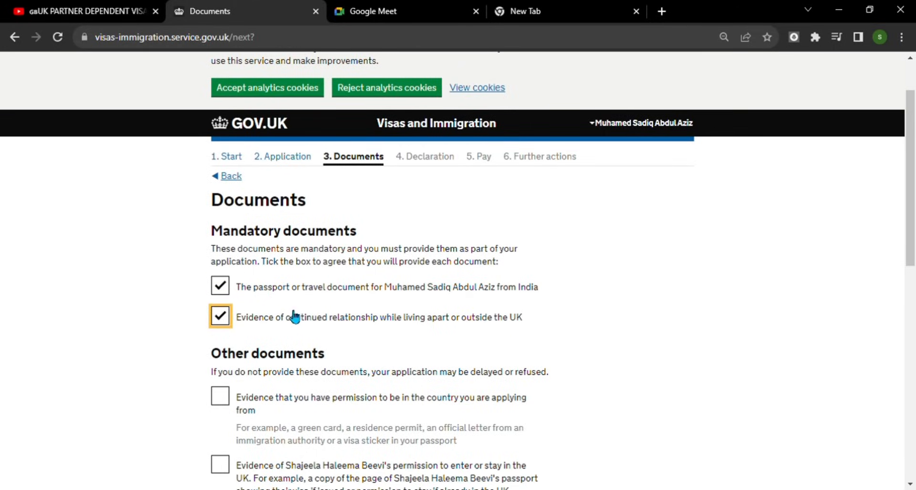
{"action": "scroll", "coordinate": [407, 335], "scroll_direction": "down", "scroll_amount": 2}
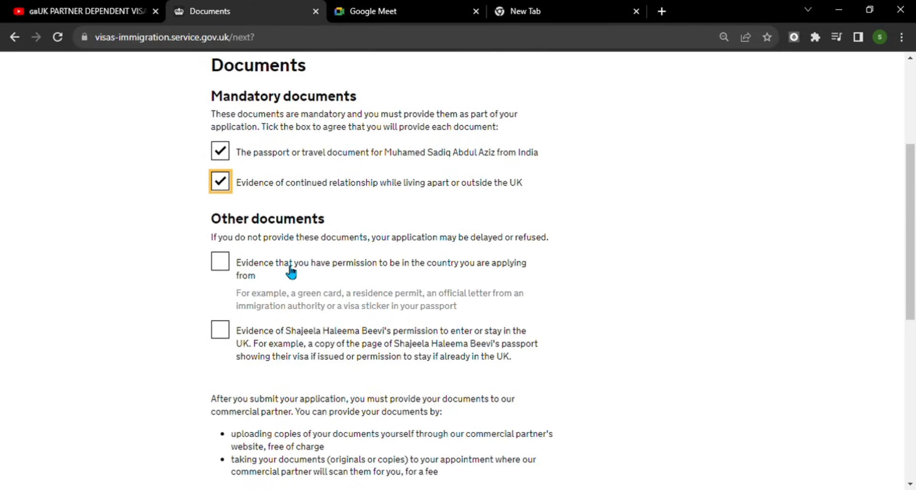
{"action": "left_click", "coordinate": [226, 260]}
{"action": "scroll", "coordinate": [366, 299], "scroll_direction": "down", "scroll_amount": 1}
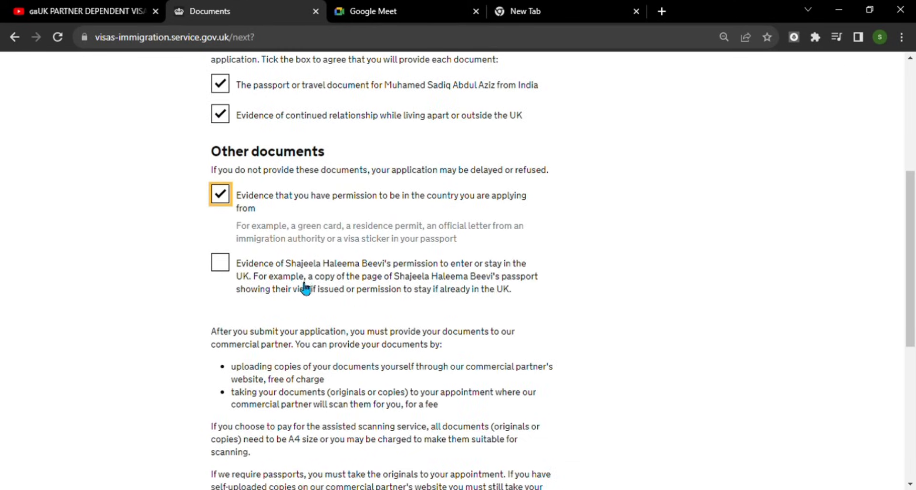
{"action": "left_click", "coordinate": [221, 268]}
{"action": "scroll", "coordinate": [354, 277], "scroll_direction": "down", "scroll_amount": 2}
{"action": "scroll", "coordinate": [399, 321], "scroll_direction": "down", "scroll_amount": 2}
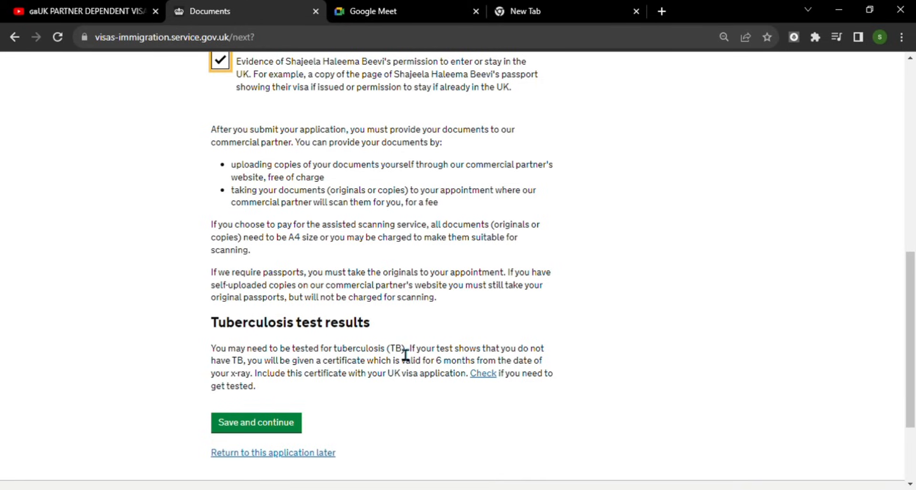
{"action": "scroll", "coordinate": [406, 354], "scroll_direction": "down", "scroll_amount": 2}
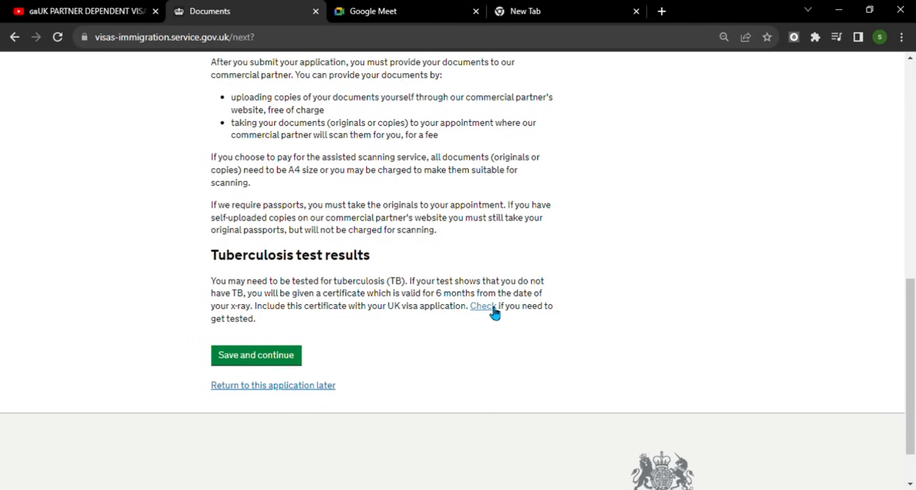
- Save the documents list, then tick and save acceptance of the visa conditions
{"action": "left_click", "coordinate": [264, 362]}
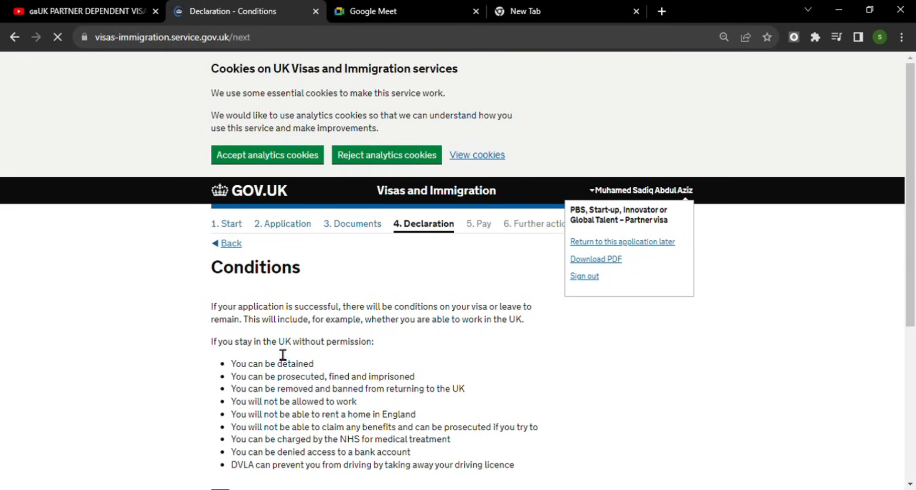
{"action": "scroll", "coordinate": [442, 352], "scroll_direction": "down", "scroll_amount": 1}
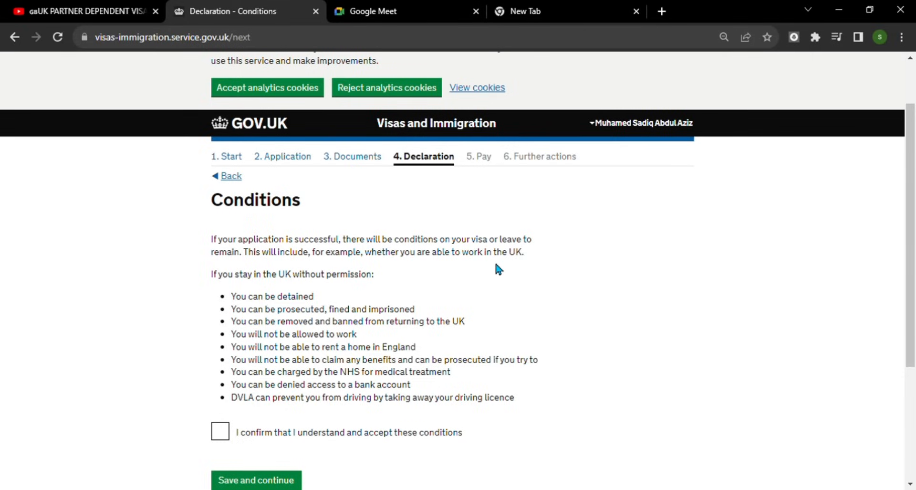
{"action": "scroll", "coordinate": [428, 306], "scroll_direction": "down", "scroll_amount": 1}
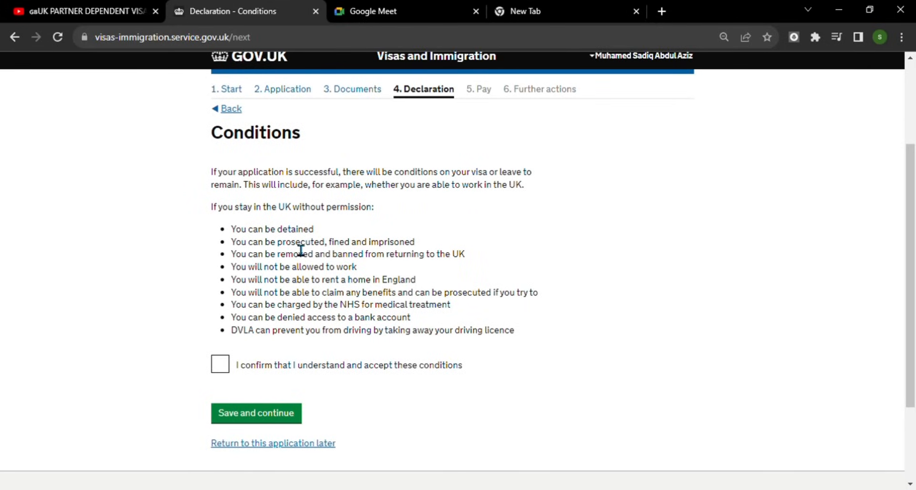
{"action": "left_click", "coordinate": [225, 372]}
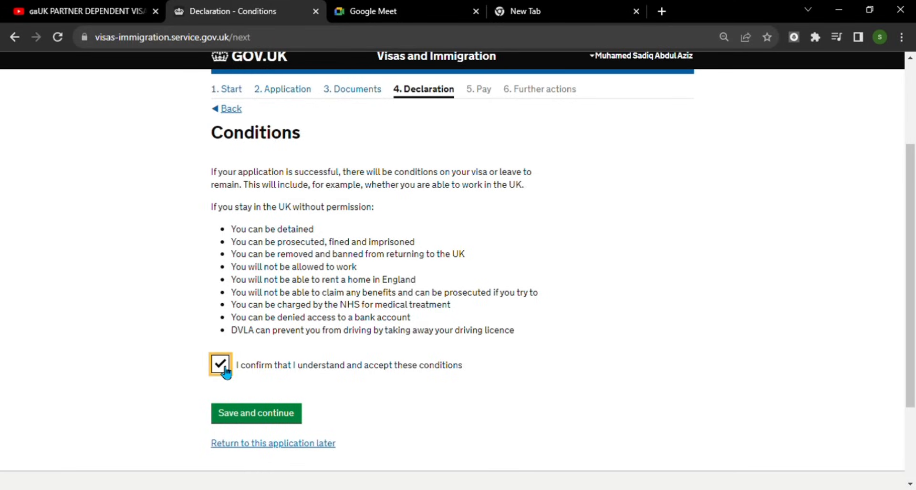
{"action": "left_click", "coordinate": [268, 413]}
- Accept the declaration as the applicant aged 18 or over
{"action": "scroll", "coordinate": [372, 329], "scroll_direction": "down", "scroll_amount": 3}
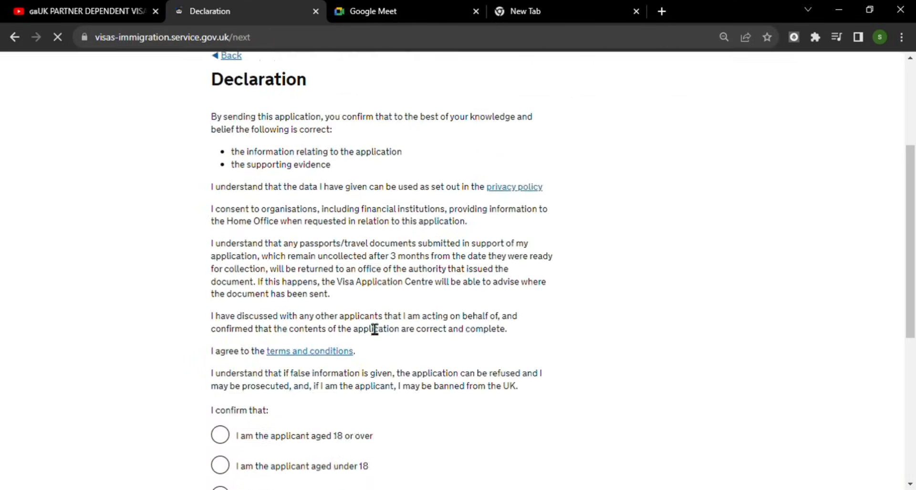
{"action": "scroll", "coordinate": [360, 360], "scroll_direction": "up", "scroll_amount": 3}
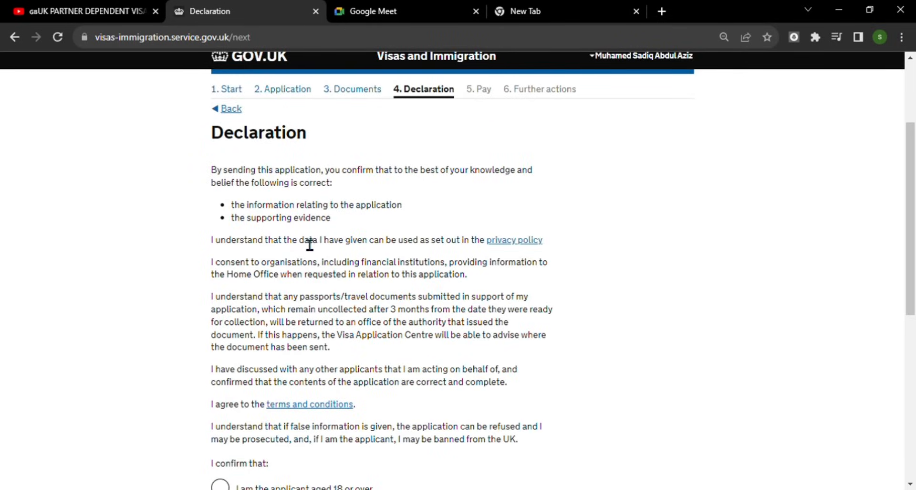
{"action": "scroll", "coordinate": [353, 301], "scroll_direction": "down", "scroll_amount": 4}
{"action": "scroll", "coordinate": [313, 226], "scroll_direction": "up", "scroll_amount": 2}
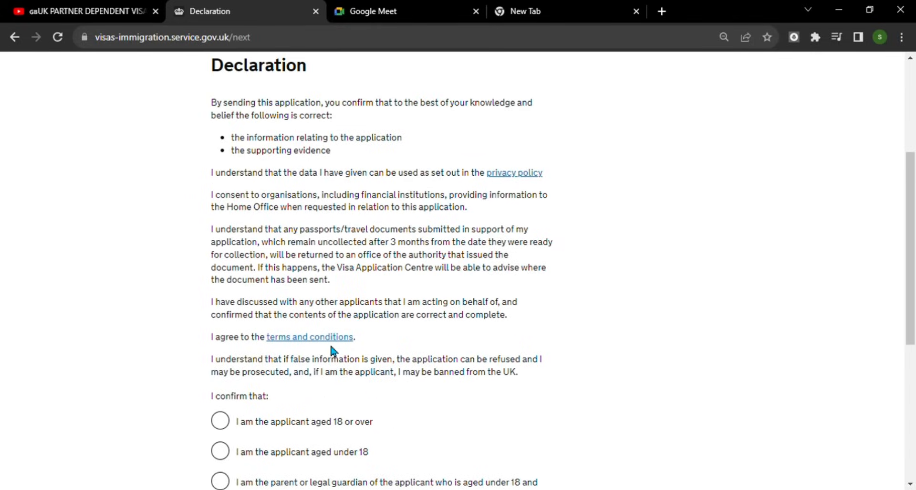
{"action": "scroll", "coordinate": [333, 352], "scroll_direction": "down", "scroll_amount": 1}
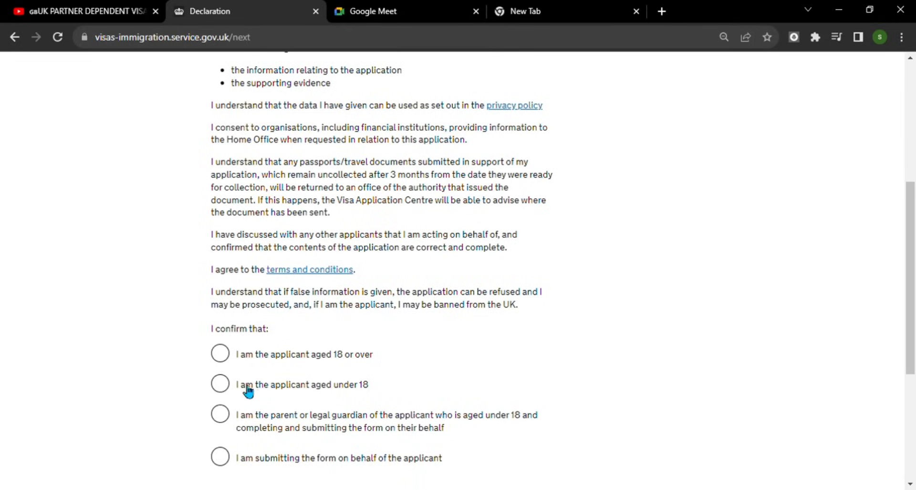
{"action": "left_click", "coordinate": [229, 362]}
{"action": "scroll", "coordinate": [397, 377], "scroll_direction": "down", "scroll_amount": 1}
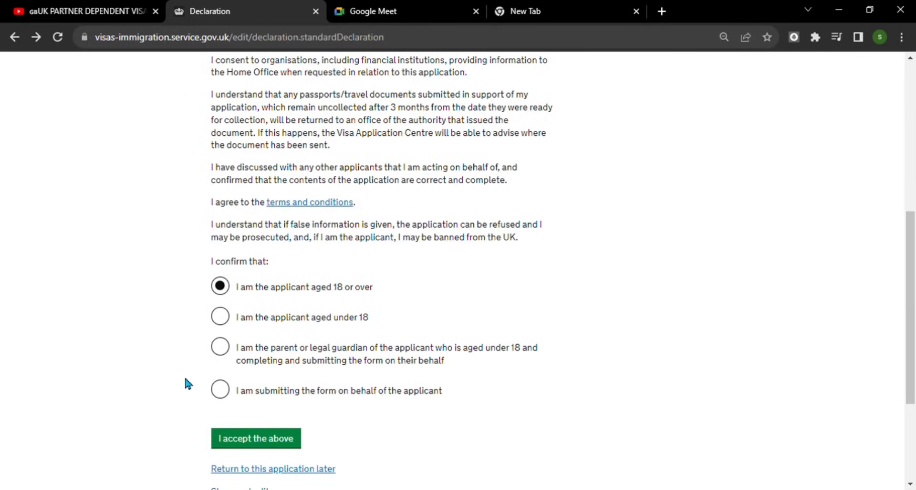
{"action": "scroll", "coordinate": [360, 307], "scroll_direction": "up", "scroll_amount": 3}
{"action": "scroll", "coordinate": [367, 308], "scroll_direction": "down", "scroll_amount": 3}
{"action": "left_click", "coordinate": [269, 441]}
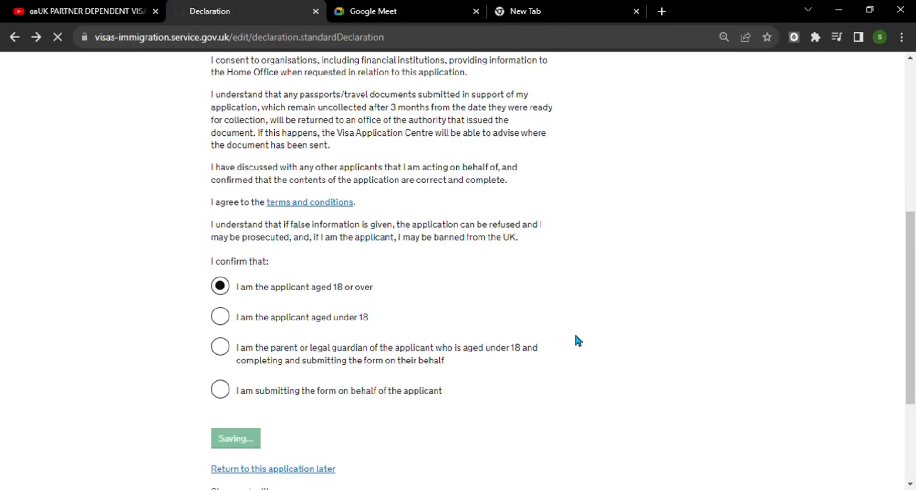
- Review the declaration answers and continue to the Pay step
{"action": "scroll", "coordinate": [222, 250], "scroll_direction": "down", "scroll_amount": 3}
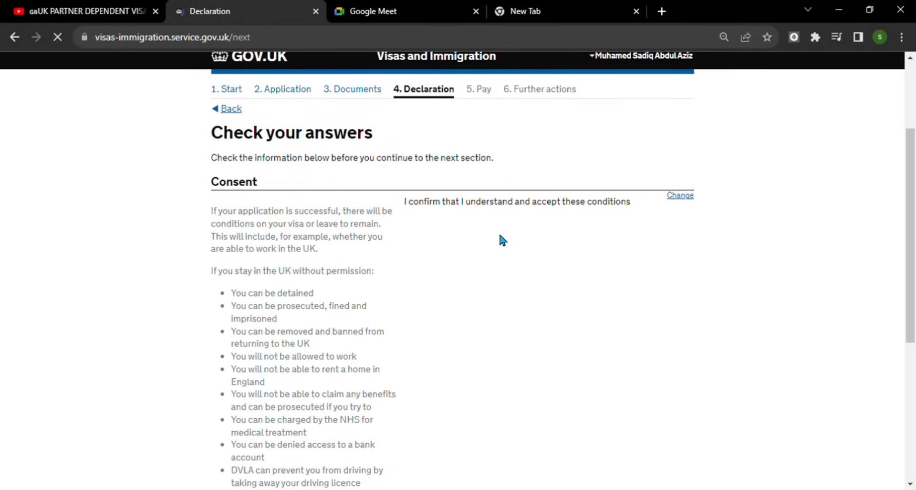
{"action": "scroll", "coordinate": [541, 239], "scroll_direction": "down", "scroll_amount": 4}
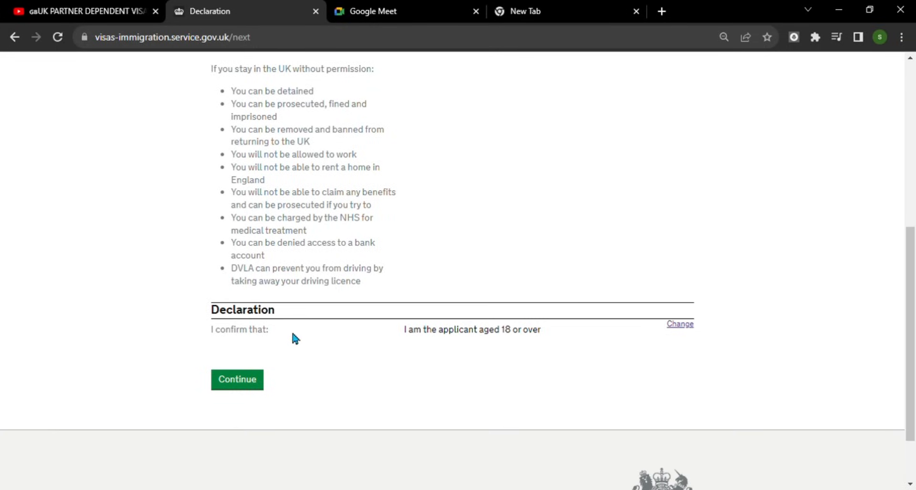
{"action": "left_click", "coordinate": [244, 384]}
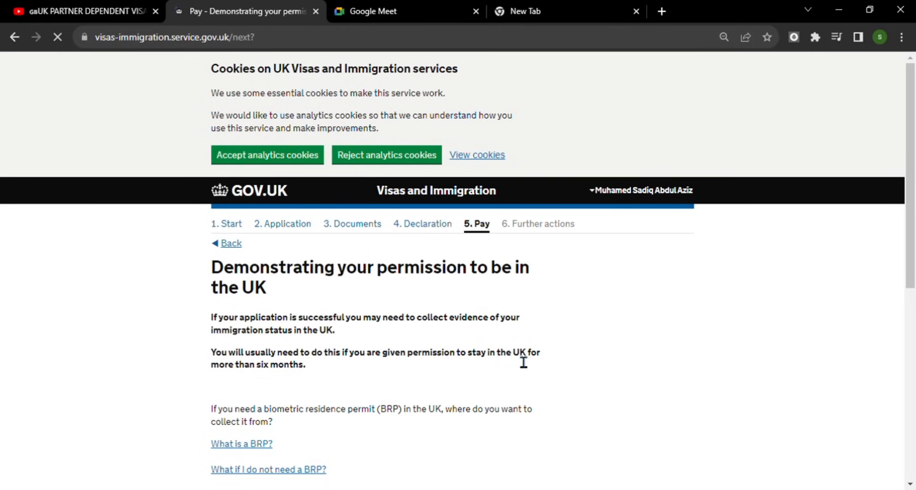
- Collect the BRP from a UK Post Office, found by postcode: Northumberland Street, Newcastle Upon Tyne
{"action": "scroll", "coordinate": [587, 350], "scroll_direction": "down", "scroll_amount": 3}
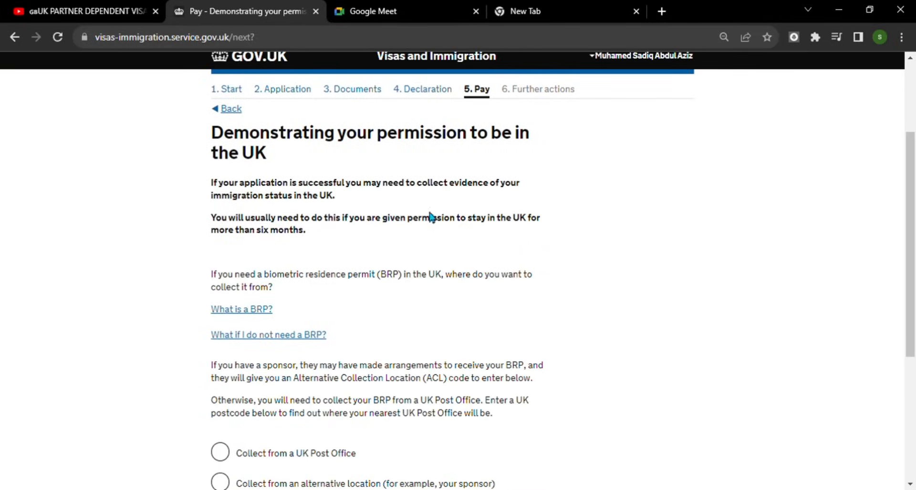
{"action": "scroll", "coordinate": [353, 272], "scroll_direction": "down", "scroll_amount": 2}
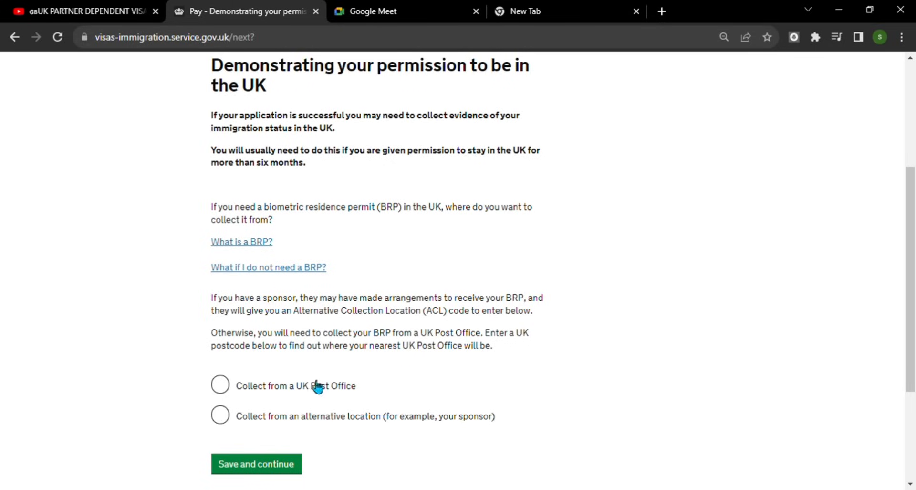
{"action": "left_click", "coordinate": [231, 386]}
{"action": "left_click", "coordinate": [339, 438]}
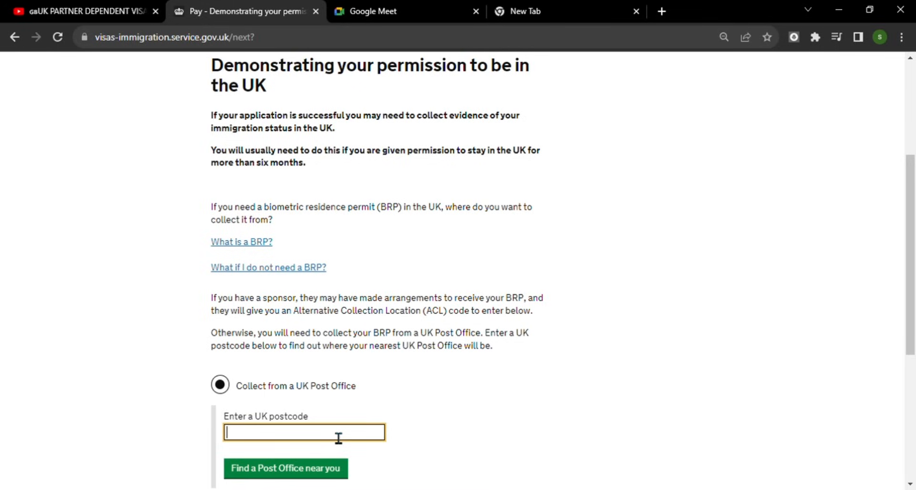
{"action": "left_click", "coordinate": [332, 382]}
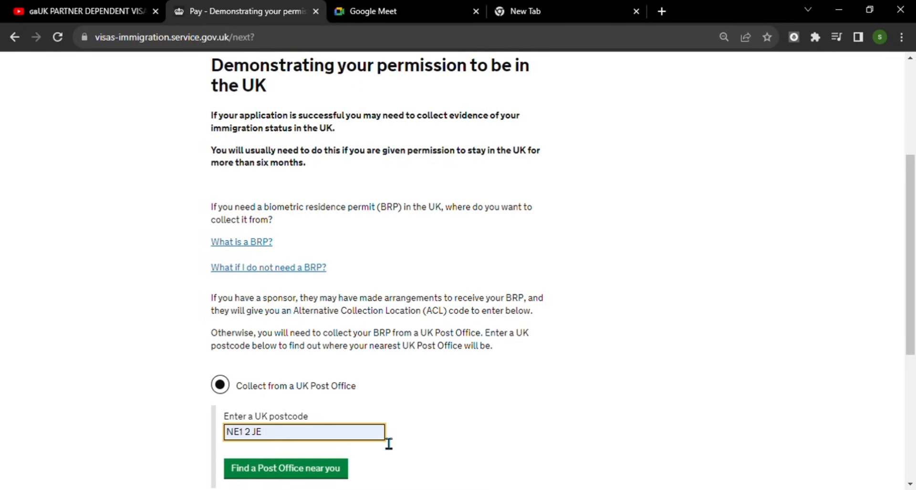
{"action": "scroll", "coordinate": [389, 442], "scroll_direction": "down", "scroll_amount": 3}
{"action": "left_click", "coordinate": [308, 337]}
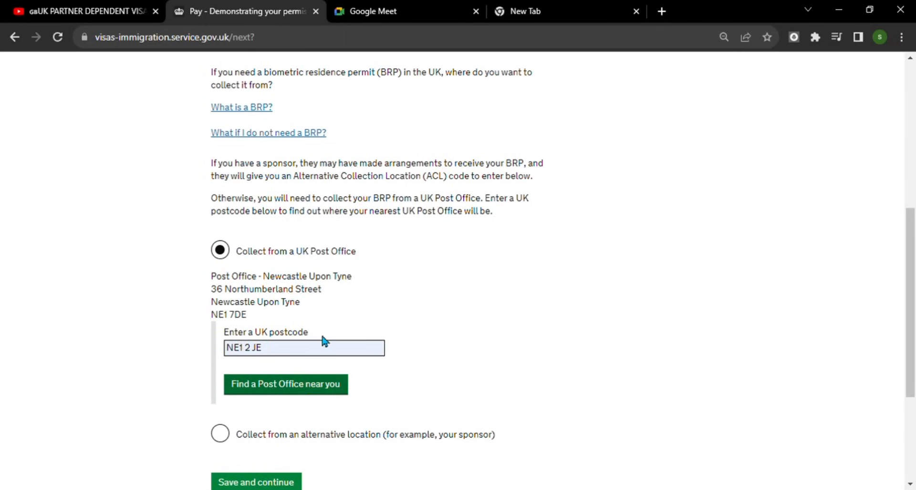
{"action": "scroll", "coordinate": [352, 373], "scroll_direction": "down", "scroll_amount": 2}
{"action": "scroll", "coordinate": [354, 377], "scroll_direction": "down", "scroll_amount": 1}
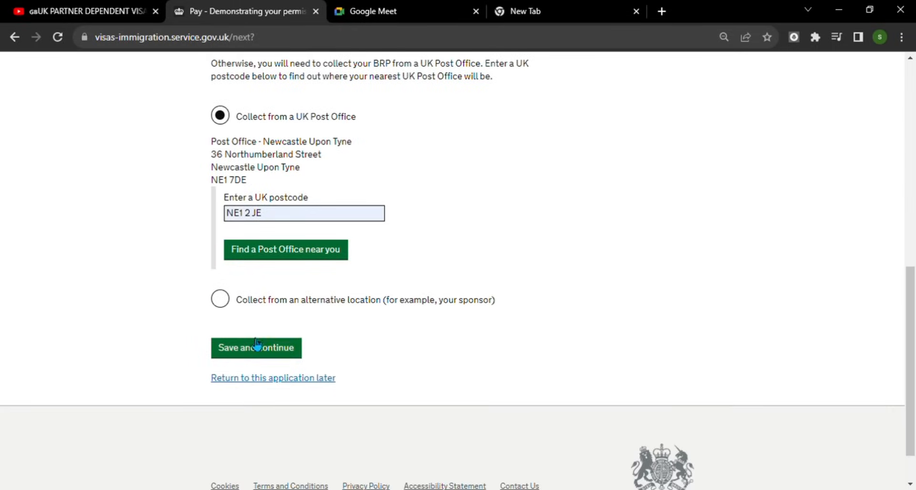
{"action": "left_click", "coordinate": [286, 351]}
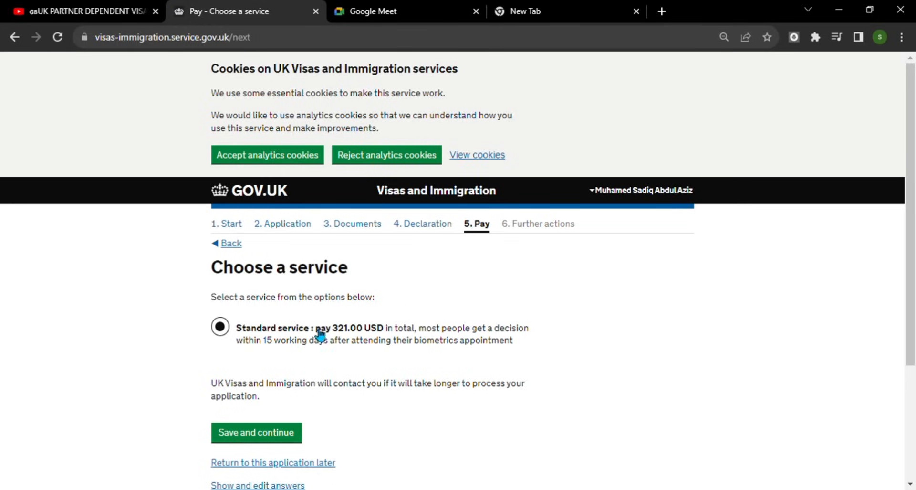
- Keep the Standard service at 321.00 USD and save the choice
{"action": "scroll", "coordinate": [474, 347], "scroll_direction": "down", "scroll_amount": 2}
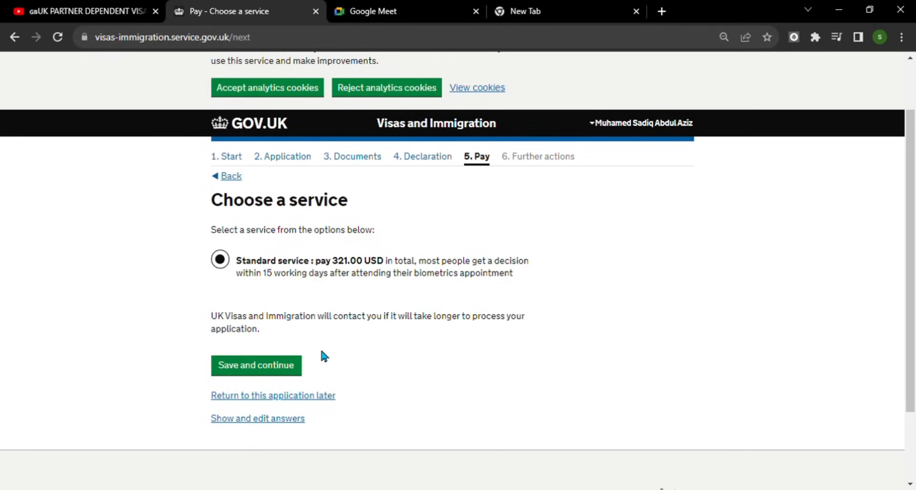
{"action": "left_click", "coordinate": [282, 368]}
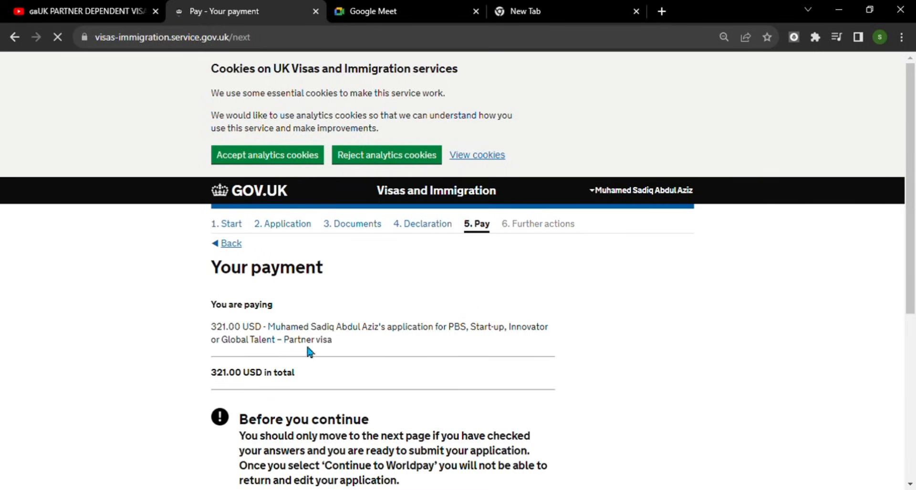
- Scroll the Your payment page to review the 321.00 USD total before Continue to WorldPay
{"action": "scroll", "coordinate": [503, 337], "scroll_direction": "down", "scroll_amount": 3}
{"action": "scroll", "coordinate": [505, 342], "scroll_direction": "down", "scroll_amount": 3}
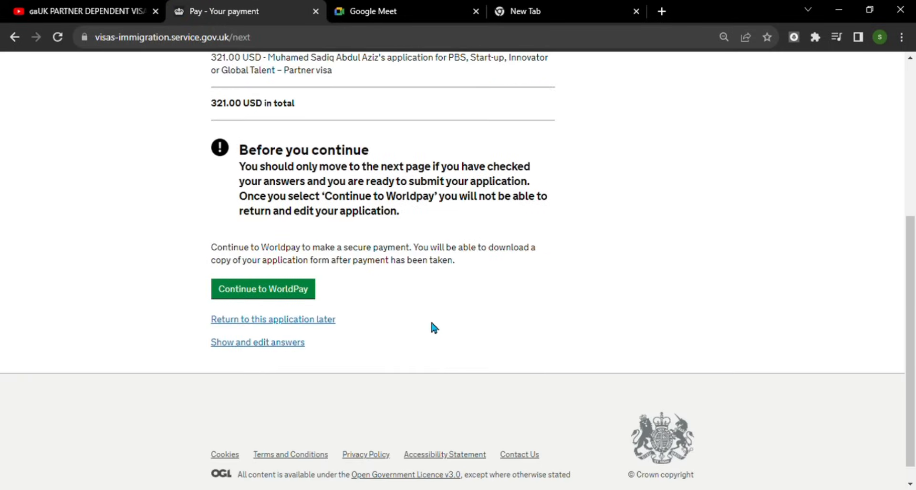
{"action": "scroll", "coordinate": [419, 314], "scroll_direction": "up", "scroll_amount": 3}
{"action": "scroll", "coordinate": [419, 316], "scroll_direction": "up", "scroll_amount": 1}
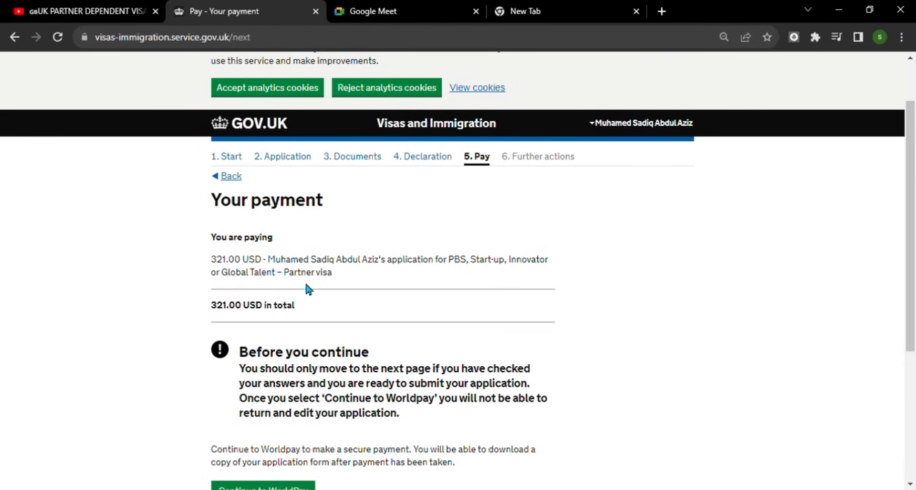
{"action": "scroll", "coordinate": [462, 340], "scroll_direction": "down", "scroll_amount": 3}
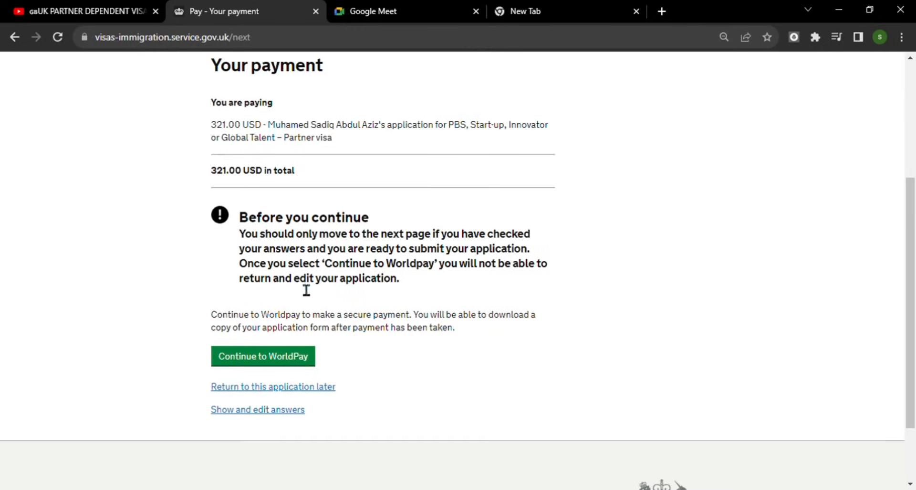